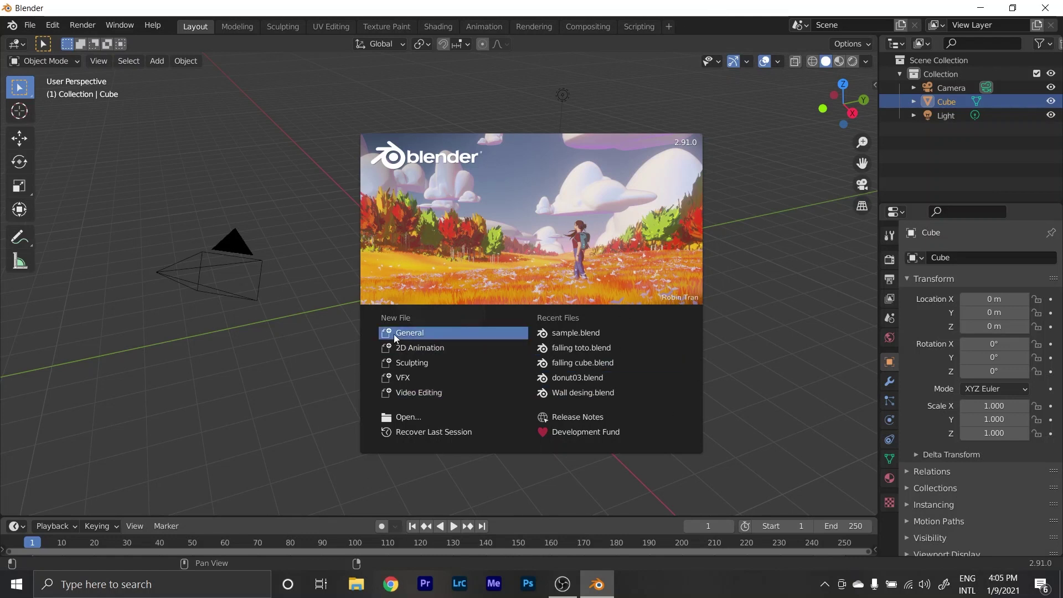
Start a new General file from the splash screen.
click(415, 335)
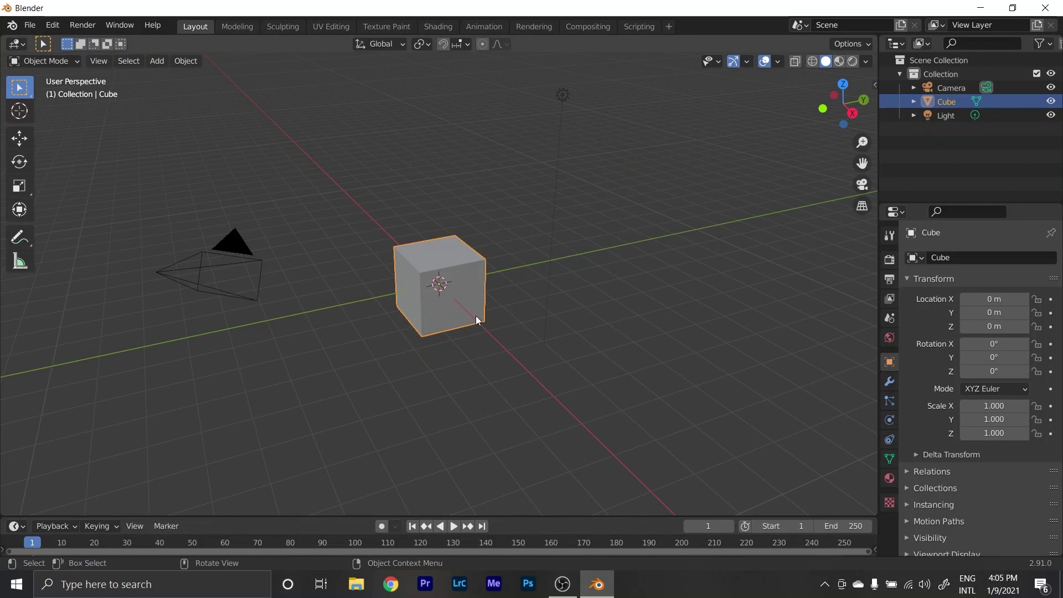
Scale the default cube uniformly to 0.25.
scroll(477, 316, down, 3)
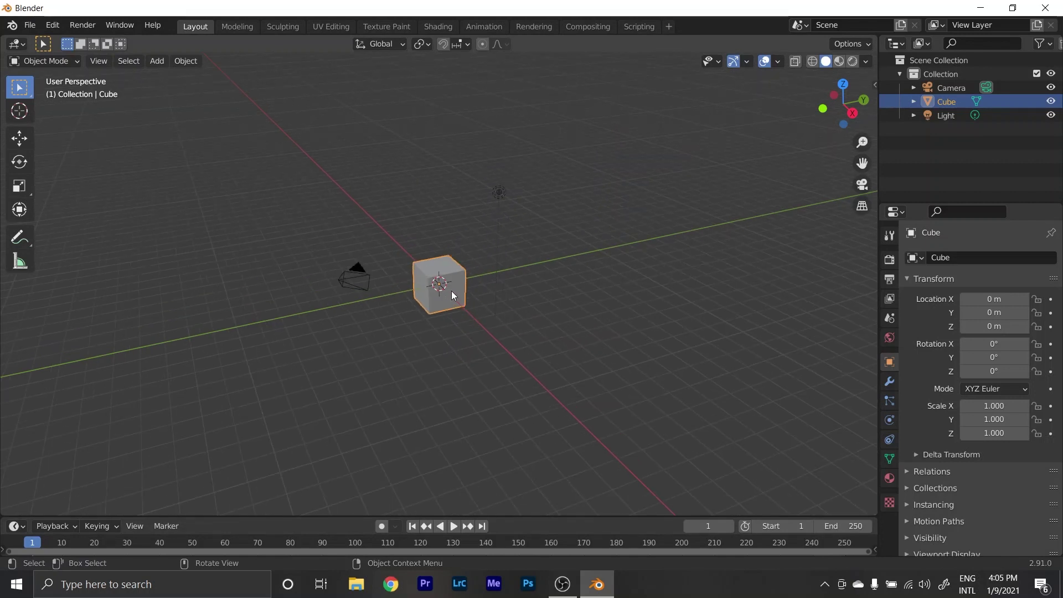
middle_drag(421, 294, 444, 297)
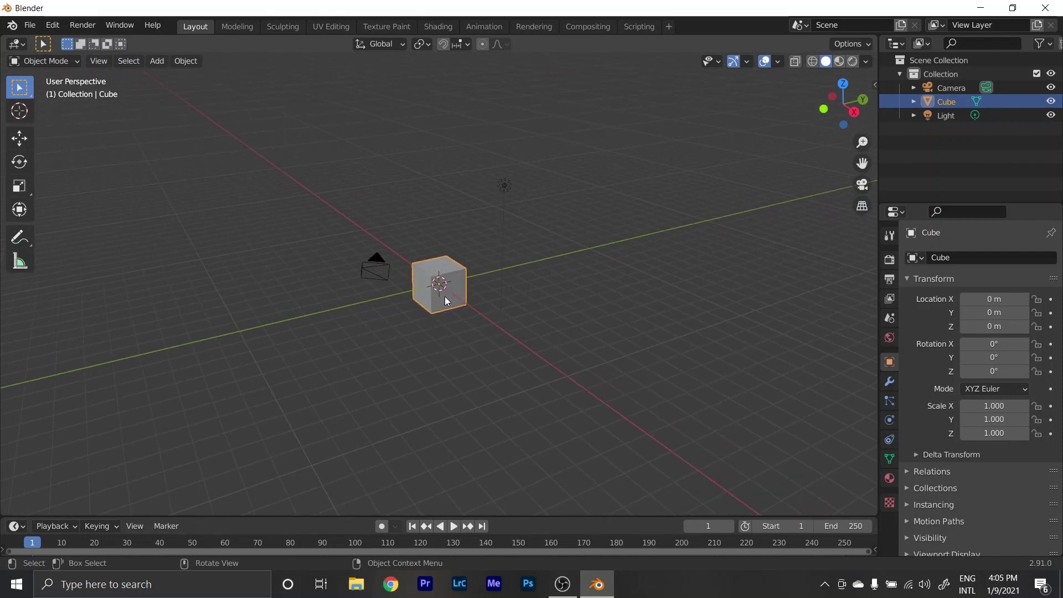
key(s)
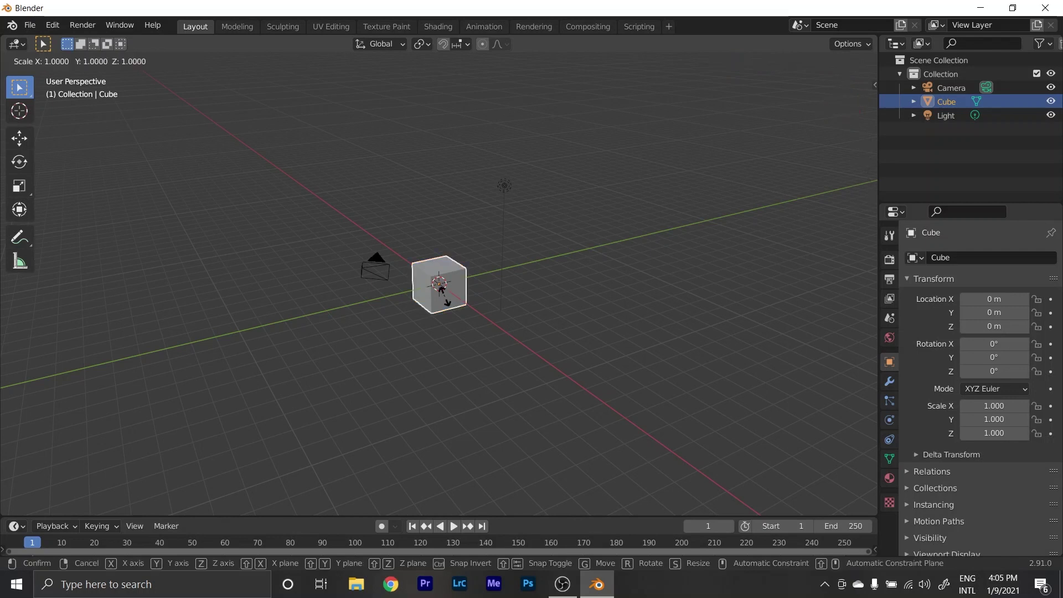
text(.25)
key(Return)
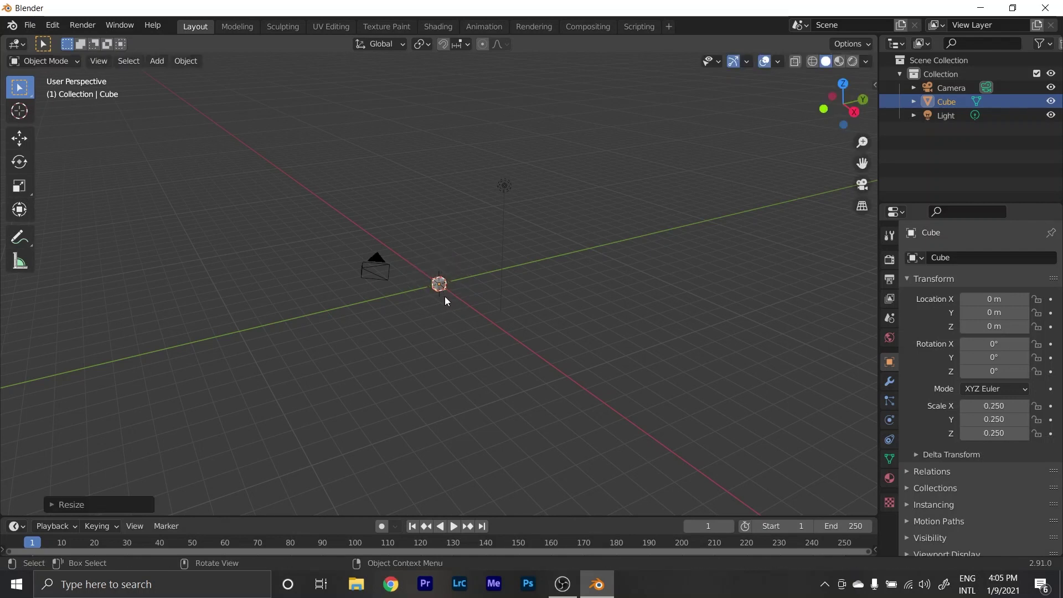
Reframe the view and show the cube's Modifier properties.
scroll(444, 297, up, 5)
scroll(467, 290, up, 7)
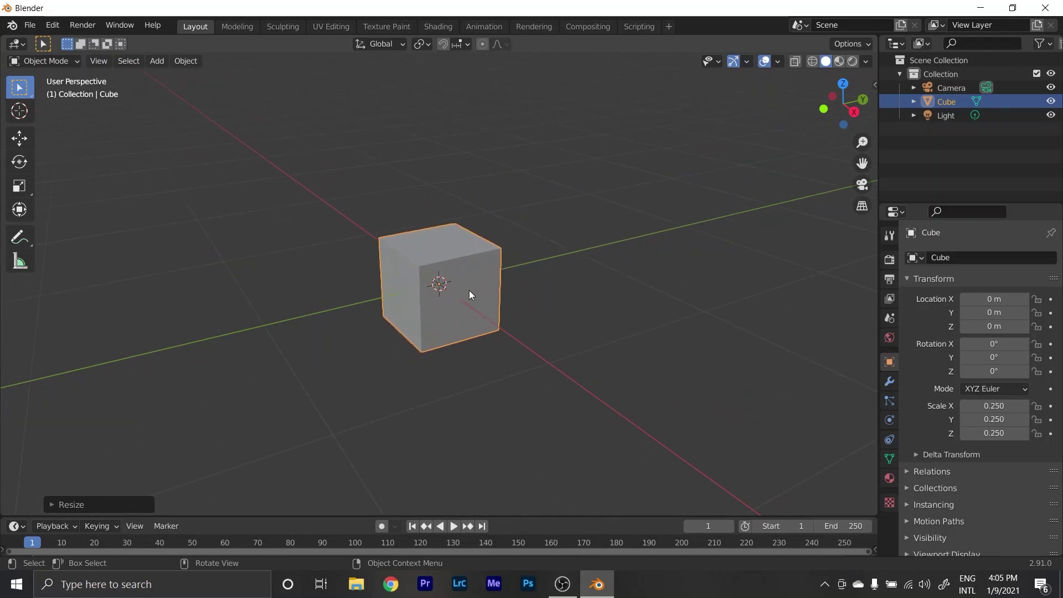
middle_drag(399, 268, 429, 284)
scroll(448, 287, down, 3)
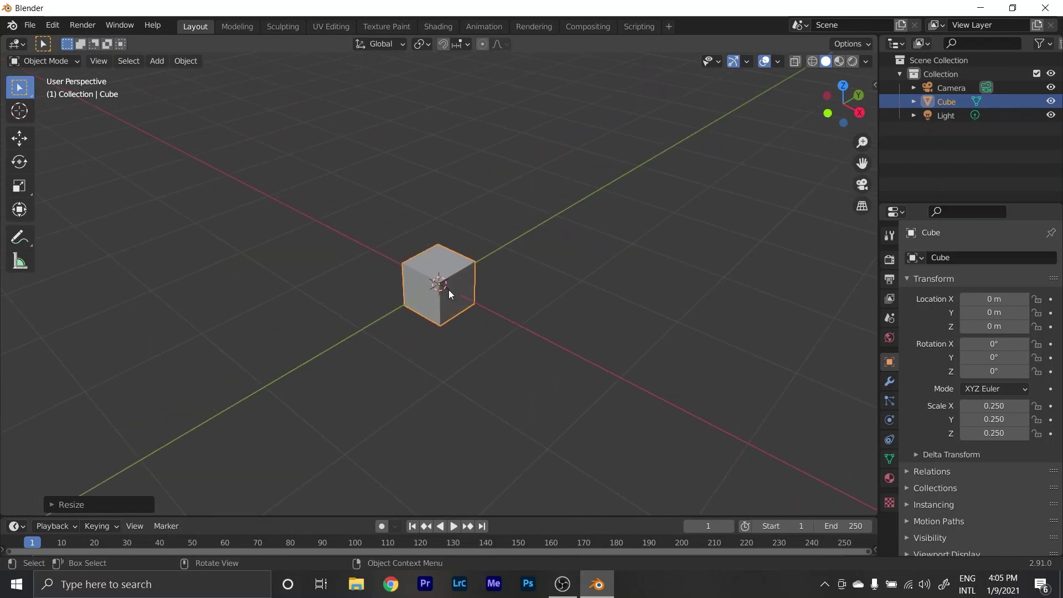
click(889, 381)
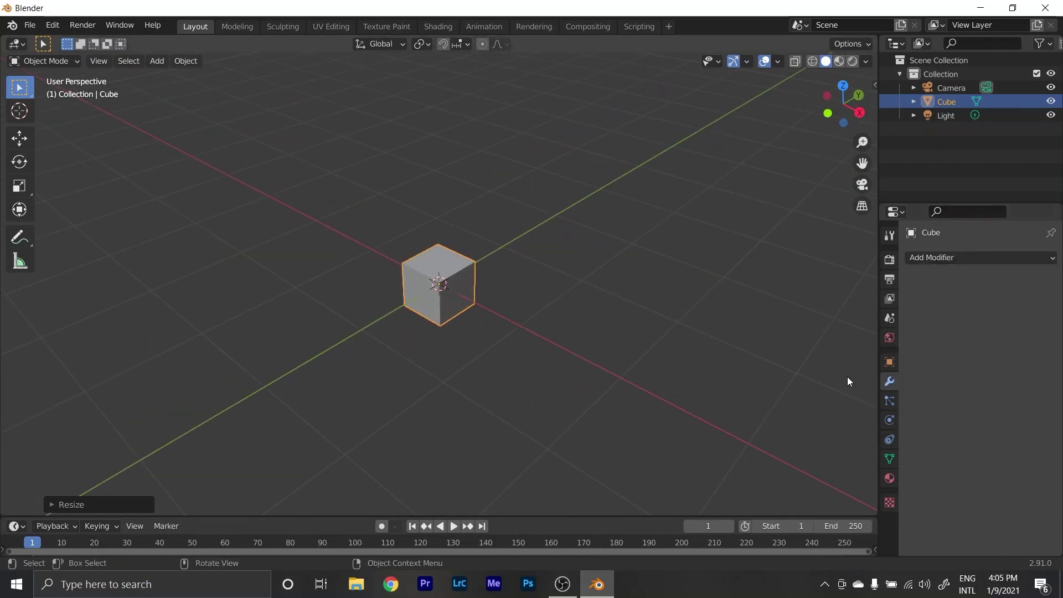
Add an Array modifier with Count 3 to the cube and duplicate it.
click(934, 259)
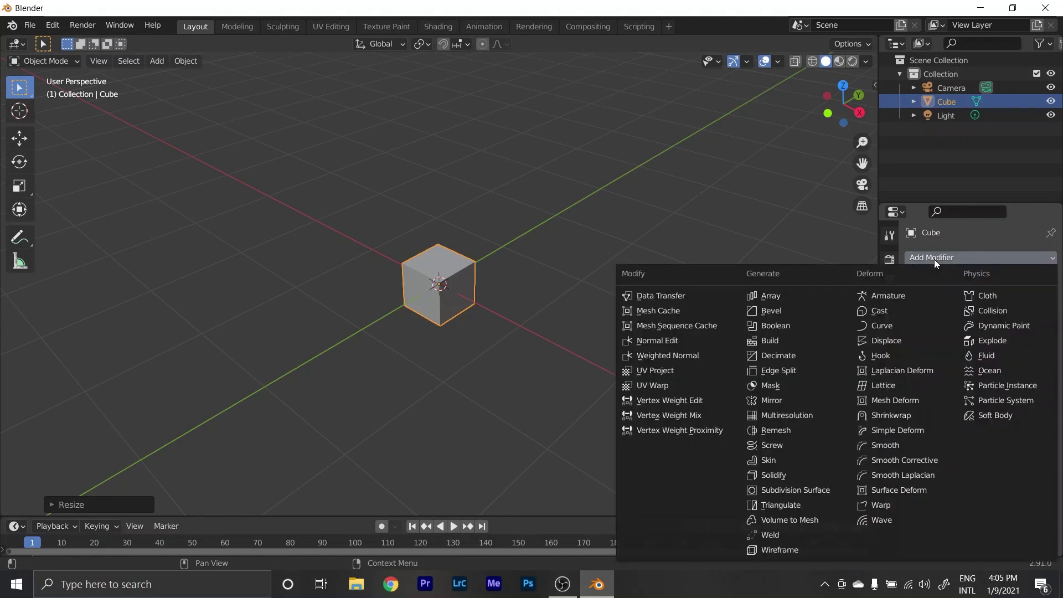
click(793, 294)
click(1036, 320)
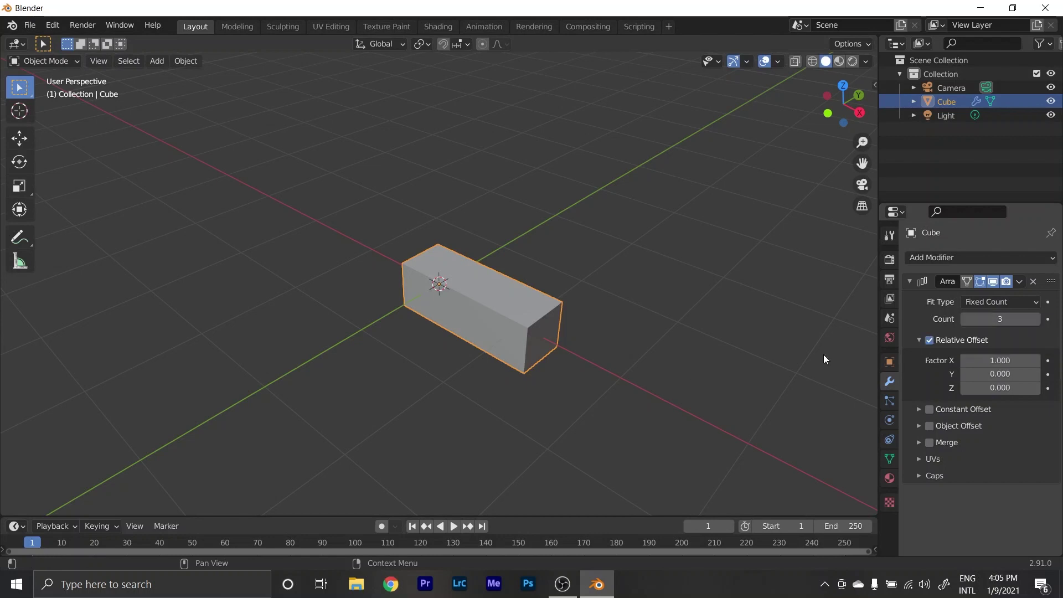
scroll(609, 318, down, 1)
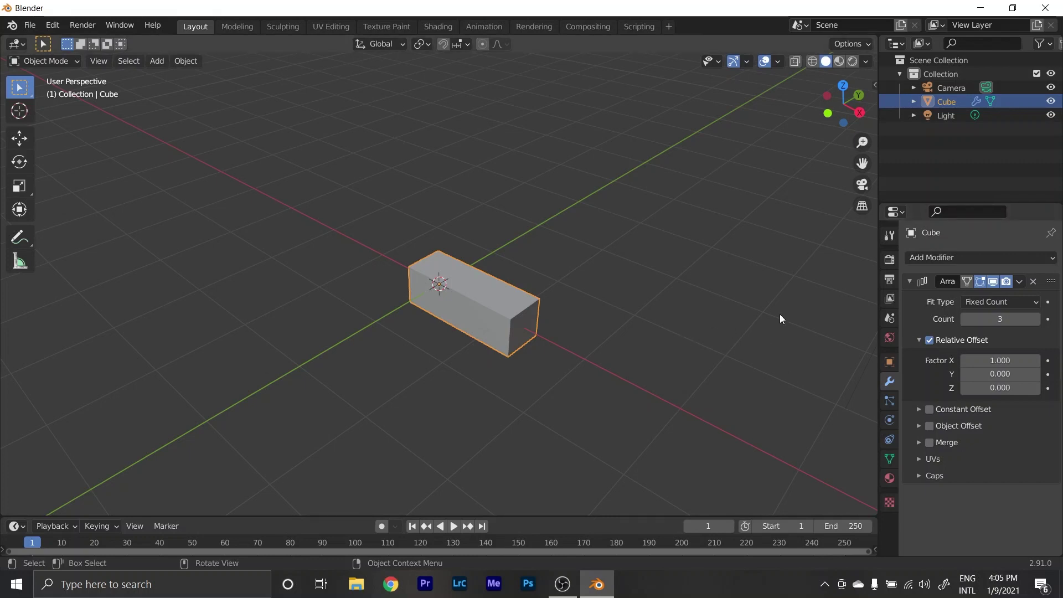
click(1019, 281)
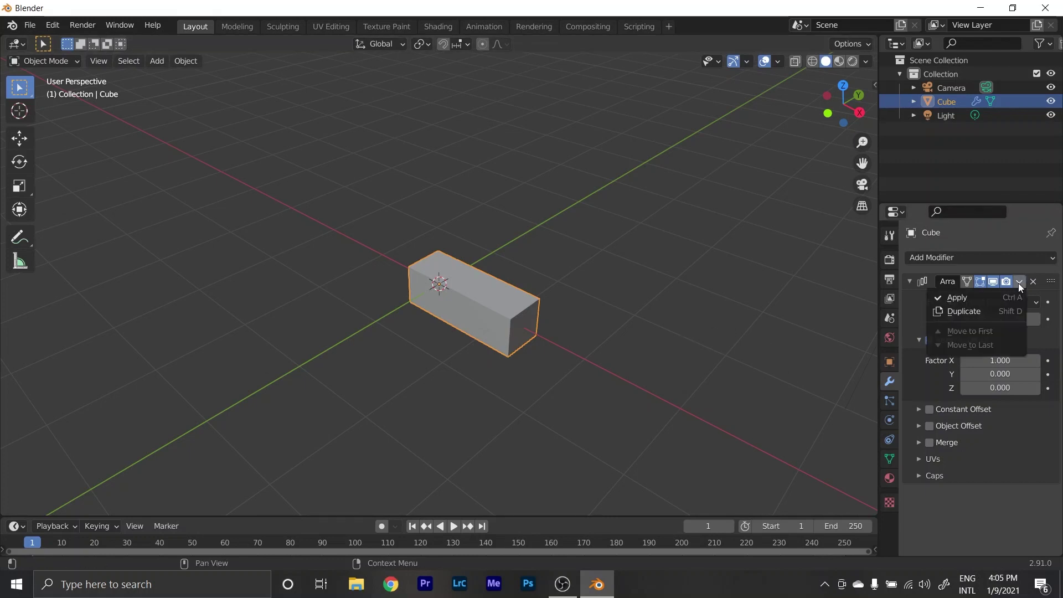
click(984, 309)
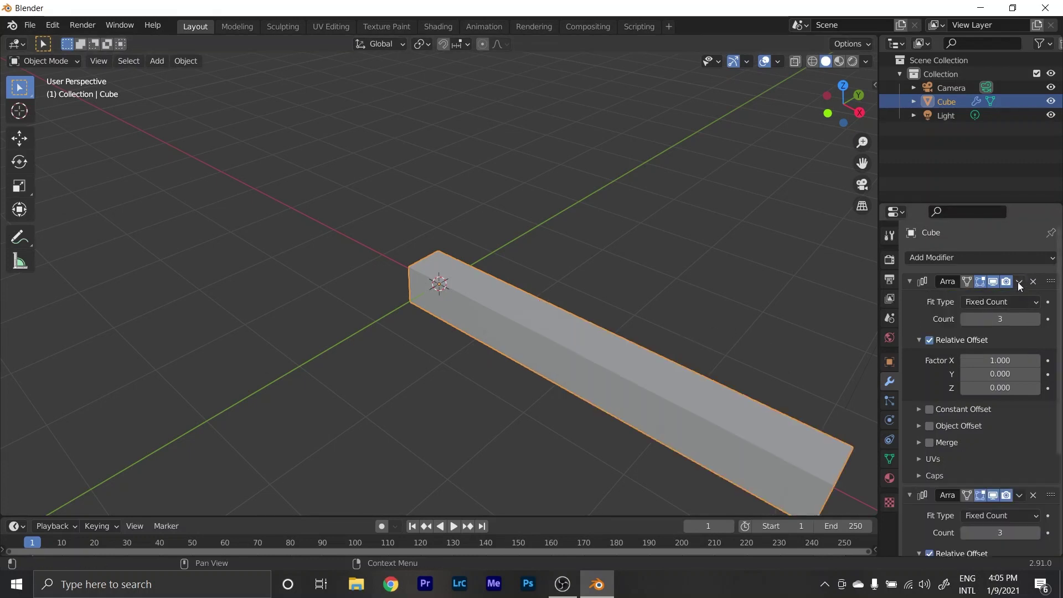
Duplicate the Array modifier a second time, giving three arrays.
click(1018, 282)
click(991, 314)
scroll(982, 330, down, 3)
scroll(991, 373, down, 3)
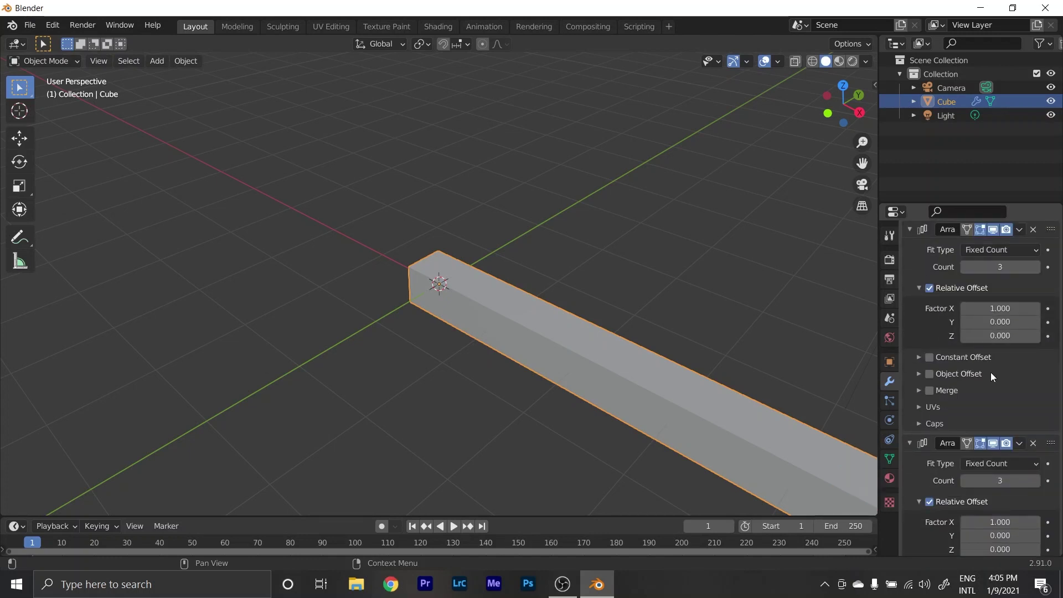
scroll(989, 390, down, 3)
scroll(989, 390, up, 5)
scroll(989, 389, up, 3)
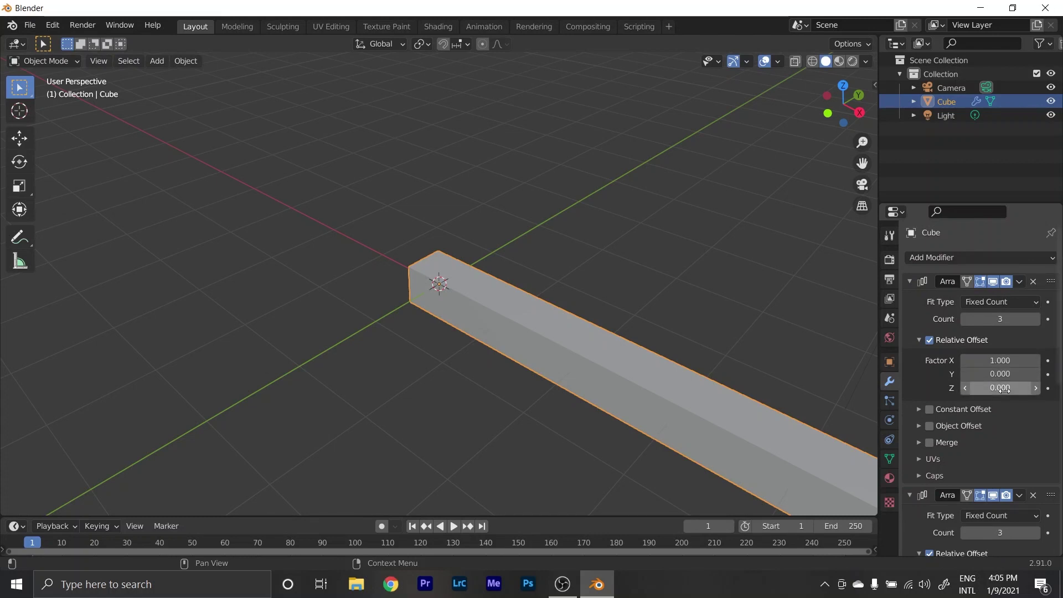
scroll(1001, 366, down, 3)
scroll(1002, 364, down, 3)
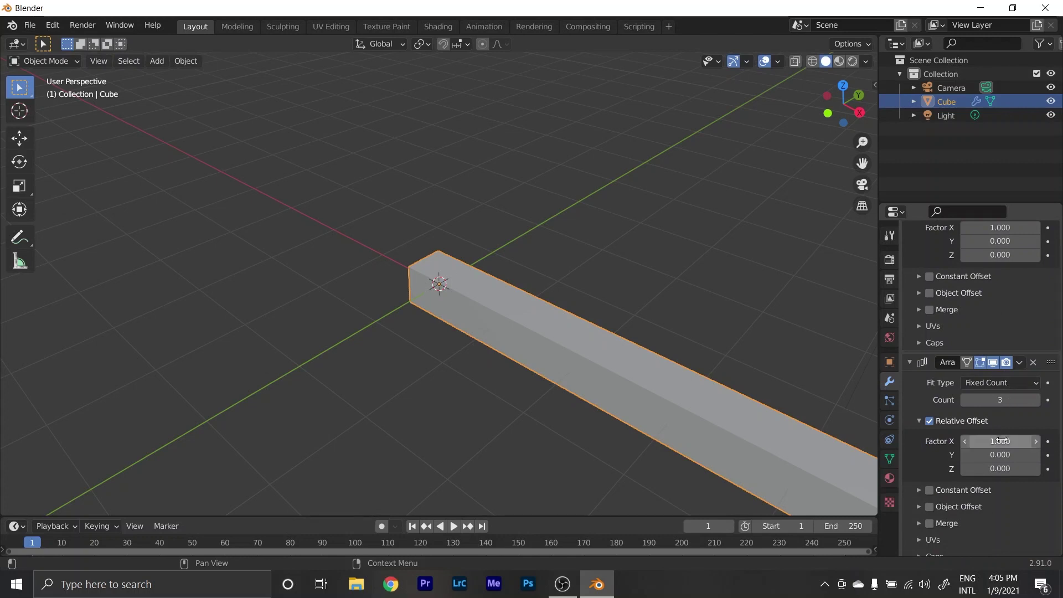
Set the second array's relative offset to X 0, Y 1.
click(1003, 441)
text(0)
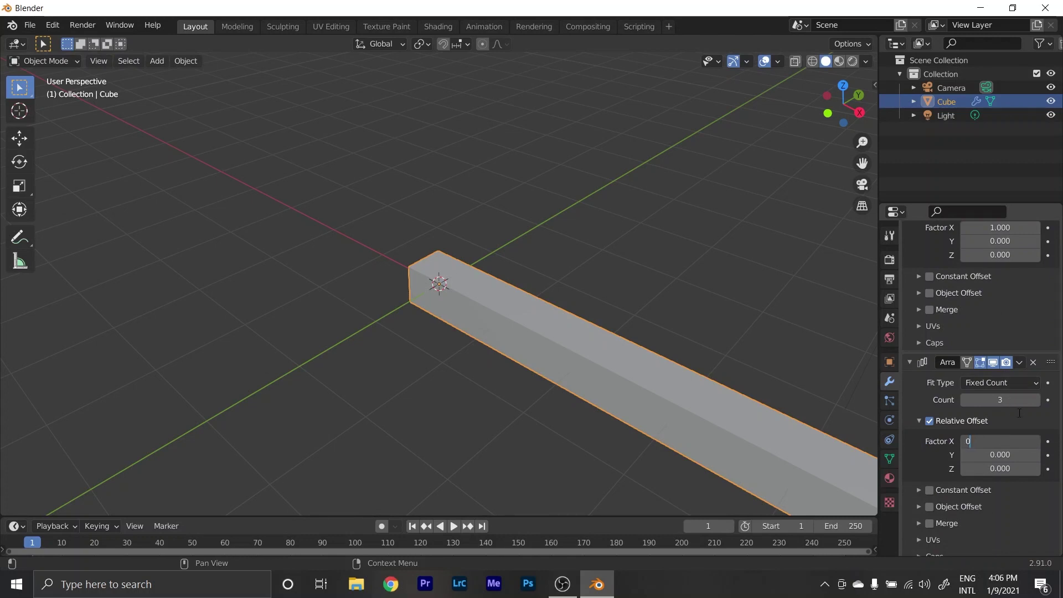
key(Return)
click(1005, 455)
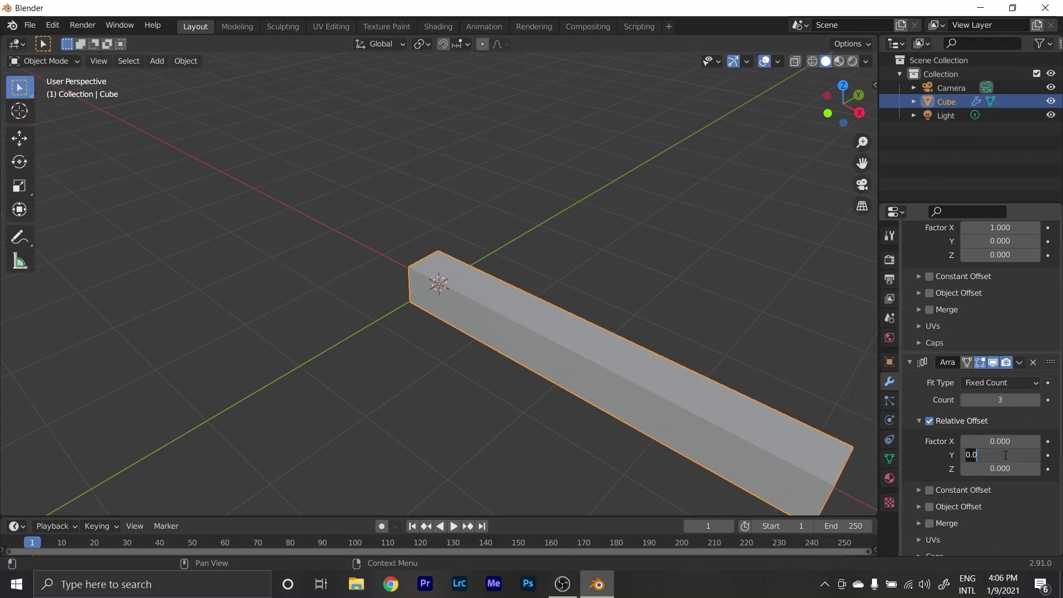
text(1)
key(Return)
Set the third array's relative offset to X 0, Z 1, forming a 3×3×3 block.
scroll(977, 496, down, 4)
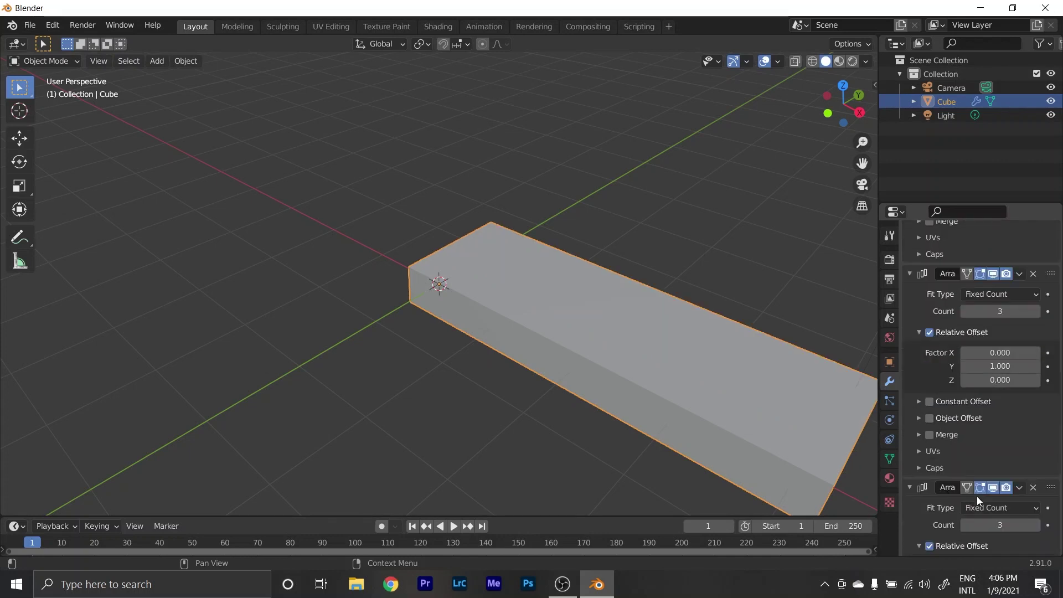
scroll(977, 496, down, 5)
scroll(995, 496, down, 1)
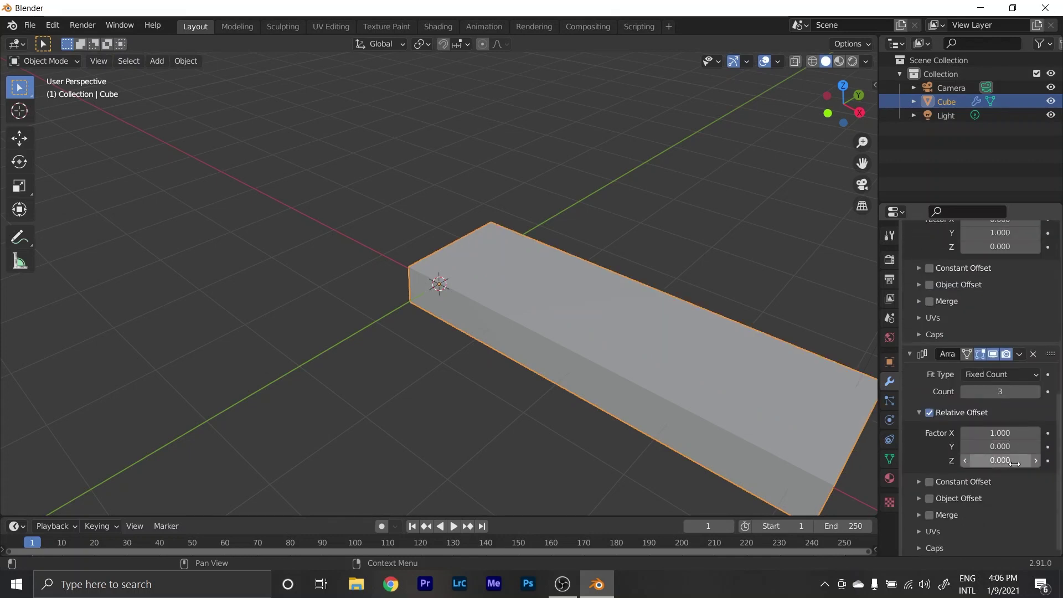
click(1001, 432)
text(0)
key(Return)
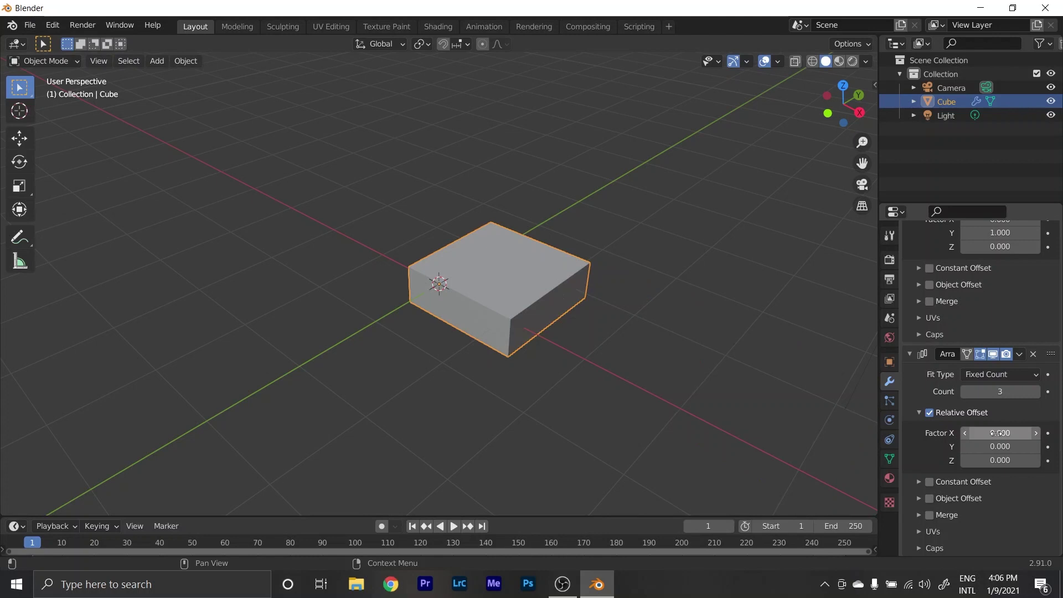
click(1005, 457)
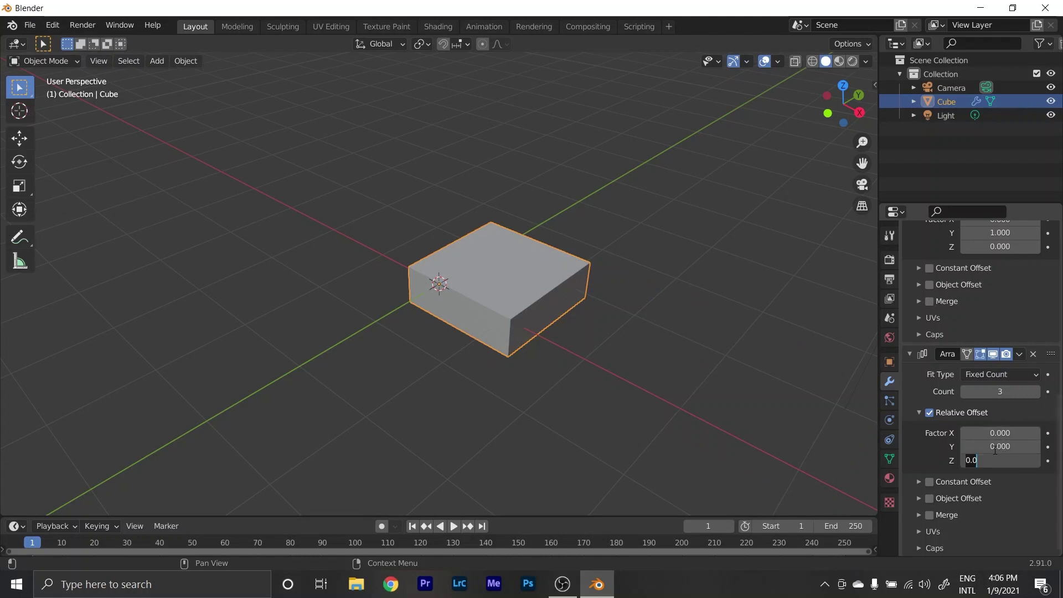
text(1)
key(Return)
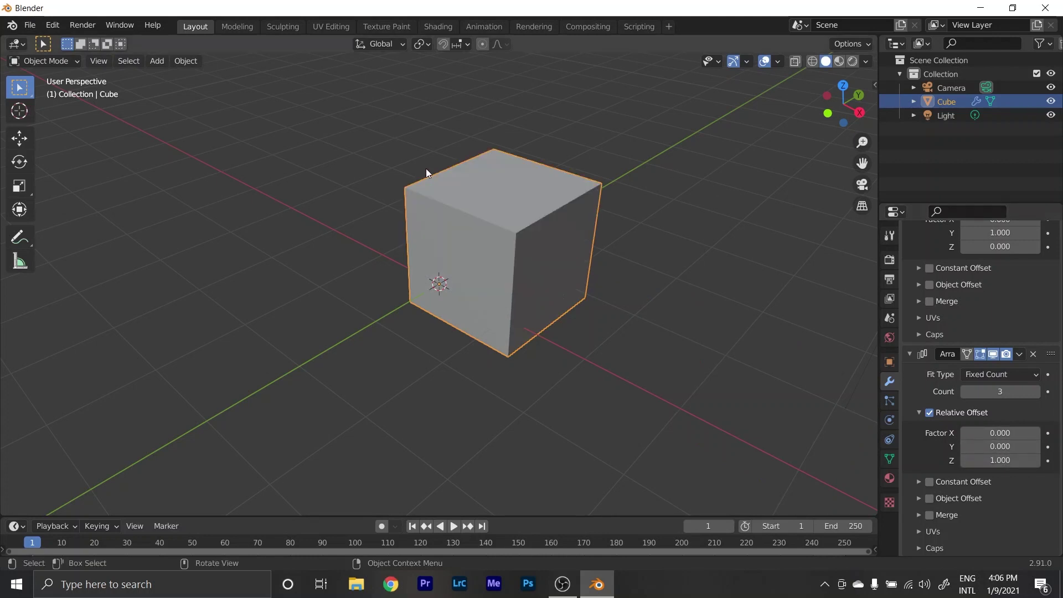
mouse_move(426, 169)
middle_down()
mouse_move(480, 222)
mouse_move(561, 222)
mouse_move(476, 187)
mouse_move(567, 222)
mouse_move(514, 233)
mouse_move(617, 266)
middle_up()
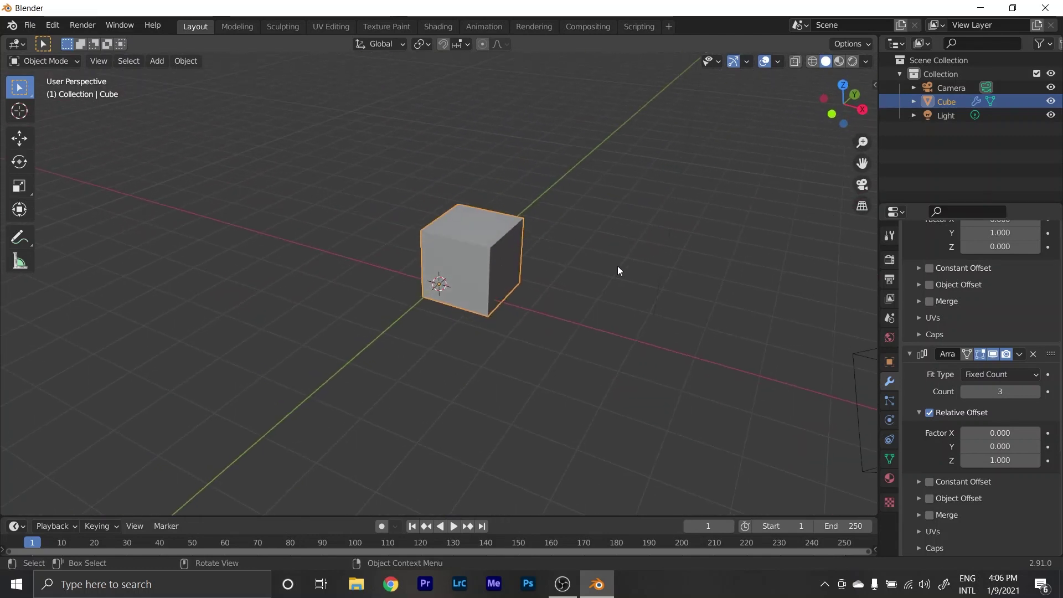
Apply all three Array modifiers, baking the 3×3×3 block into the mesh.
click(1020, 355)
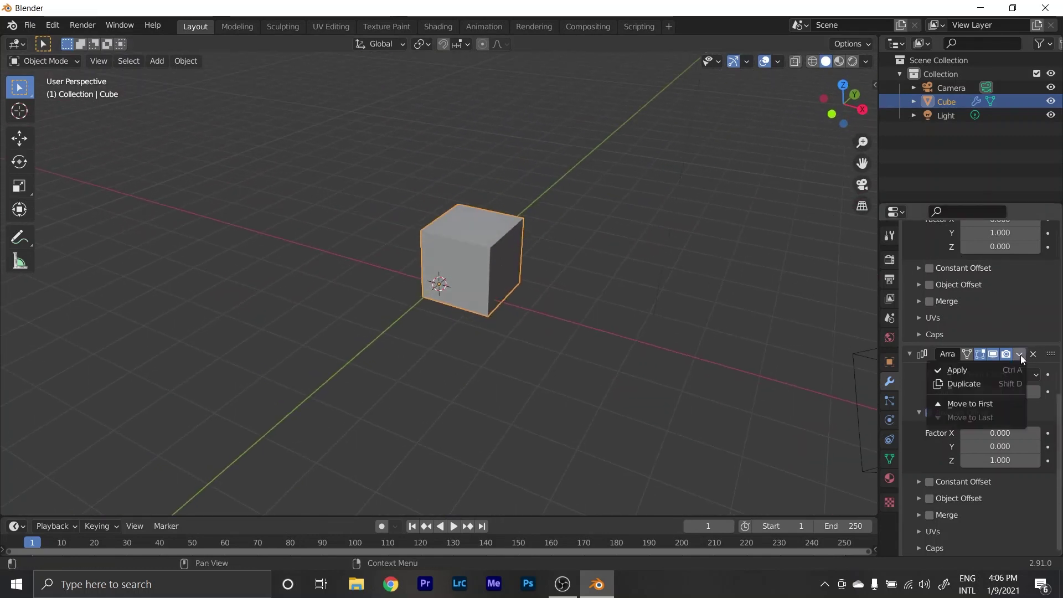
click(982, 368)
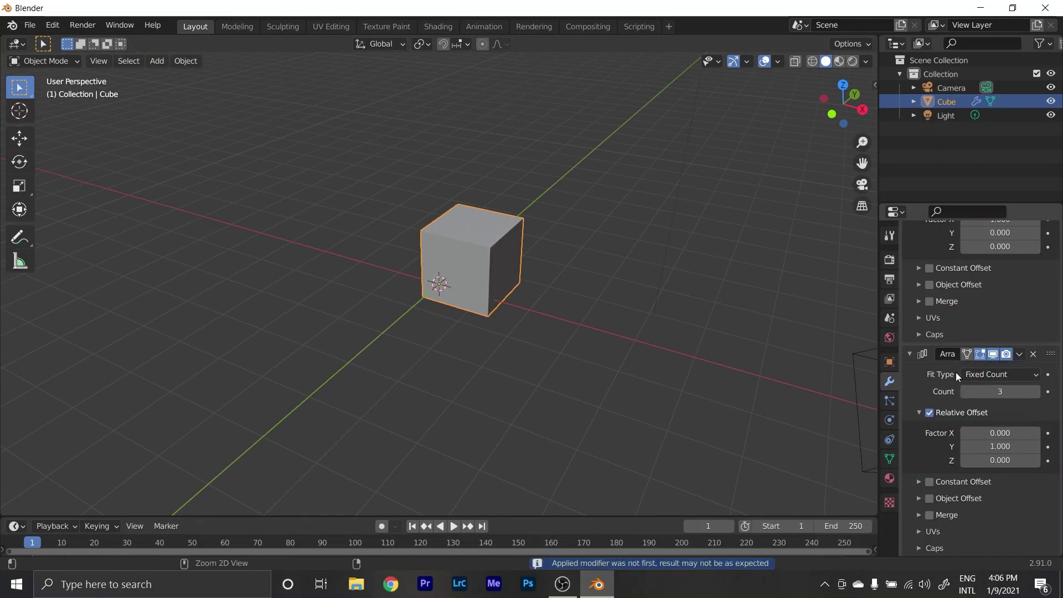
key(ctrl+a)
mouse_move(643, 283)
middle_down()
mouse_move(586, 263)
mouse_move(534, 177)
middle_up()
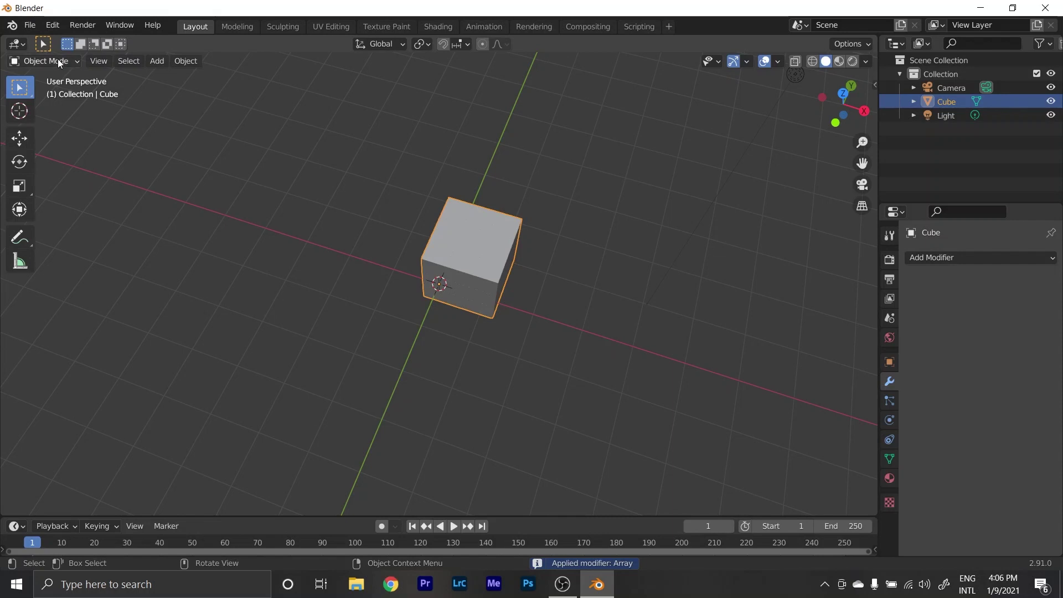
Switch the cube block between Object and Edit Mode, ending in Edit Mode.
key(Tab)
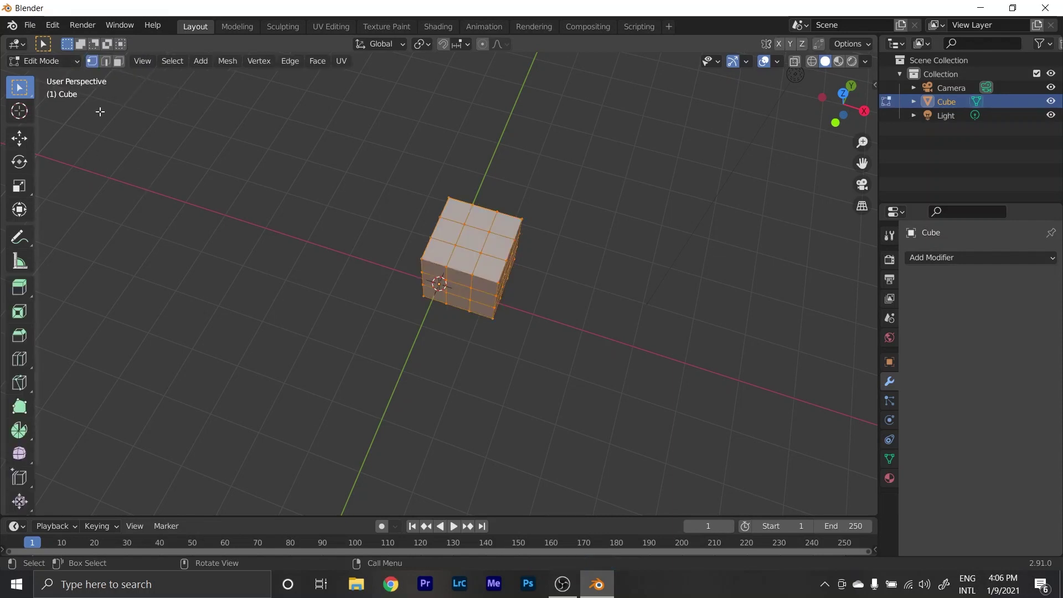
click(62, 63)
click(48, 76)
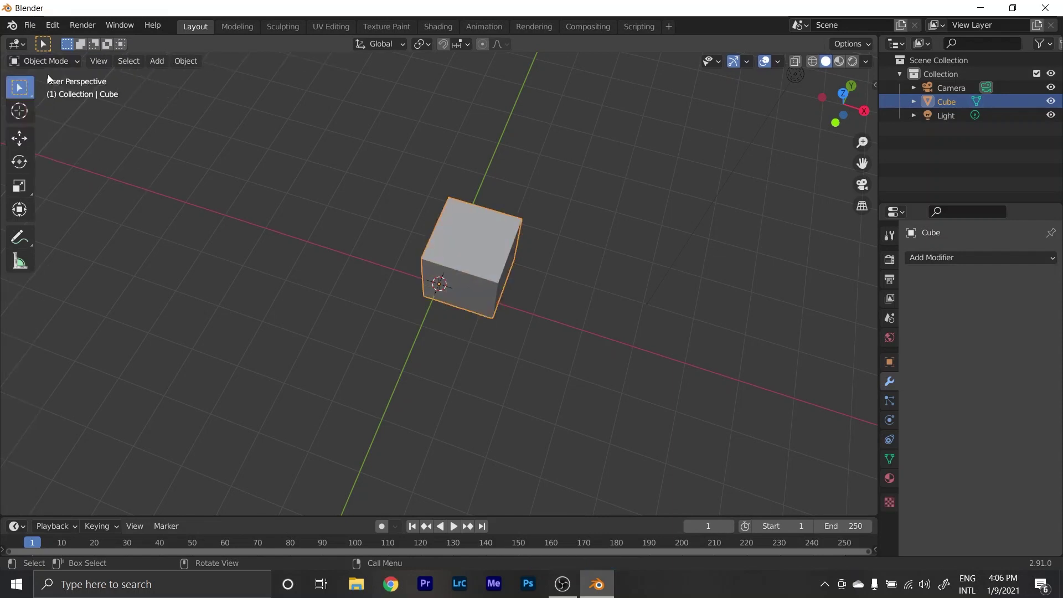
click(61, 62)
click(48, 92)
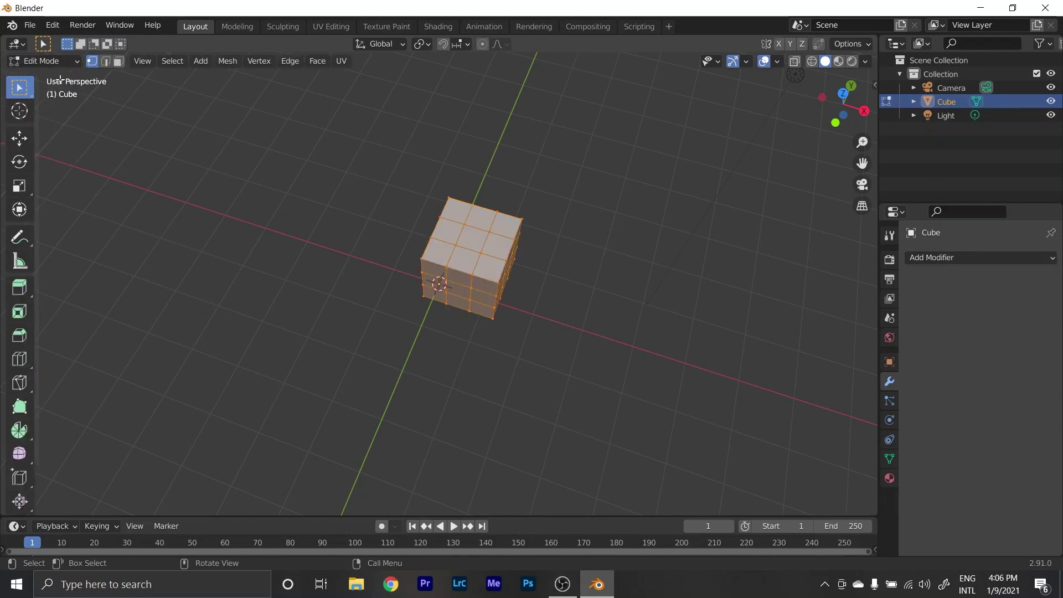
key(Tab)
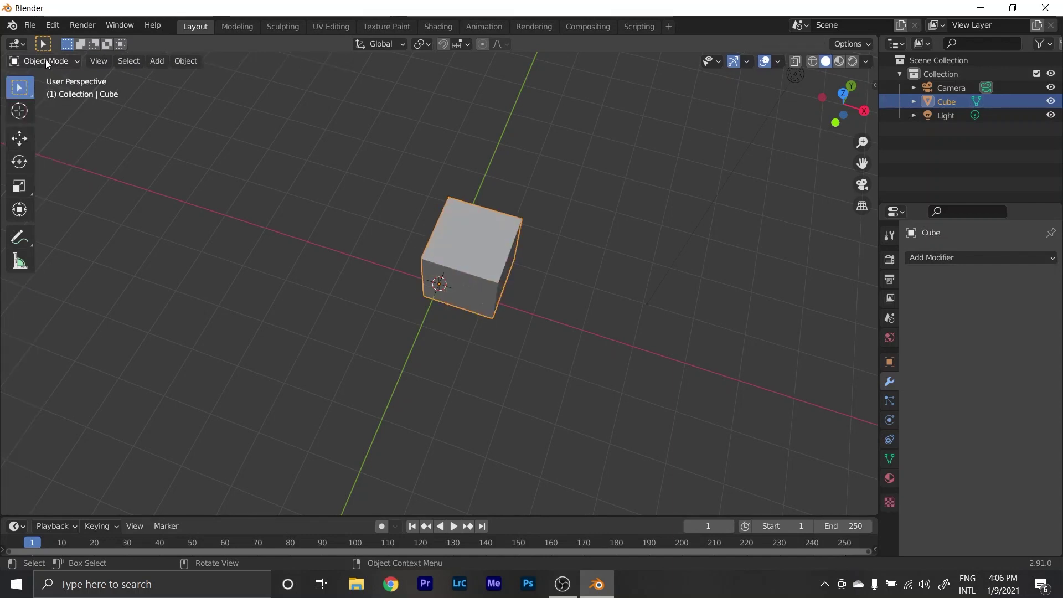
key(Tab)
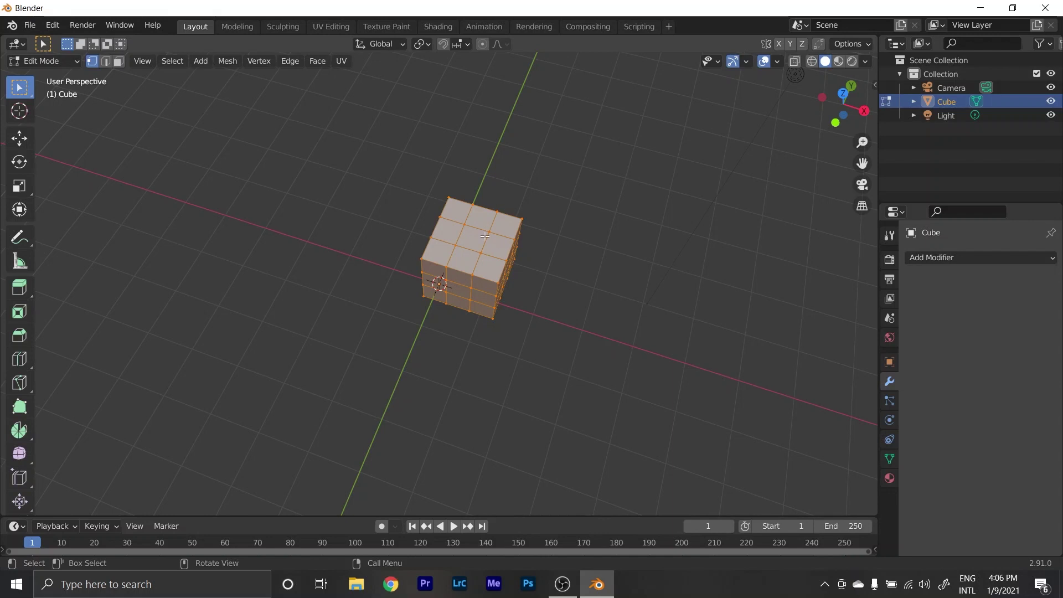
Separate the mesh by loose parts and return to Object Mode.
key(p)
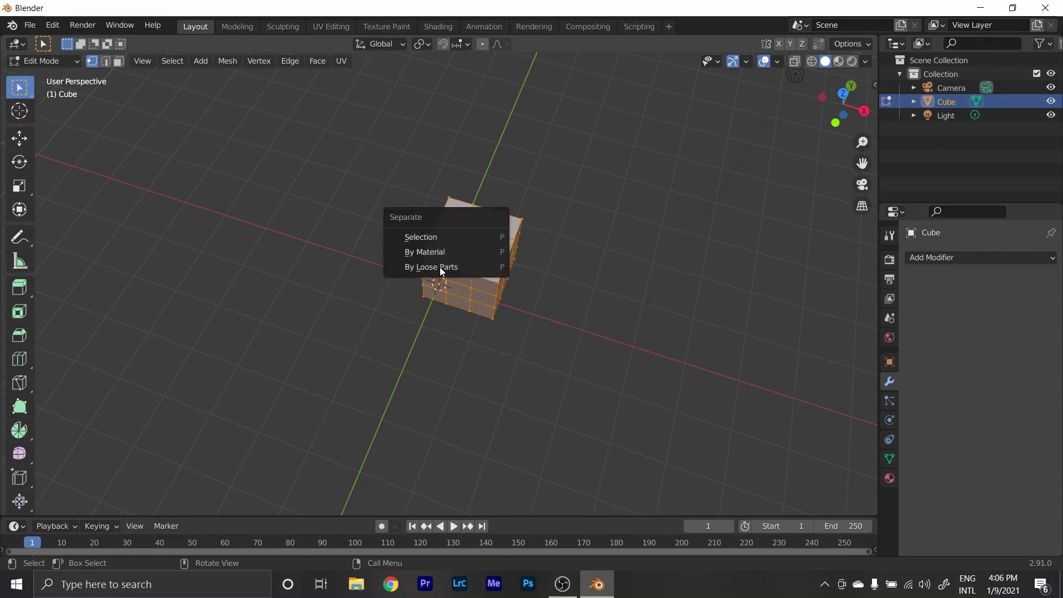
click(440, 269)
middle_drag(587, 315, 611, 281)
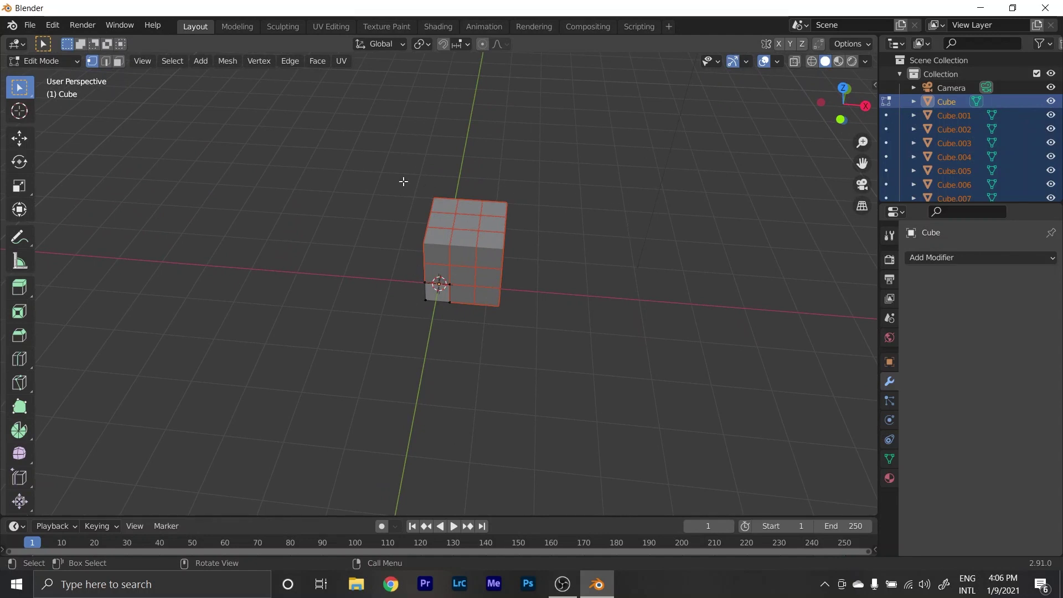
key(Tab)
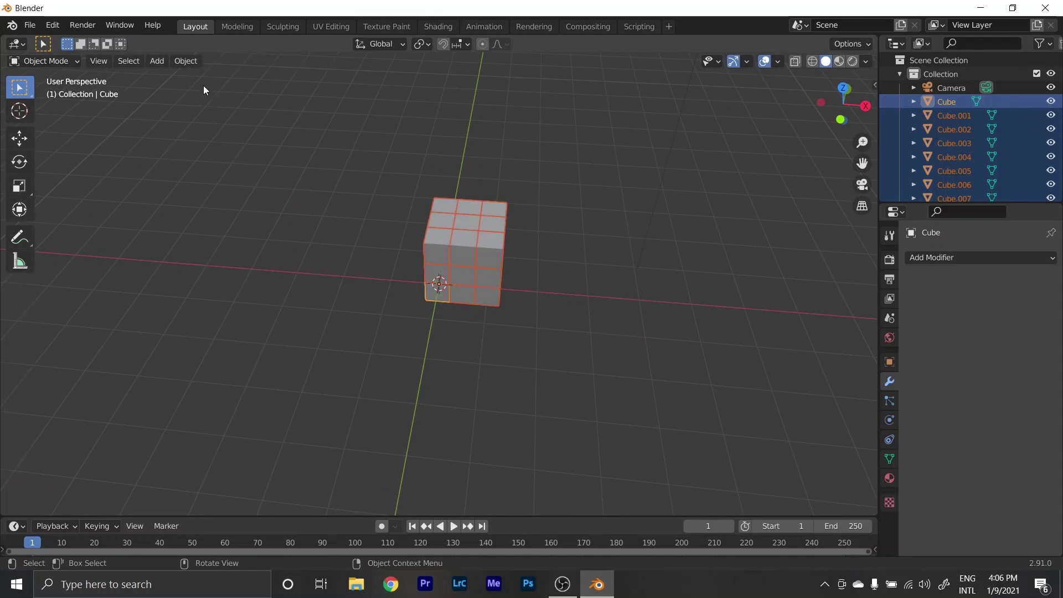
Set each cube piece's origin to its own geometry.
click(185, 62)
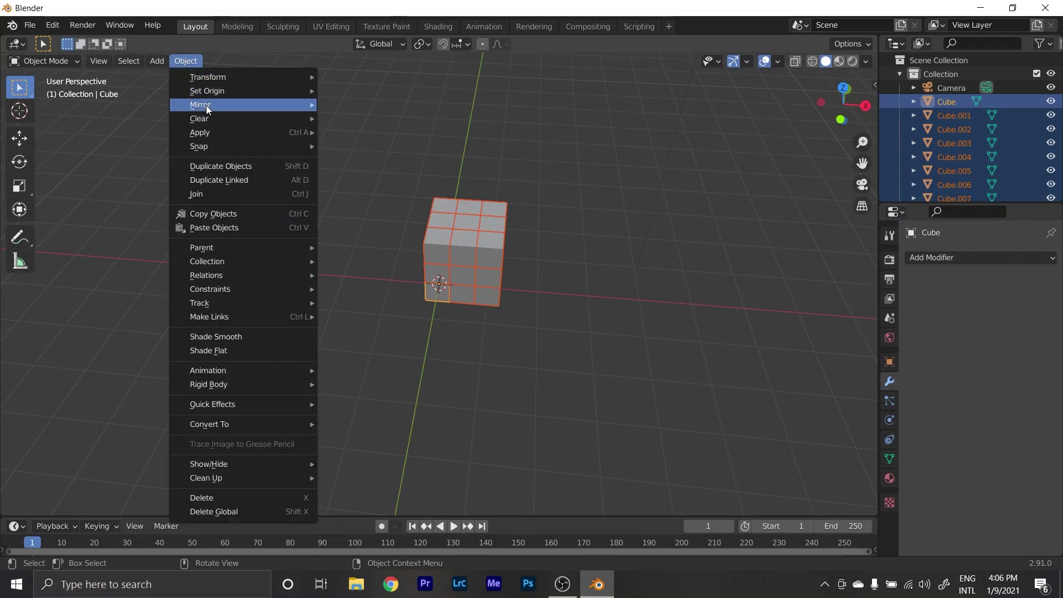
mouse_move(208, 91)
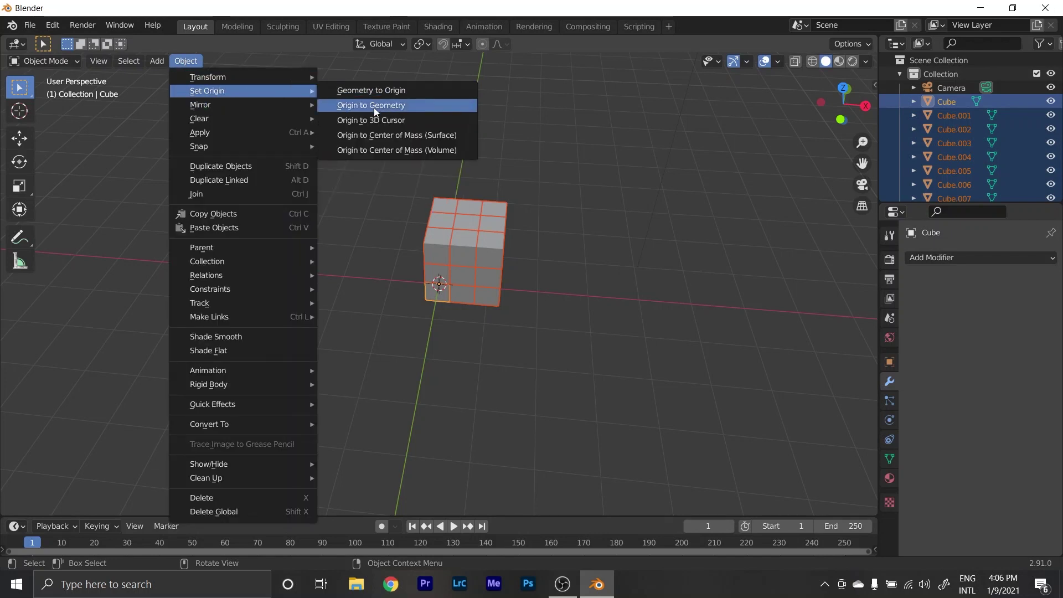
click(375, 108)
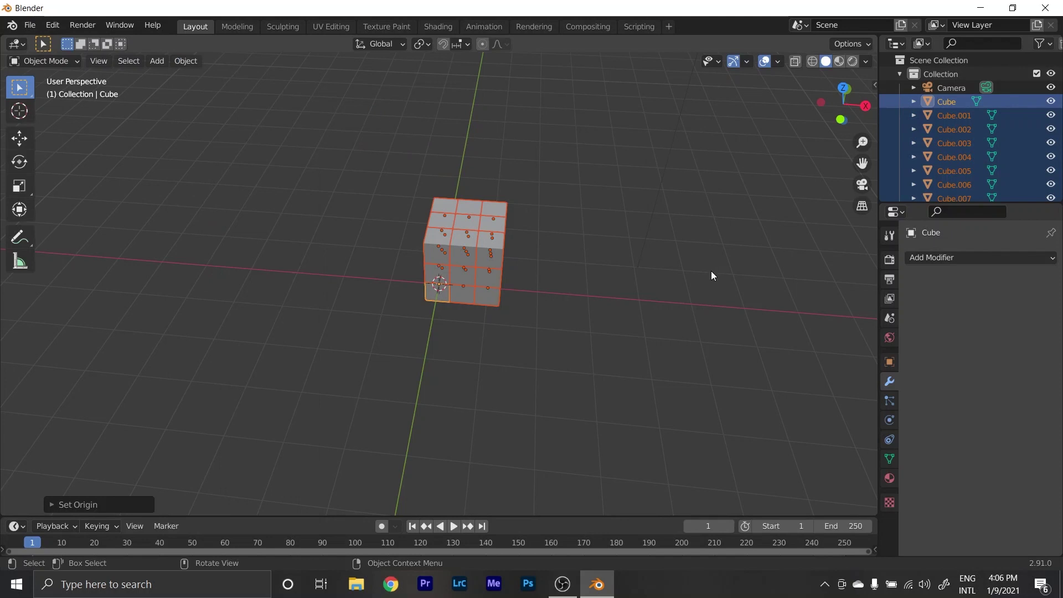
mouse_move(711, 271)
middle_down()
mouse_move(597, 228)
mouse_move(663, 246)
mouse_move(582, 247)
mouse_move(510, 274)
middle_up()
scroll(479, 255, down, 1)
scroll(477, 261, up, 3)
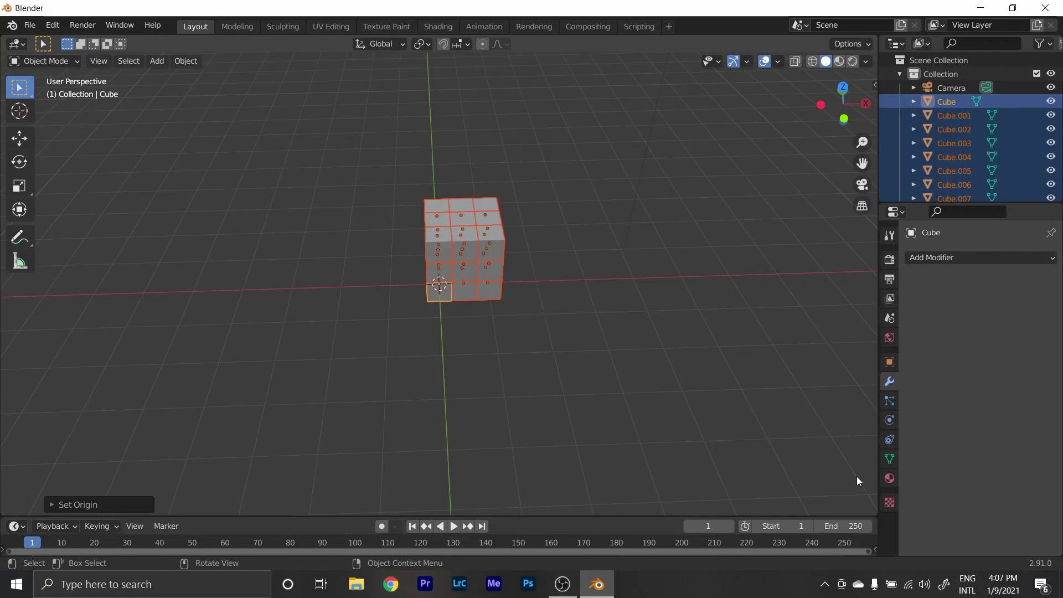
Rotate the block of pieces so it sits tilted.
mouse_move(719, 417)
middle_down()
mouse_move(577, 309)
mouse_move(648, 280)
mouse_move(564, 288)
middle_up()
key(r)
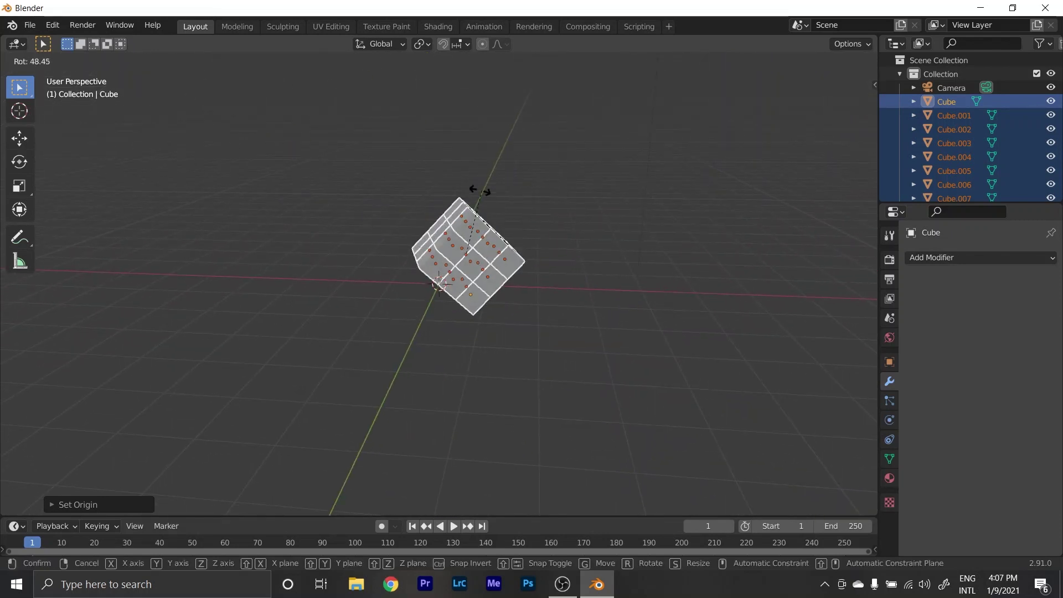
click(473, 180)
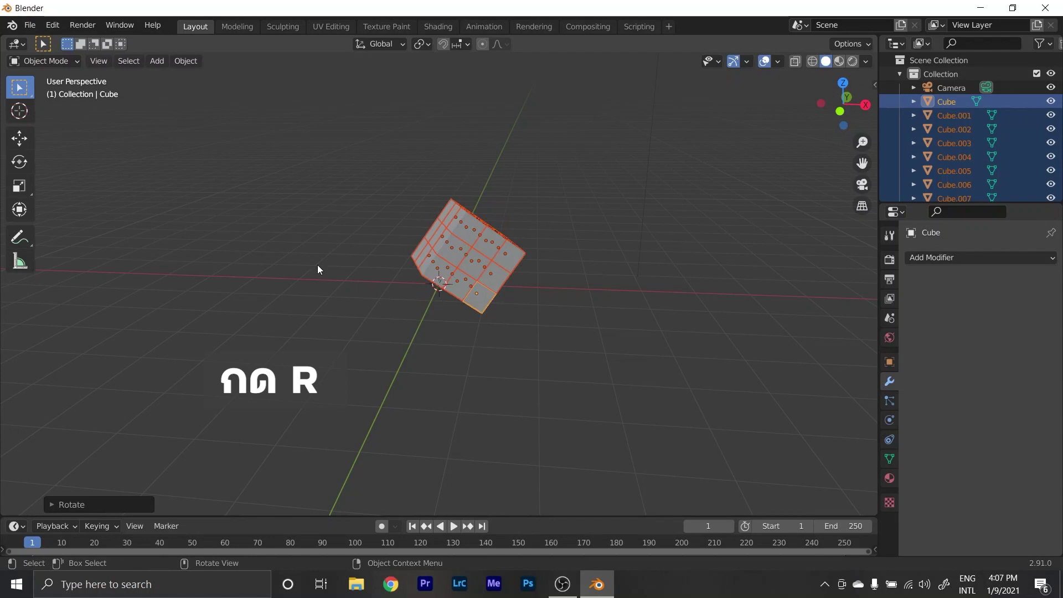
Rotate the tilted block of pieces further.
mouse_move(317, 264)
middle_down()
mouse_move(441, 272)
mouse_move(481, 231)
middle_up()
key(r)
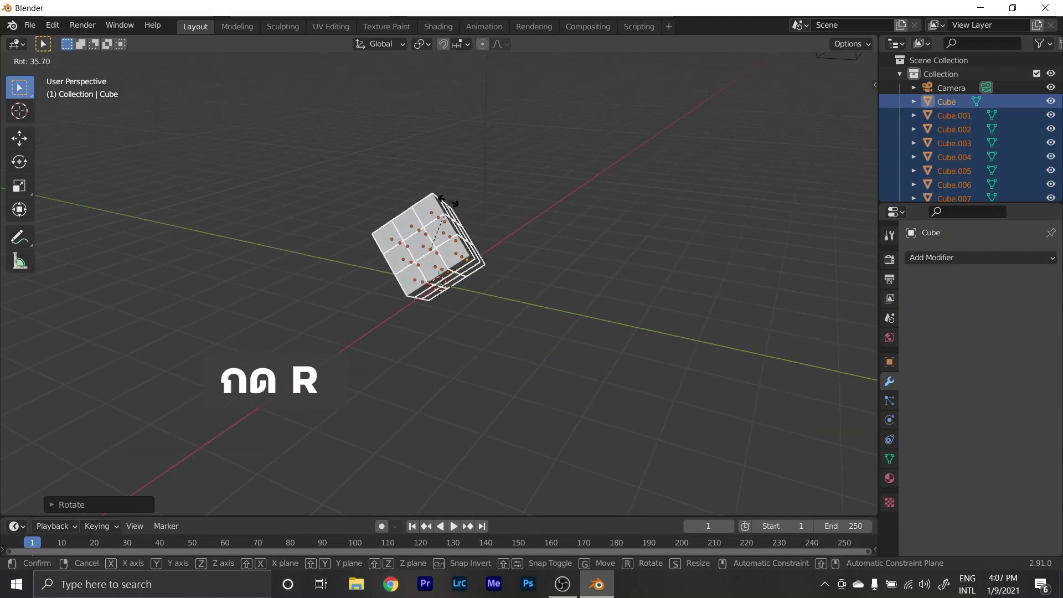
click(440, 197)
mouse_move(440, 197)
middle_down()
mouse_move(457, 247)
mouse_move(431, 241)
mouse_move(479, 290)
middle_up()
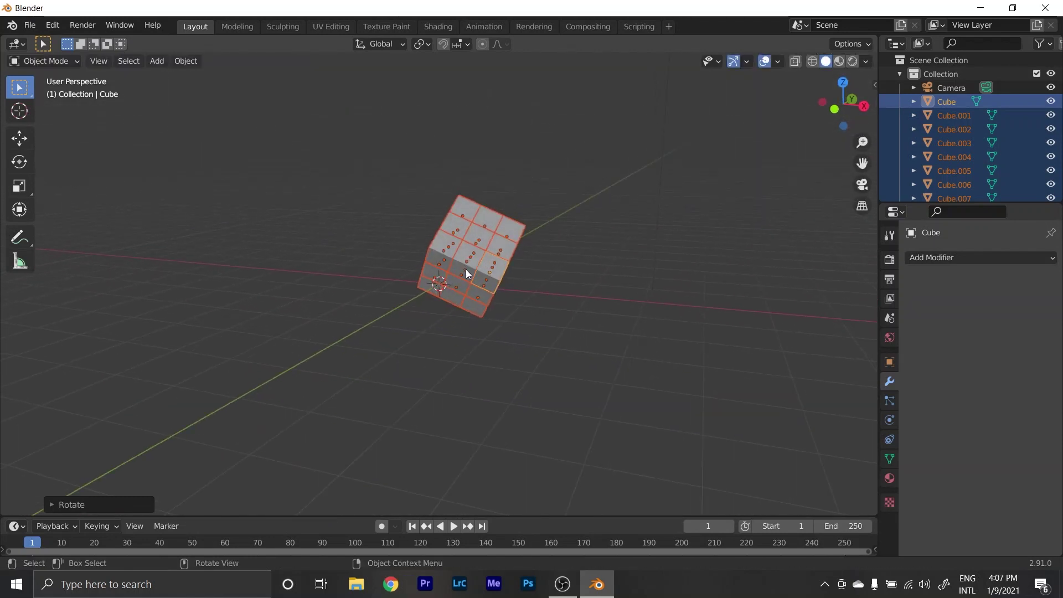
scroll(479, 290, down, 2)
Move the block straight up along Z, high above the grid.
key(g)
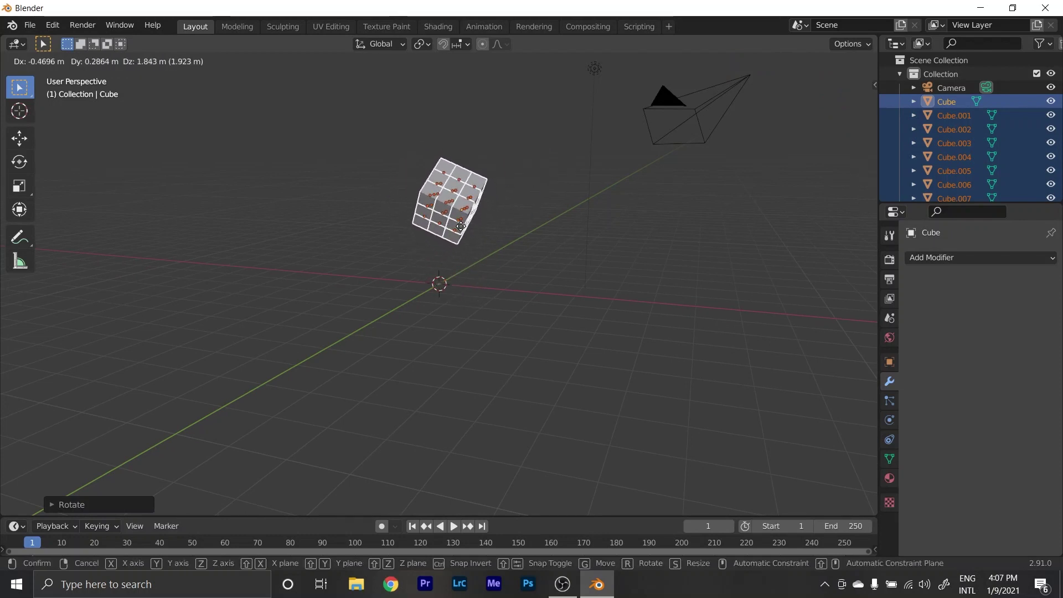
key(z)
click(480, 102)
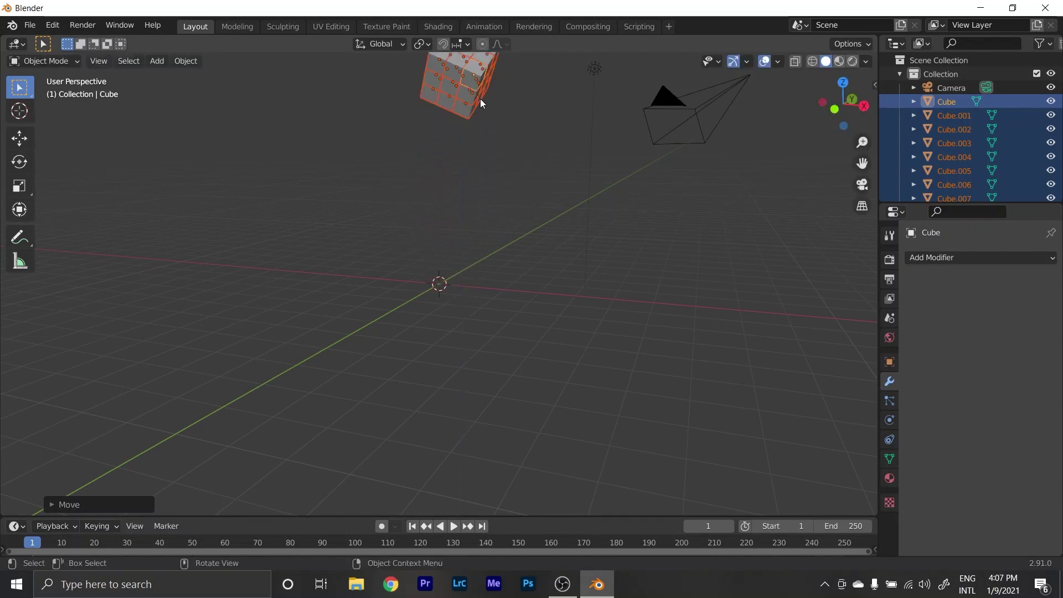
middle_drag(480, 100, 361, 192)
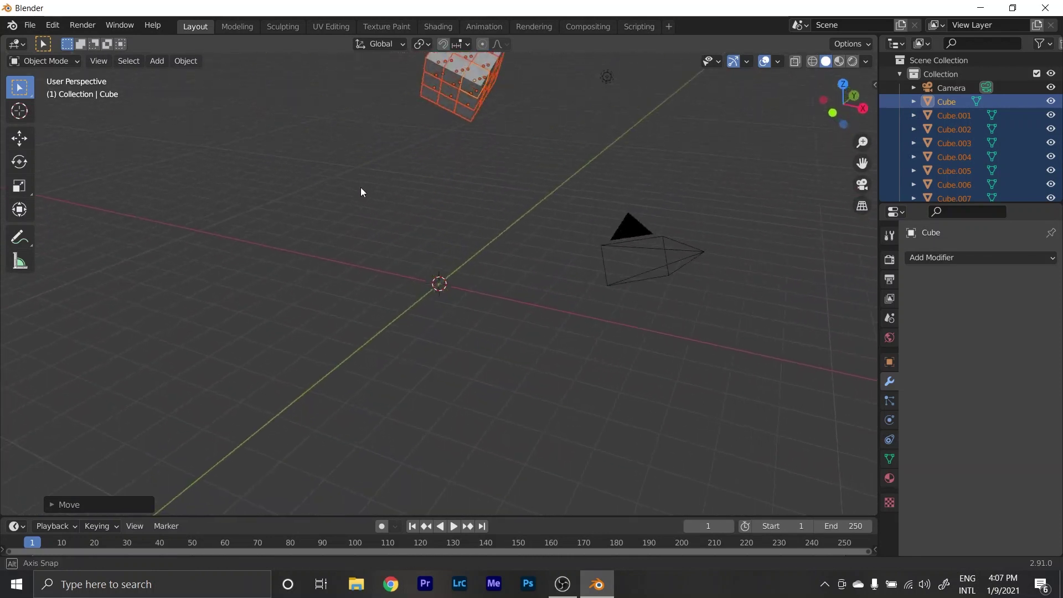
mouse_move(360, 192)
middle_down()
mouse_move(468, 232)
mouse_move(437, 230)
middle_up()
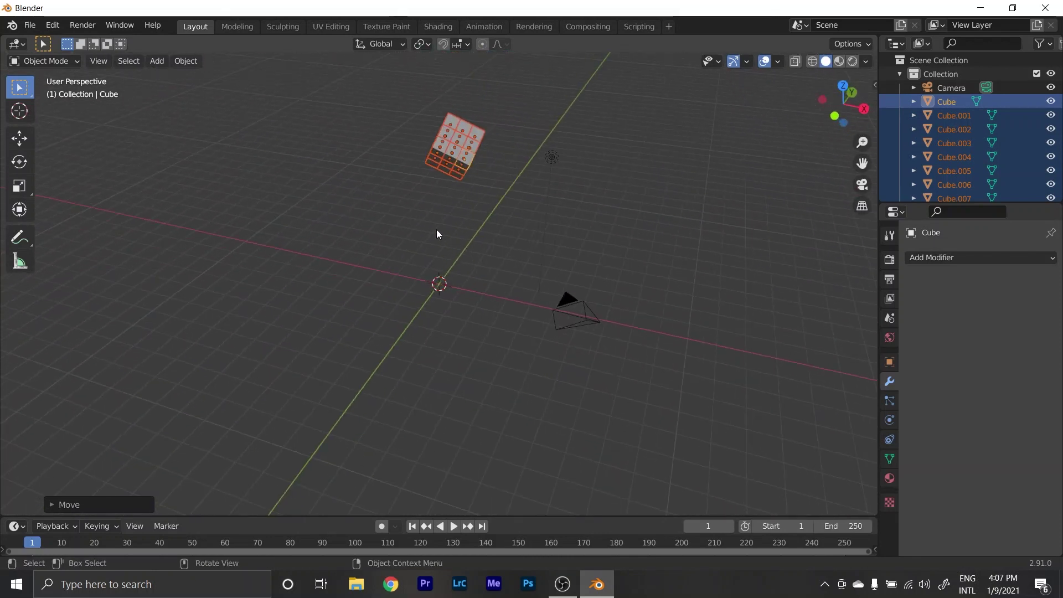
Make the cube an Active rigid body with 20 kg mass and Box collision shape.
click(889, 421)
click(969, 364)
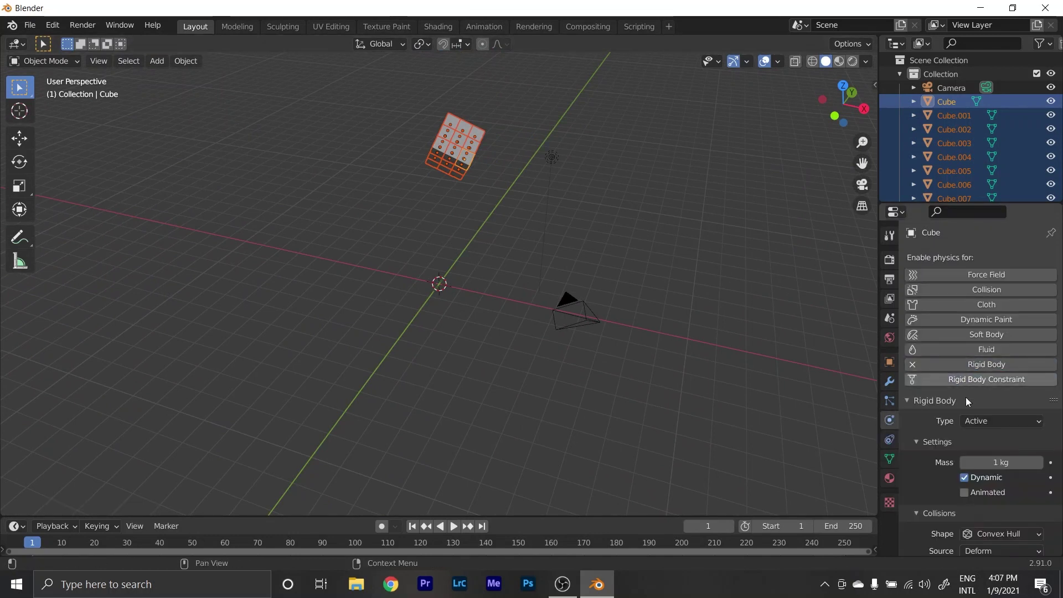
scroll(937, 464, down, 3)
click(1007, 395)
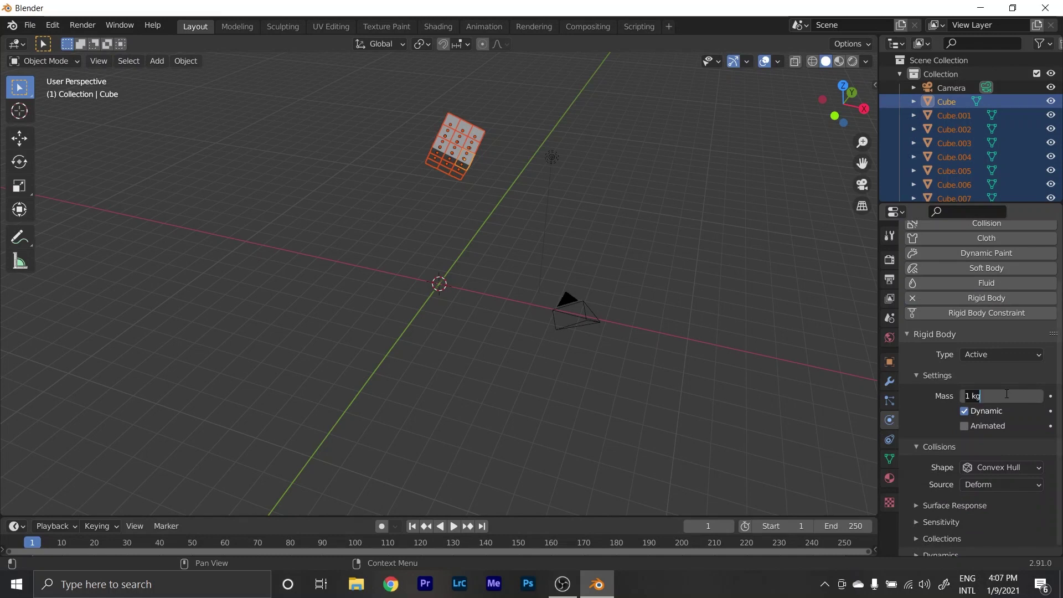
text(20)
key(Return)
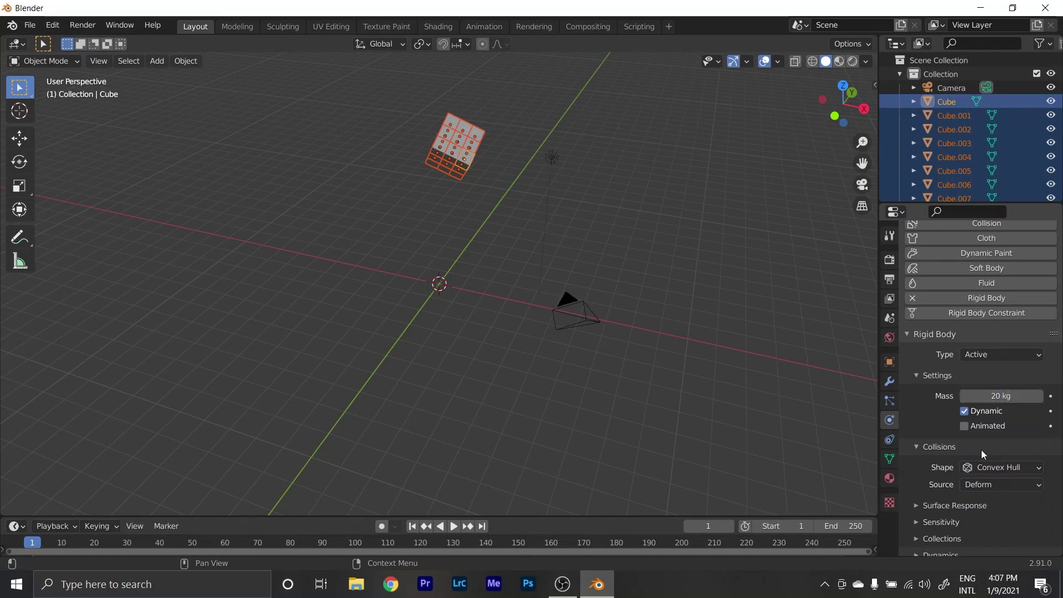
scroll(982, 450, down, 1)
click(1001, 458)
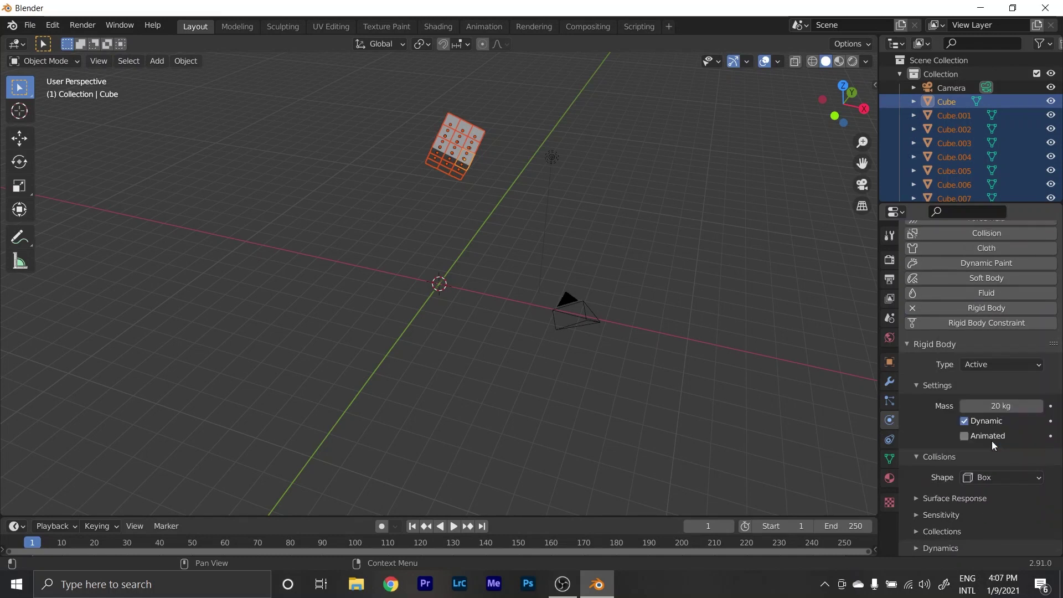
Set rigid body friction to 1.000 and damping to 0.350 translation, 0.600 rotation.
click(919, 498)
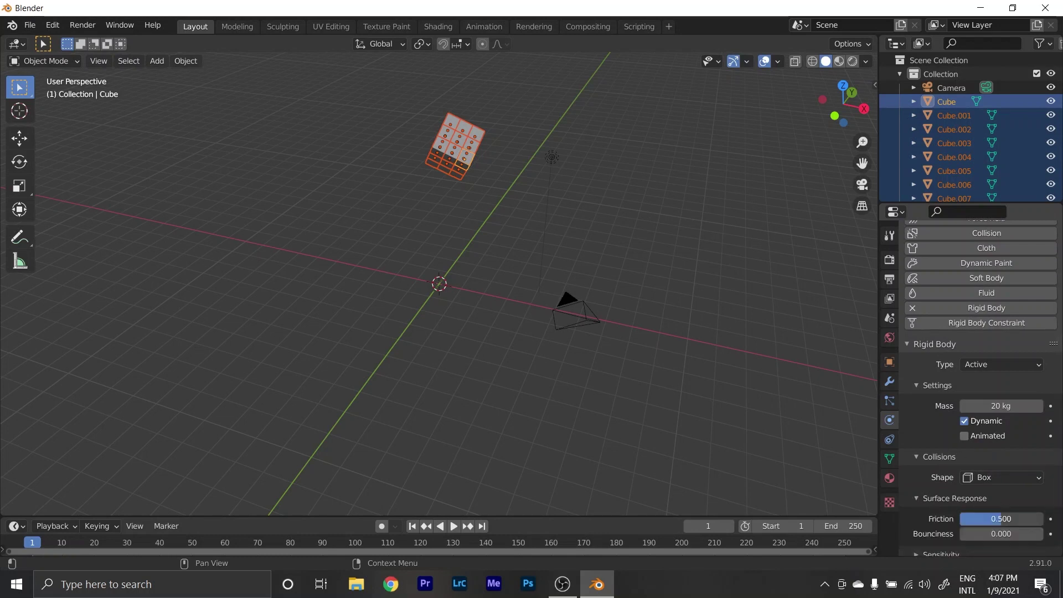
drag(992, 517, 1041, 517)
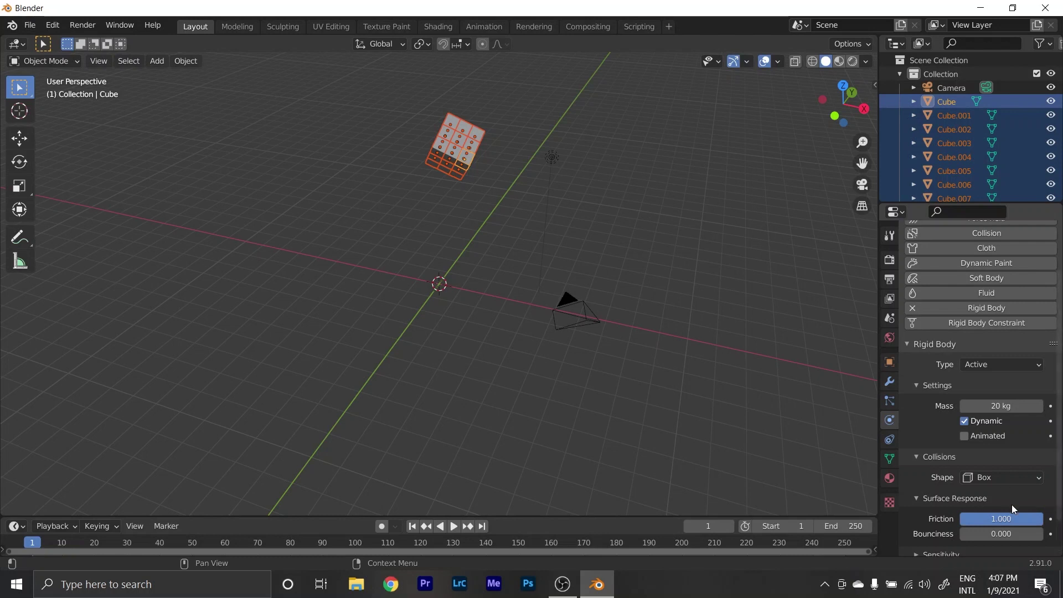
scroll(1007, 500, down, 2)
click(919, 549)
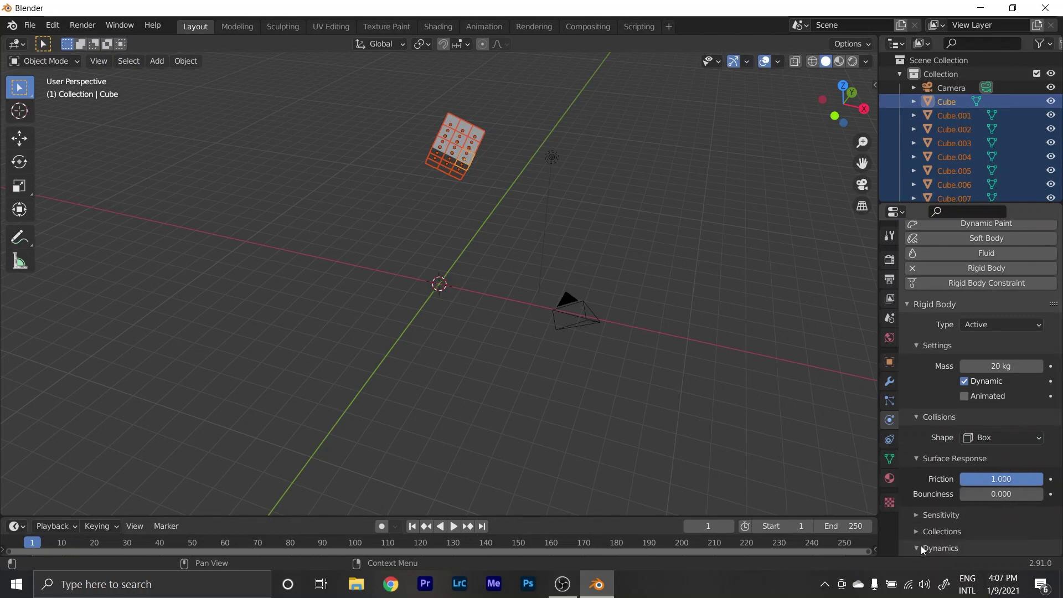
scroll(953, 537, down, 3)
click(1002, 511)
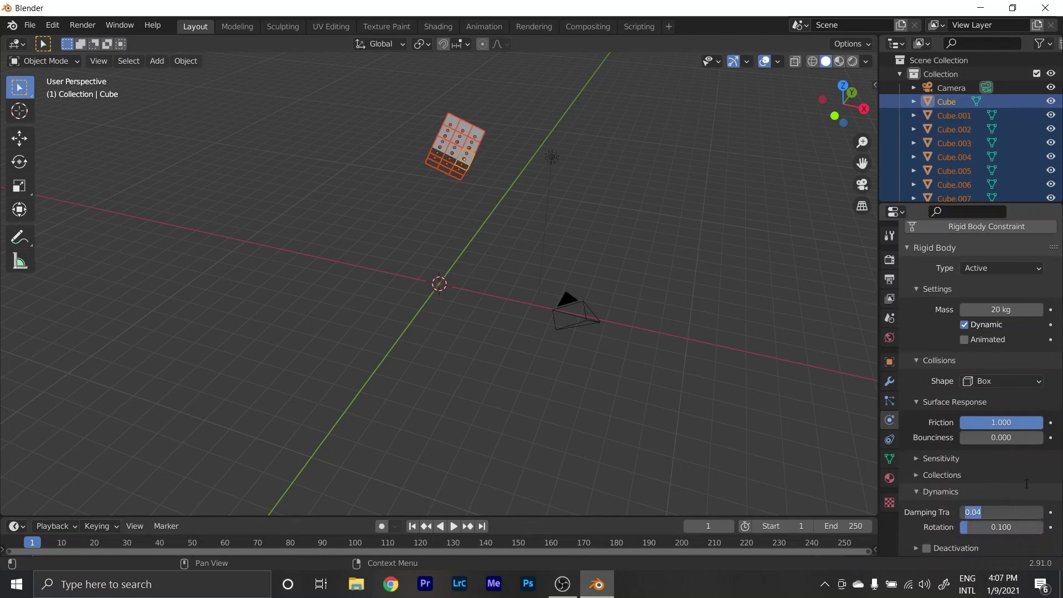
text(0.35)
key(Return)
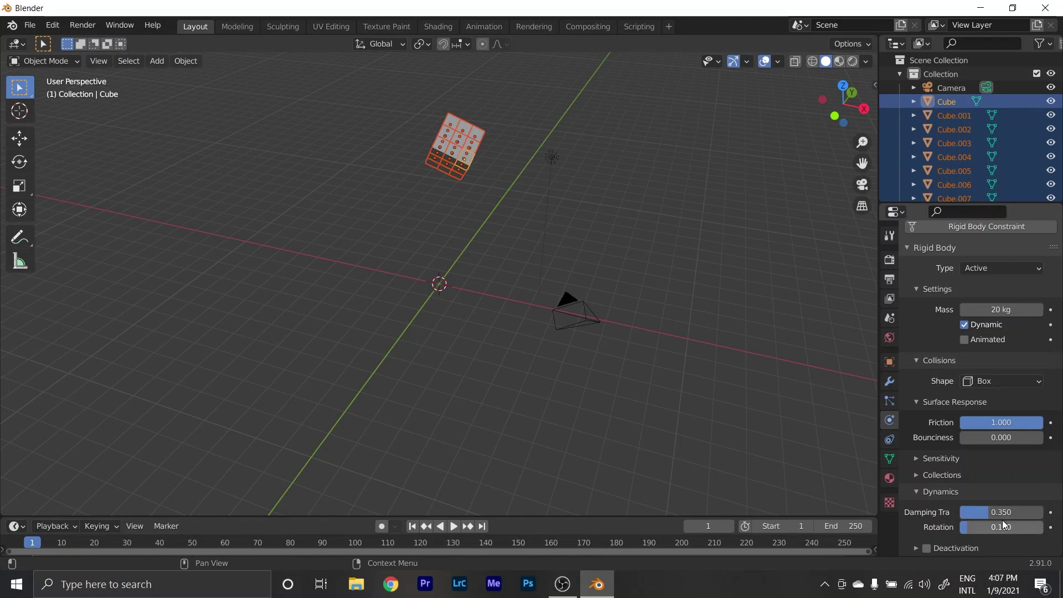
click(1001, 527)
text(.6)
key(Return)
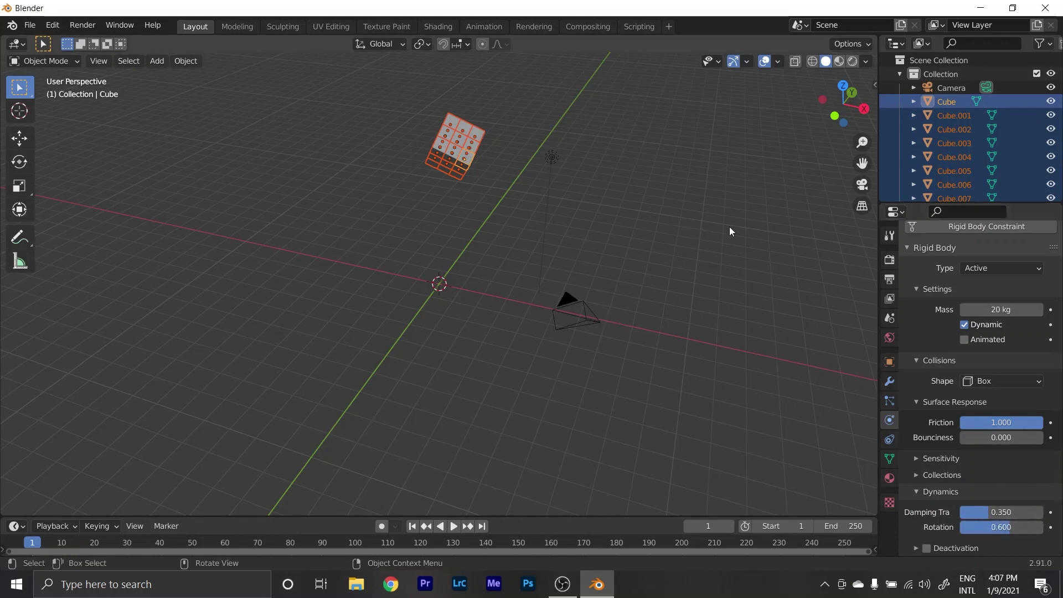
Copy the active cube's rigid body settings to all selected cubes.
middle_drag(739, 226, 709, 224)
mouse_move(643, 268)
middle_down()
mouse_move(678, 260)
mouse_move(778, 361)
middle_up()
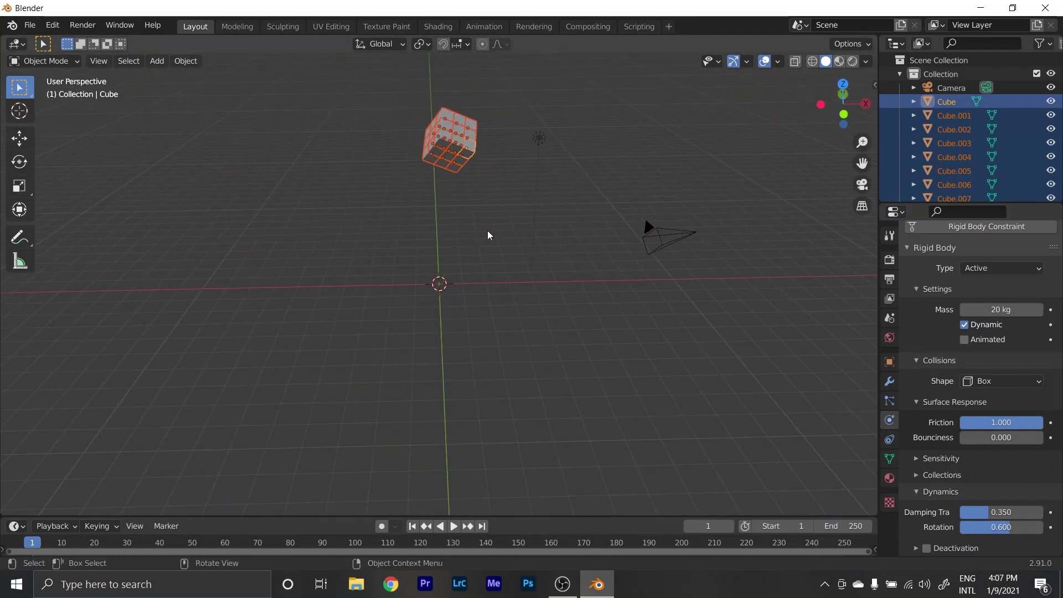
middle_drag(526, 252, 489, 249)
mouse_move(489, 171)
middle_down()
mouse_move(444, 230)
mouse_move(591, 255)
middle_up()
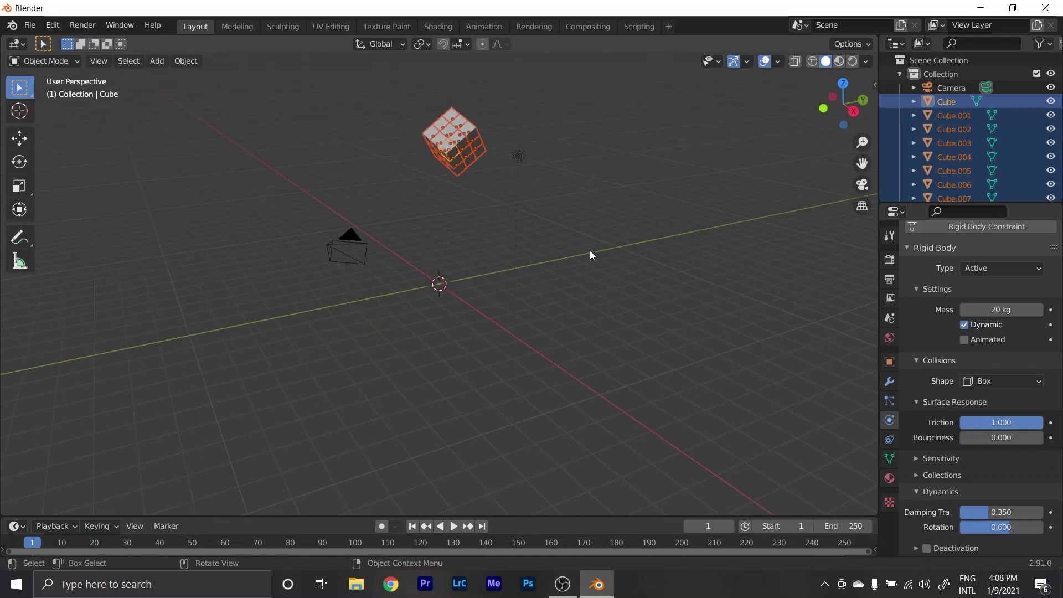
middle_drag(604, 171, 720, 155)
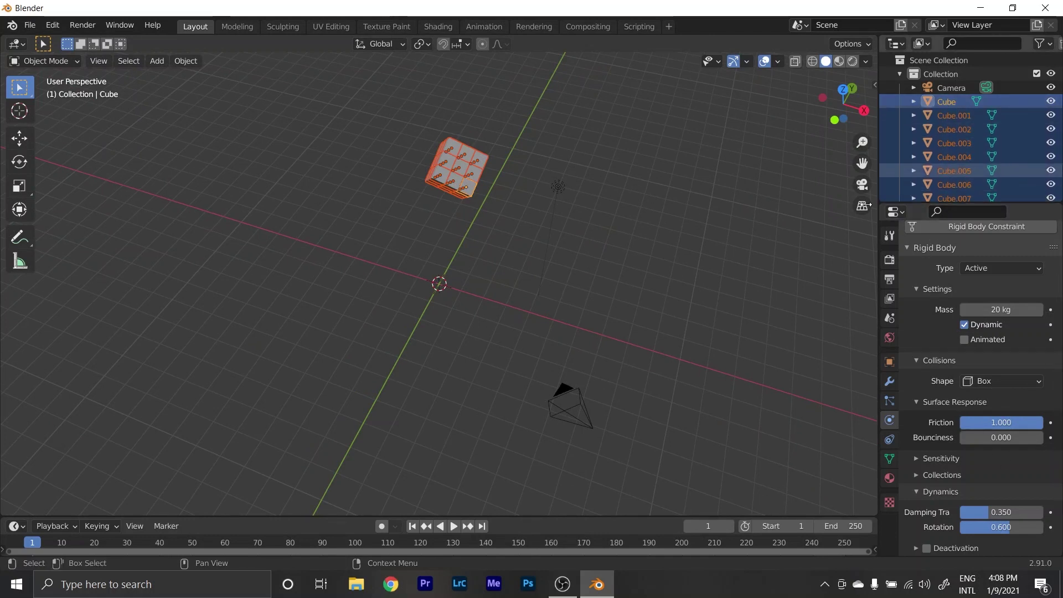
scroll(550, 204, up, 4)
scroll(543, 189, down, 1)
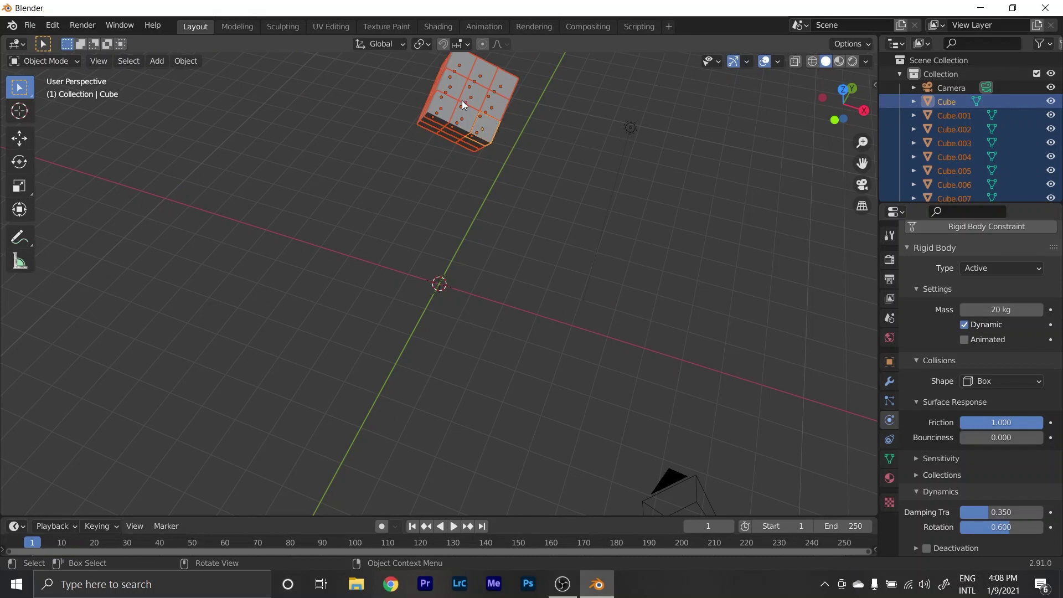
click(188, 62)
mouse_move(208, 384)
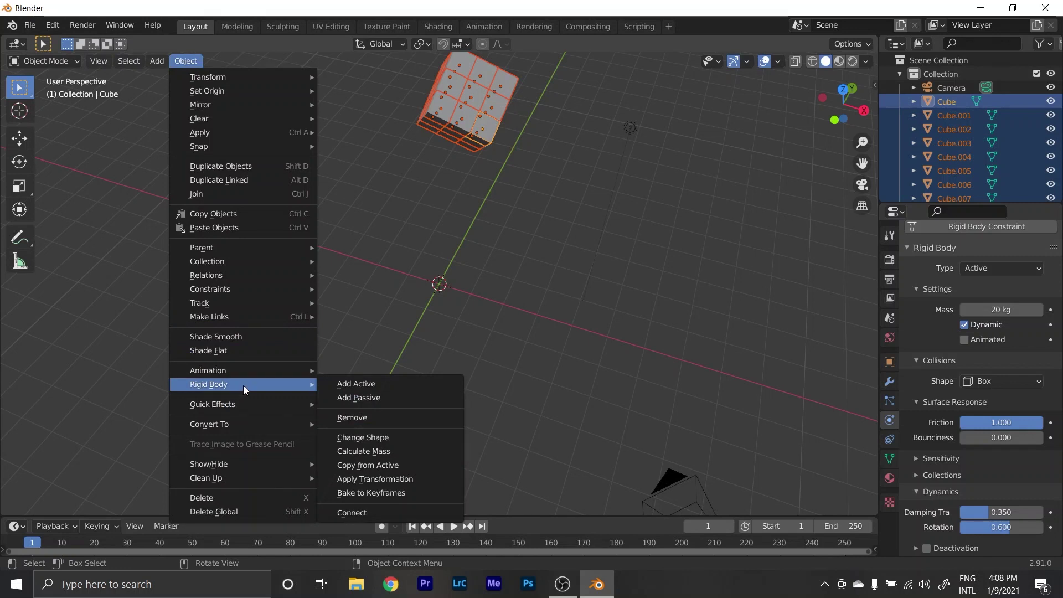
click(373, 465)
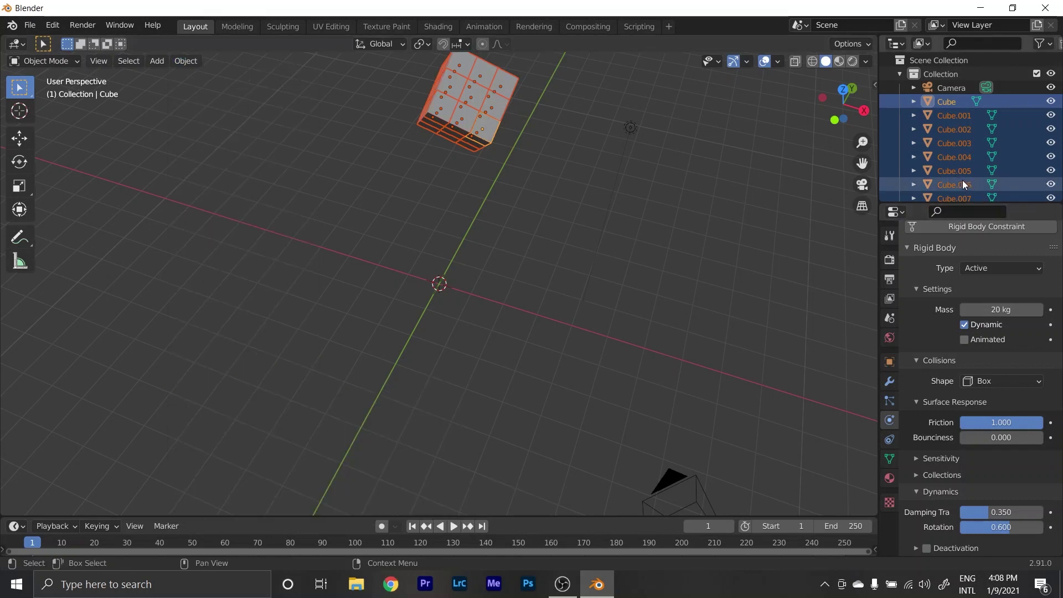
Check that Cube.006 and Cube.004 show the copied 20 kg Box rigid body.
click(946, 184)
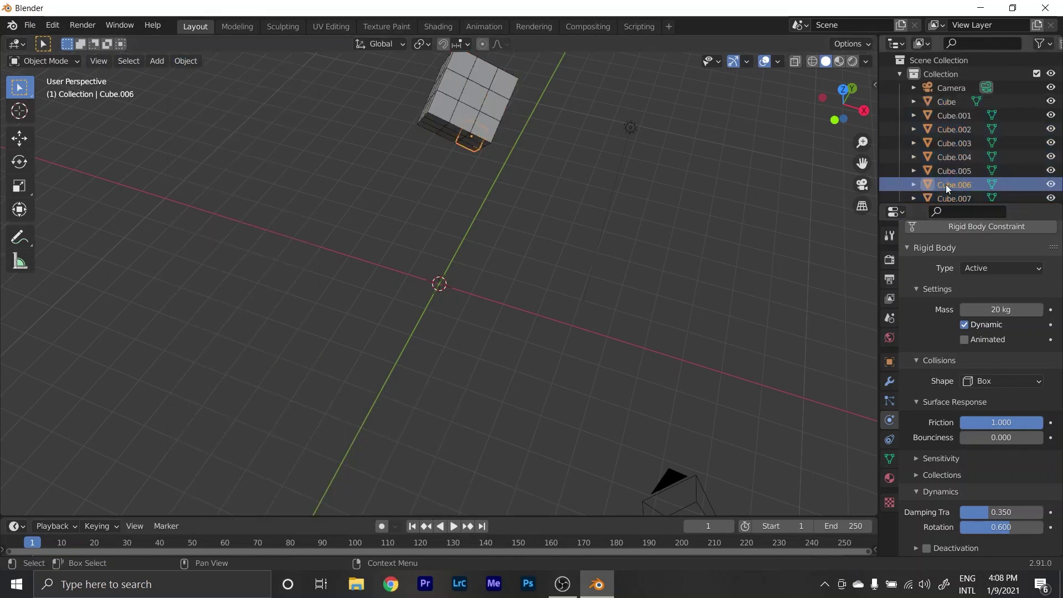
click(965, 159)
middle_drag(536, 278, 506, 259)
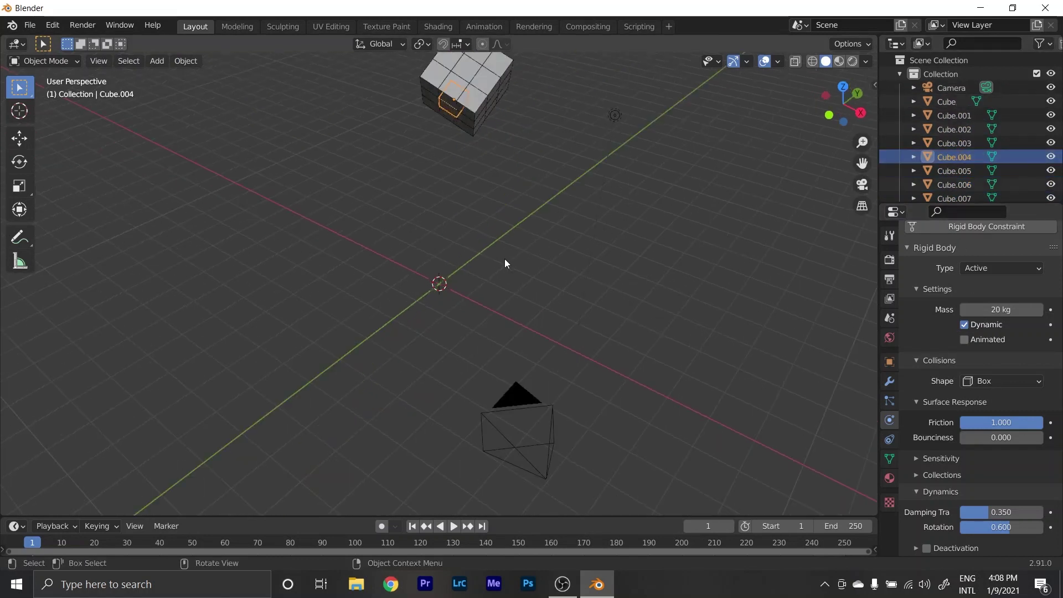
middle_drag(430, 280, 408, 312)
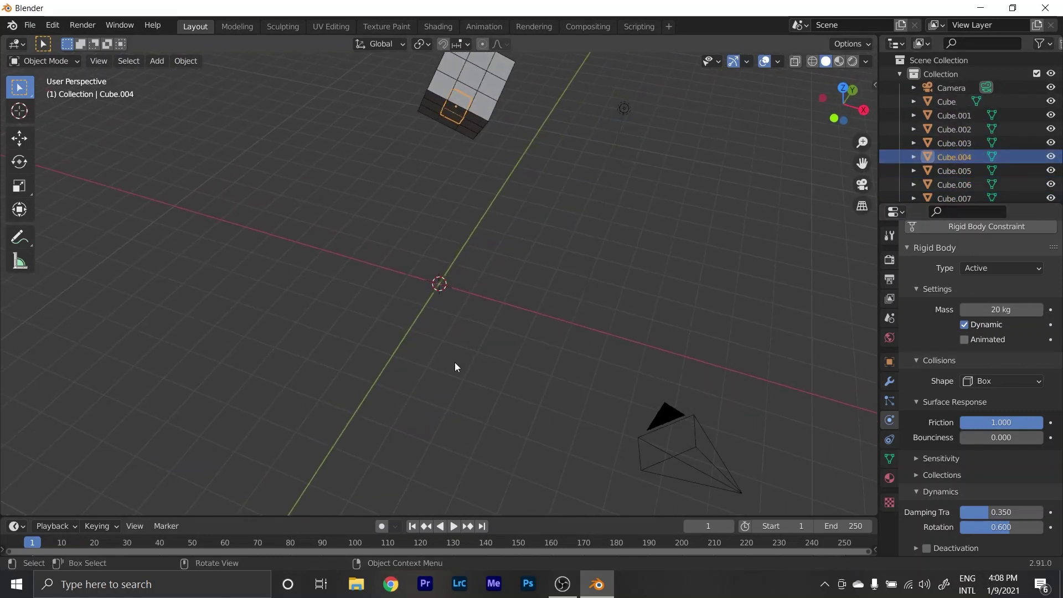
Add a plane at the origin and scale it up into a large floor beneath the cubes.
key(shift+a)
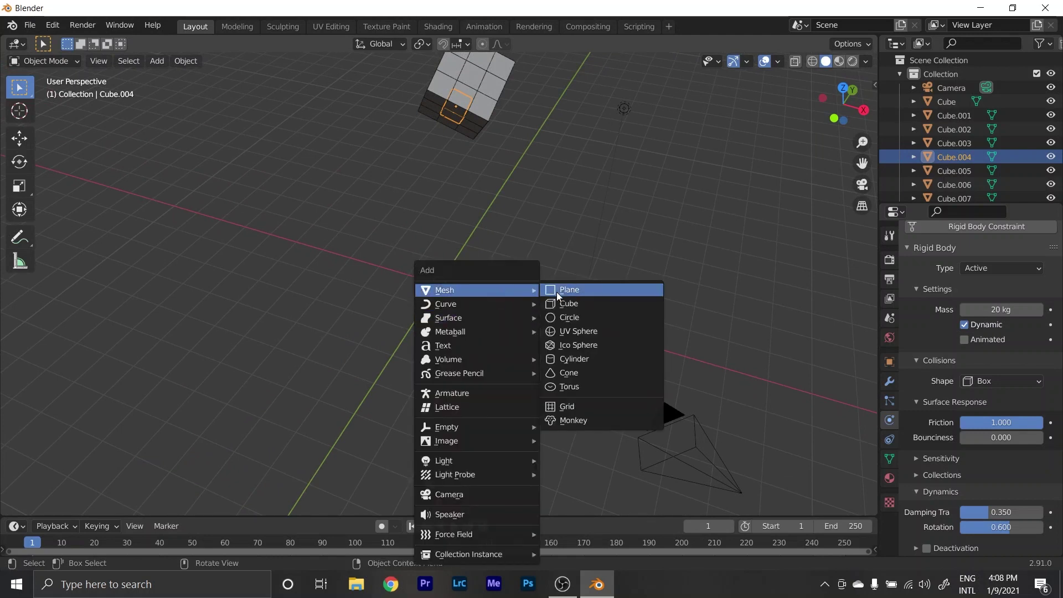
click(557, 291)
key(s)
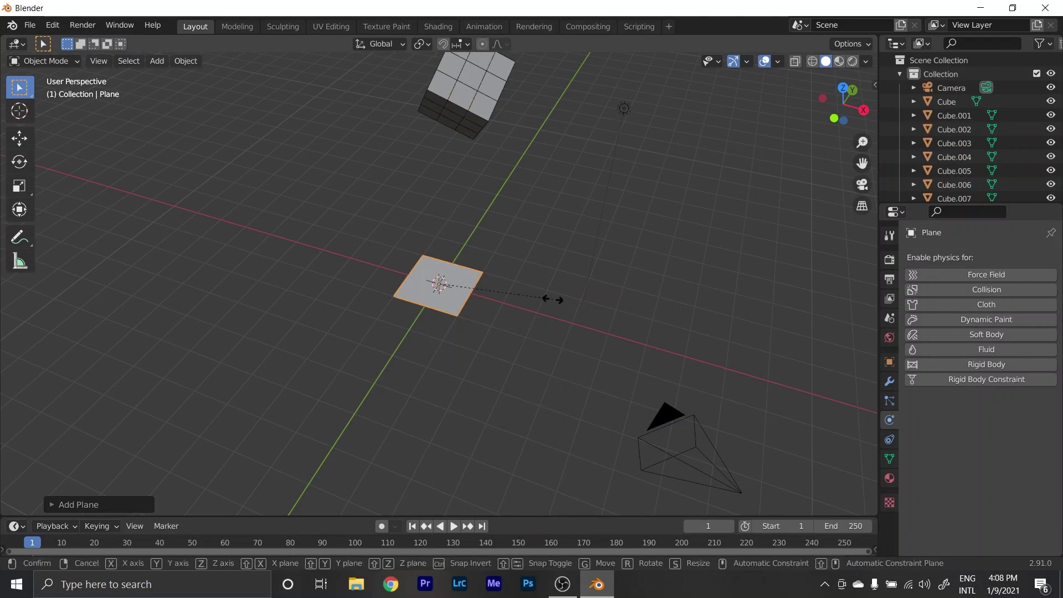
click(627, 428)
mouse_move(627, 427)
middle_down()
mouse_move(517, 322)
mouse_move(388, 293)
mouse_move(460, 299)
mouse_move(405, 293)
middle_up()
scroll(388, 294, down, 3)
scroll(393, 295, down, 2)
scroll(412, 293, up, 2)
scroll(420, 281, up, 2)
scroll(404, 286, down, 2)
scroll(404, 293, down, 2)
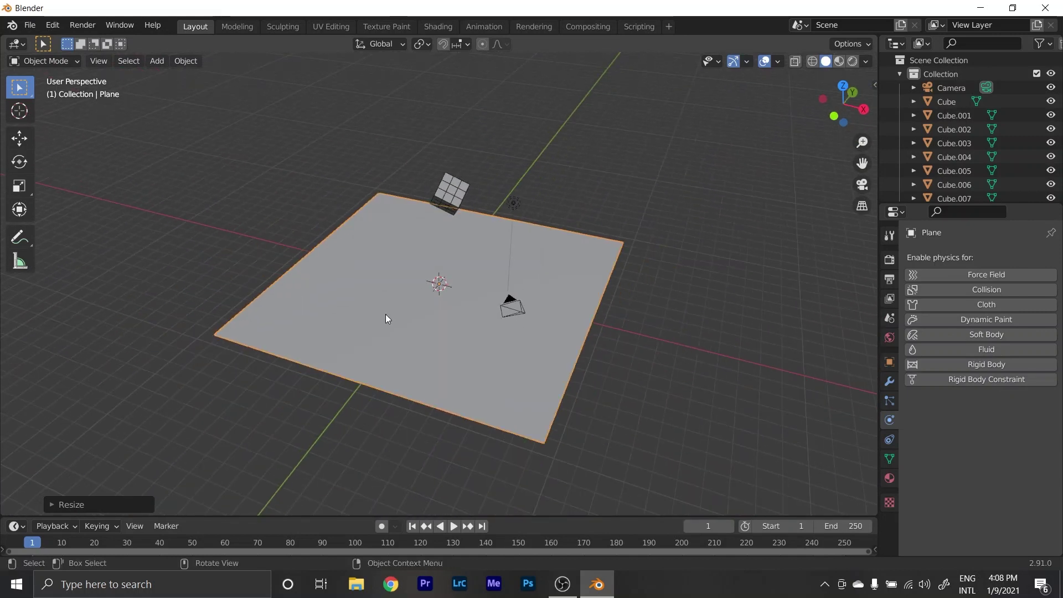
Duplicate the floor plane and rotate the copy -90° on Y so it stands upright.
key(shift+d)
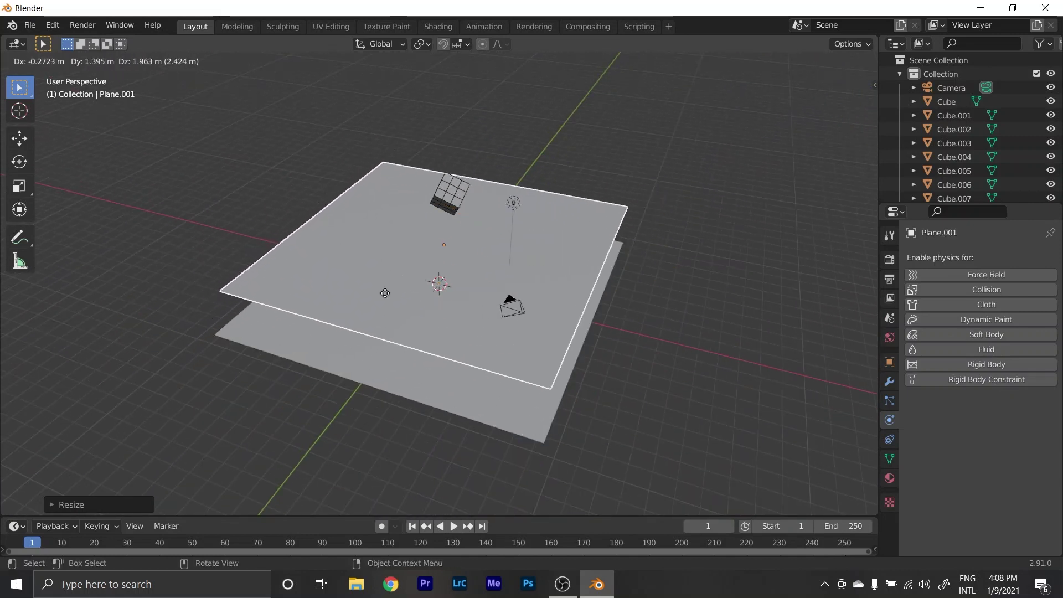
key(Escape)
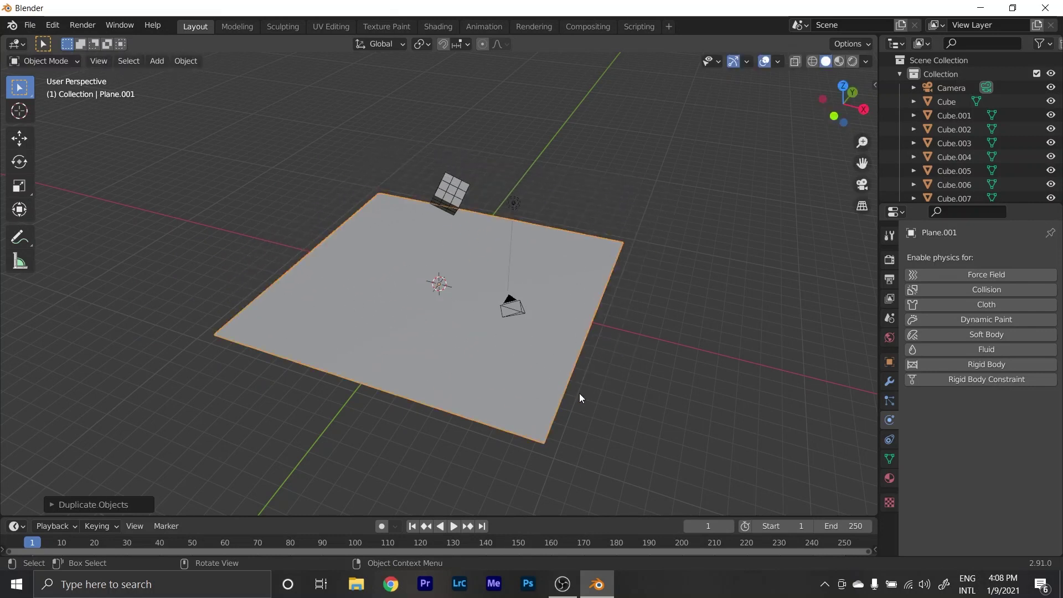
key(r)
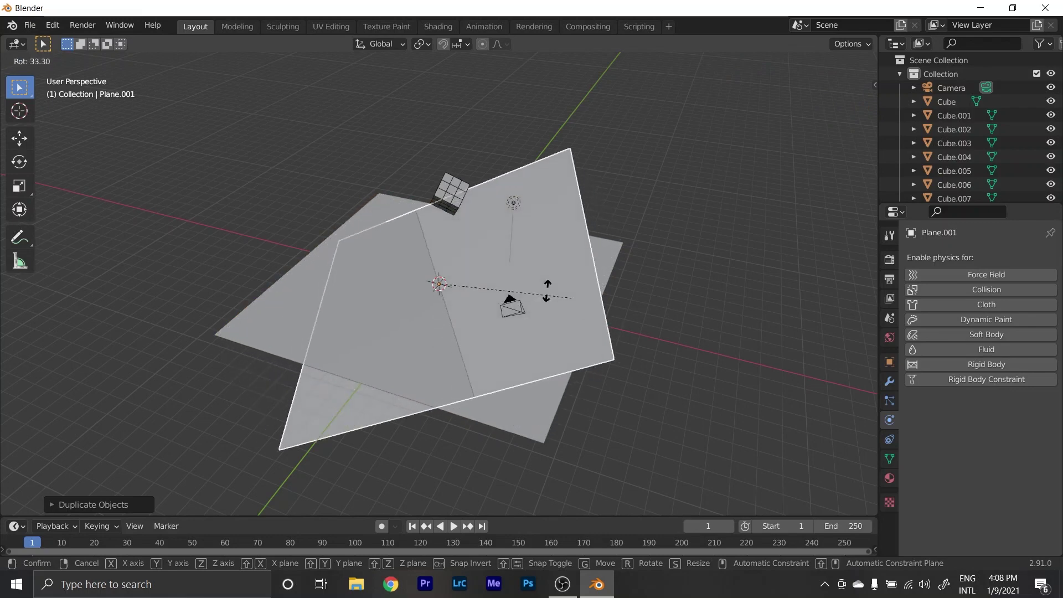
key(x)
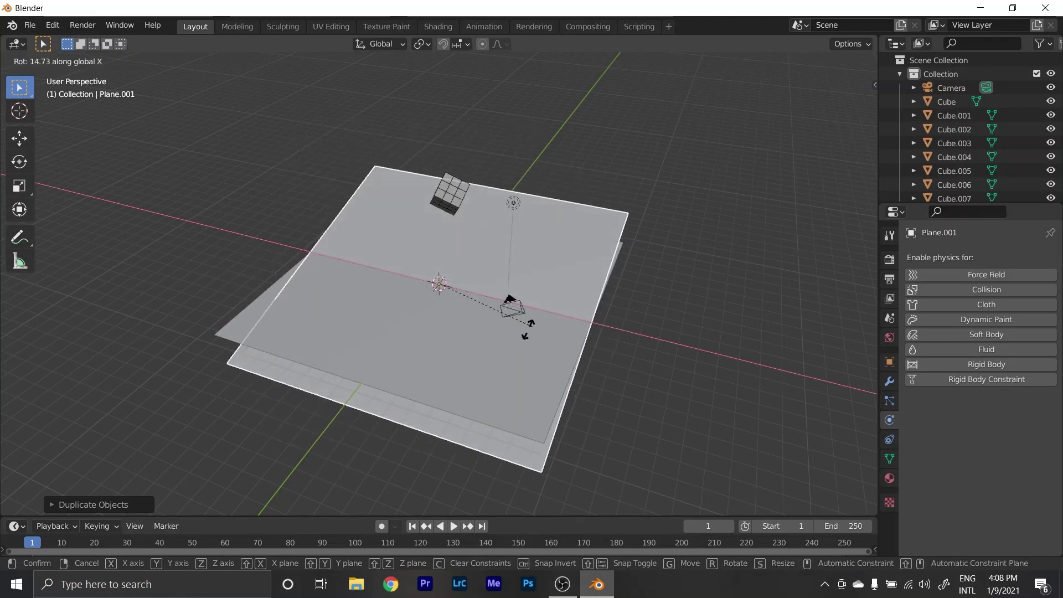
key(y)
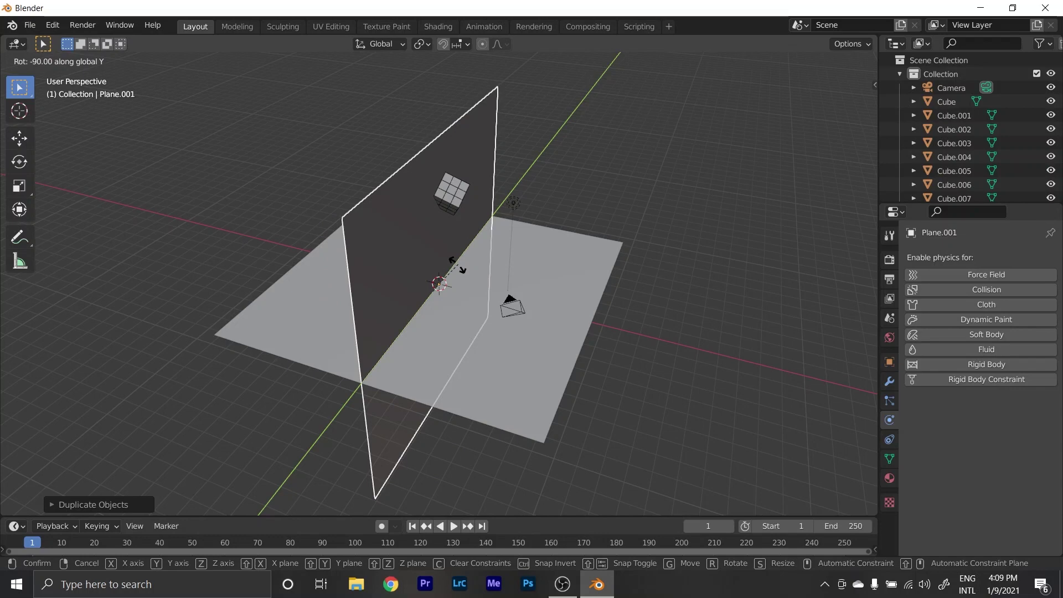
click(458, 266)
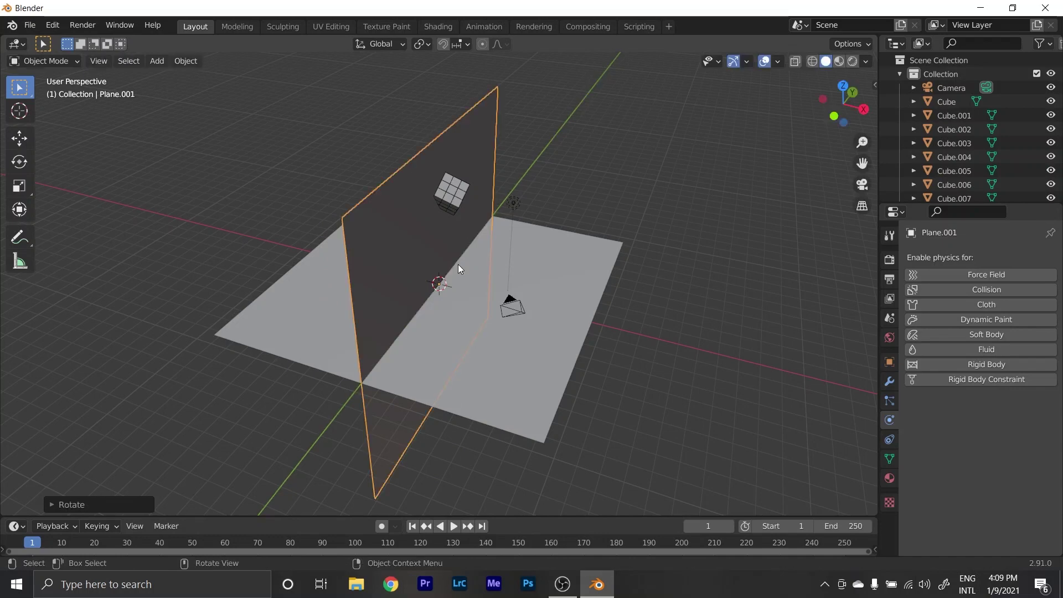
Slide the upright copy along X to the floor's back edge as a wall.
key(g)
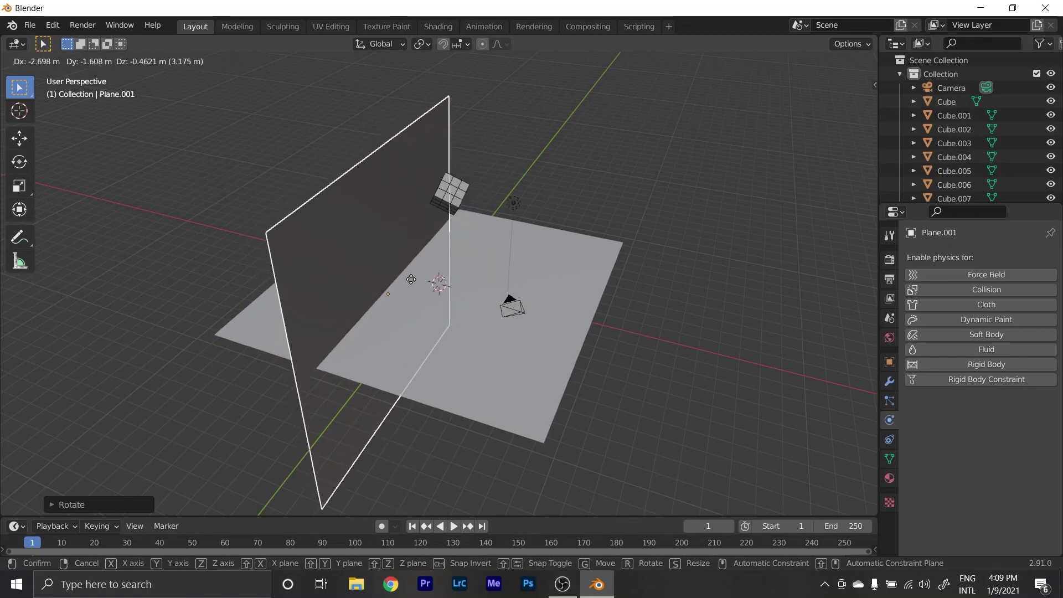
key(x)
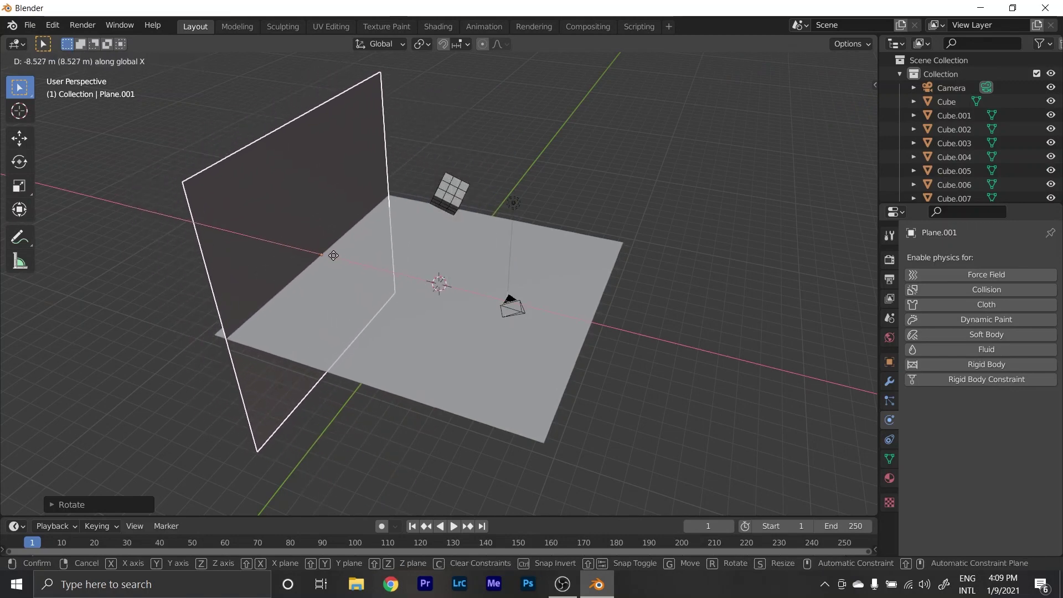
click(356, 271)
Orbit around the backdrop and select the original floor plane instead of the wall.
middle_drag(716, 337, 606, 326)
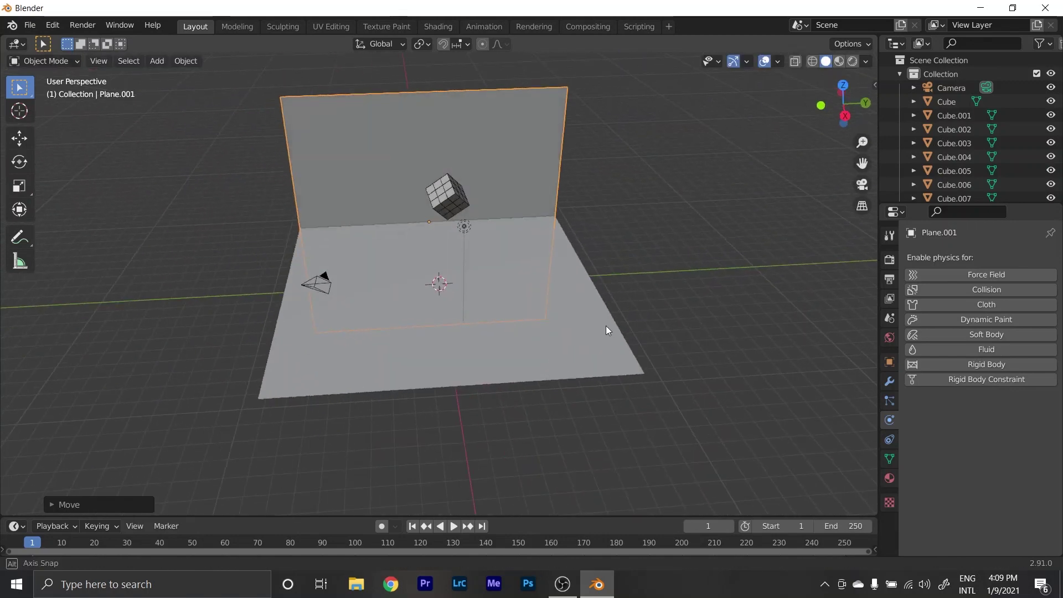
click(662, 285)
scroll(675, 294, down, 3)
scroll(543, 299, up, 5)
middle_drag(543, 296, 410, 318)
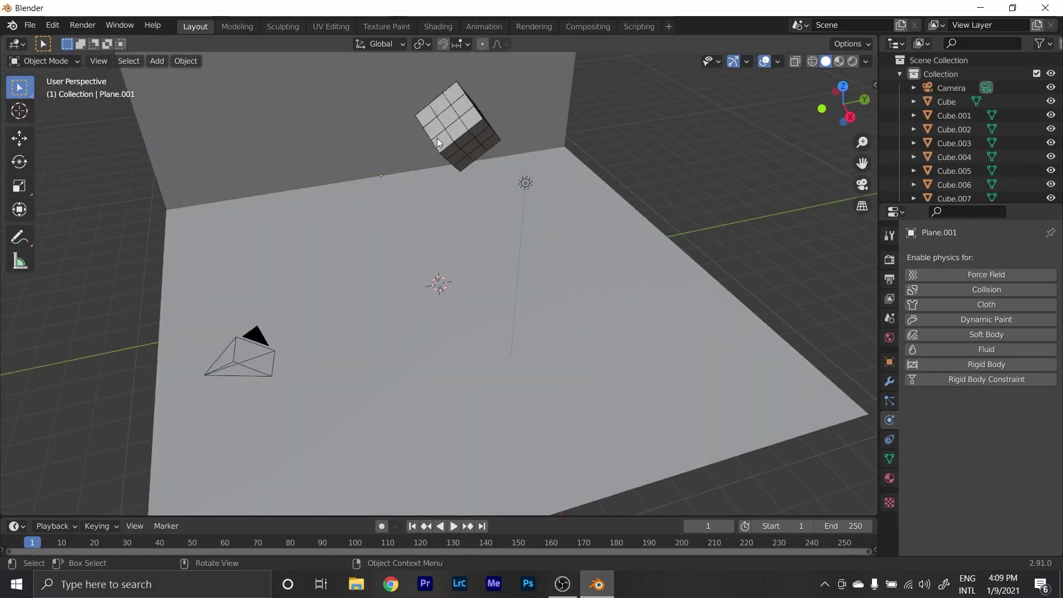
mouse_move(438, 142)
middle_down()
mouse_move(529, 219)
mouse_move(483, 180)
mouse_move(482, 325)
middle_up()
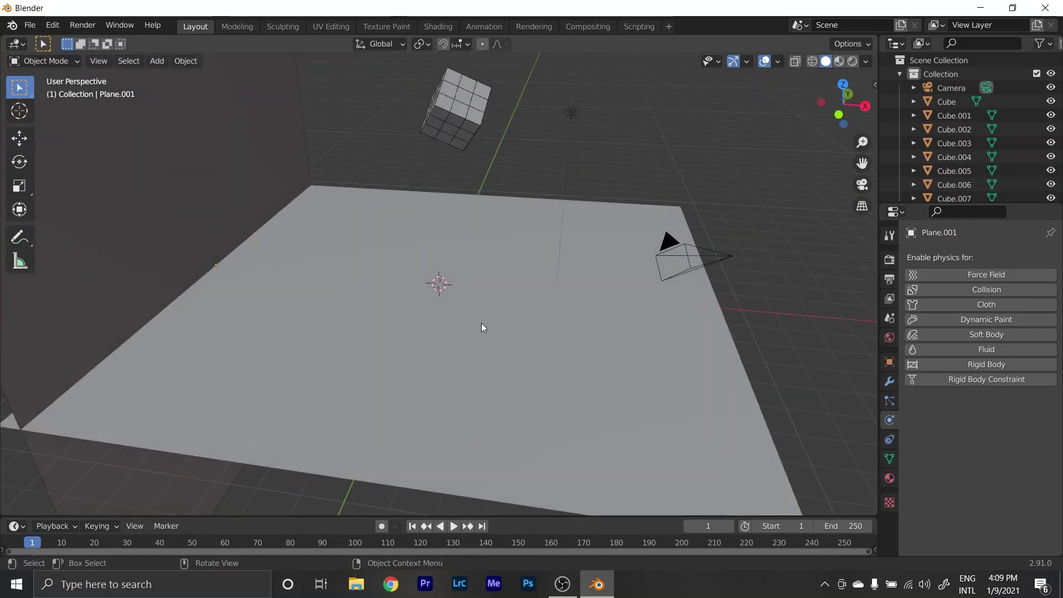
click(662, 348)
middle_drag(663, 348, 783, 393)
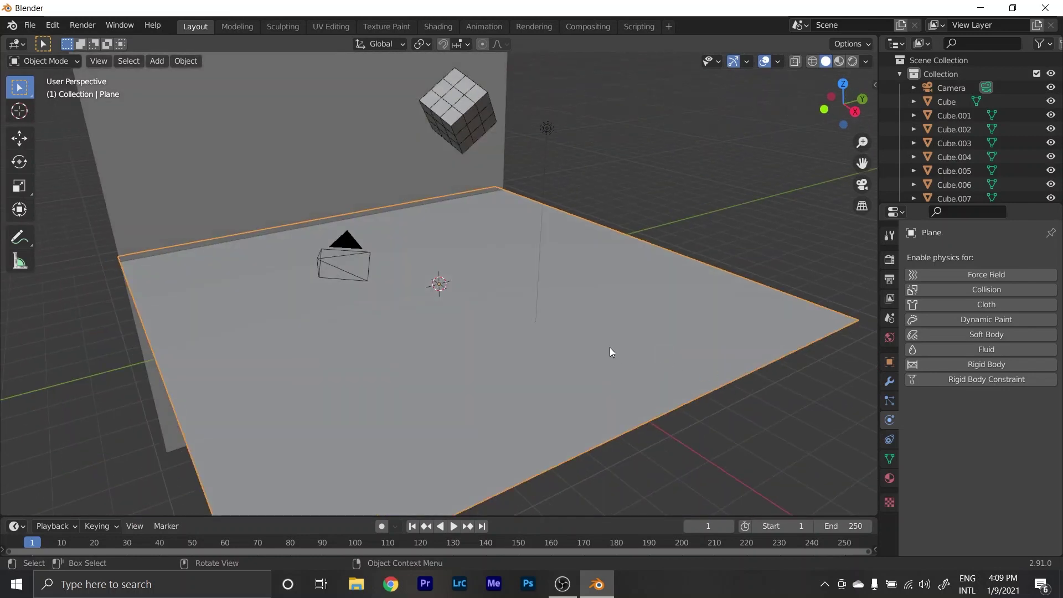
Give the floor plane a Passive rigid body with a Mesh collision shape.
click(976, 366)
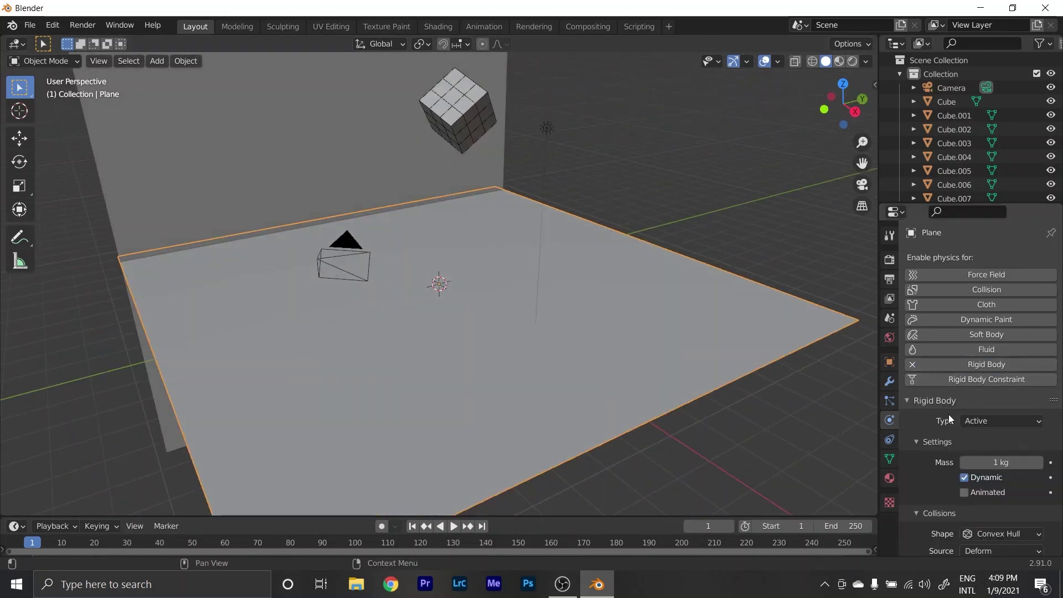
scroll(936, 438, down, 3)
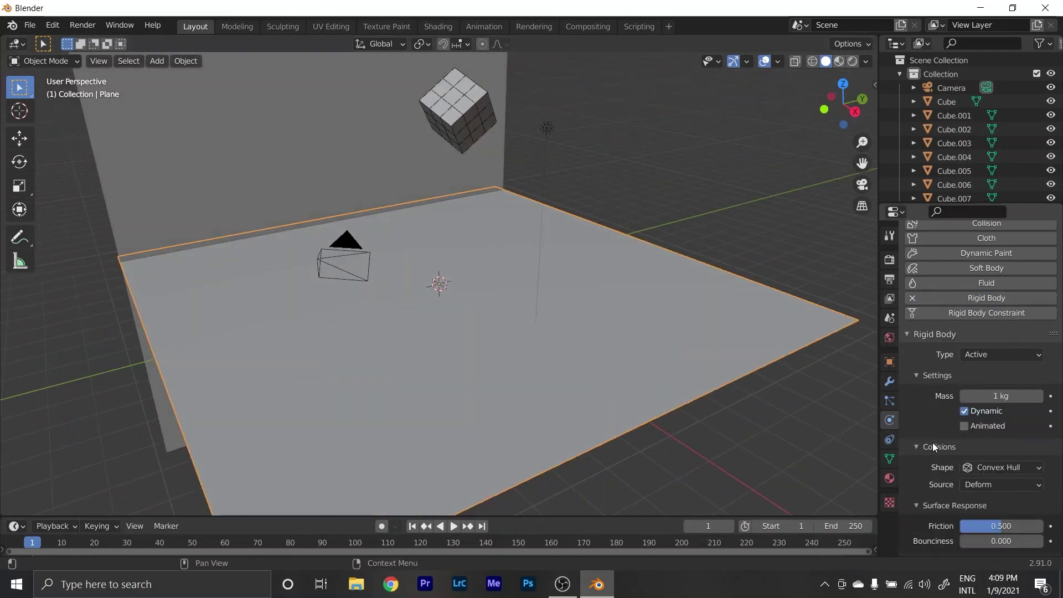
click(982, 355)
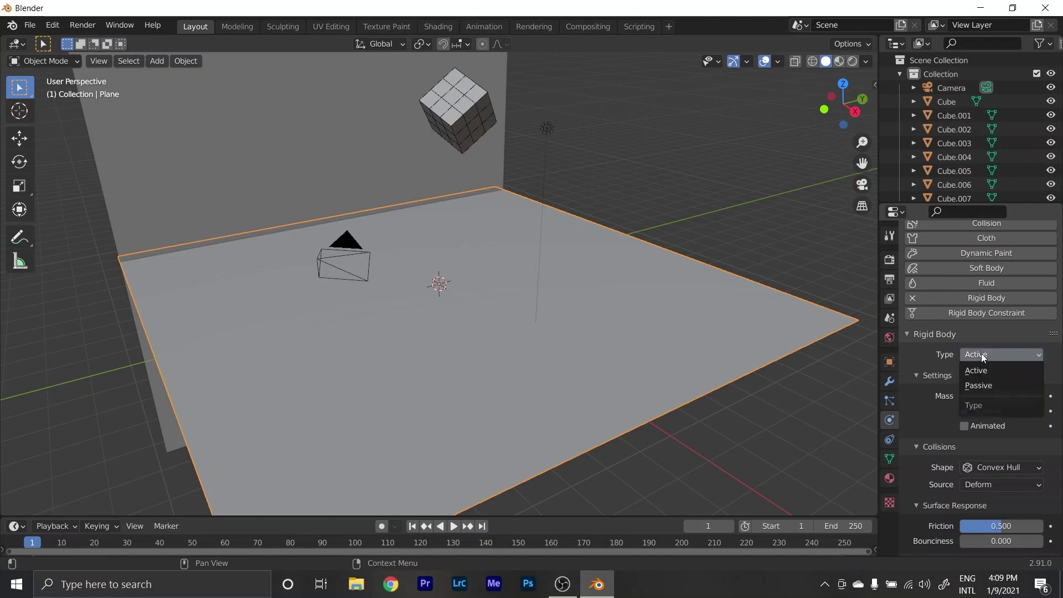
click(976, 387)
click(985, 437)
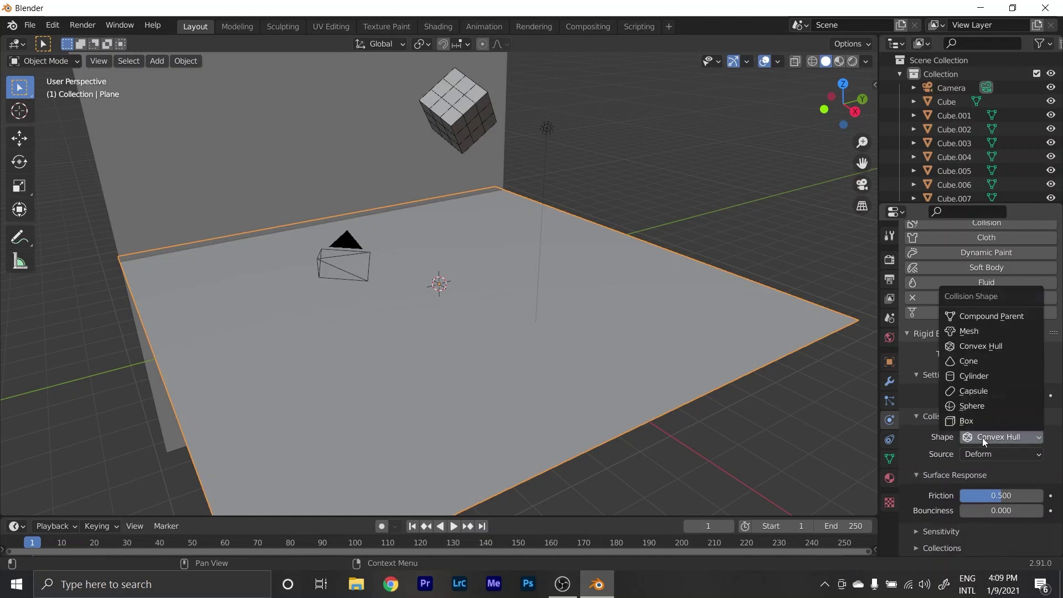
click(985, 334)
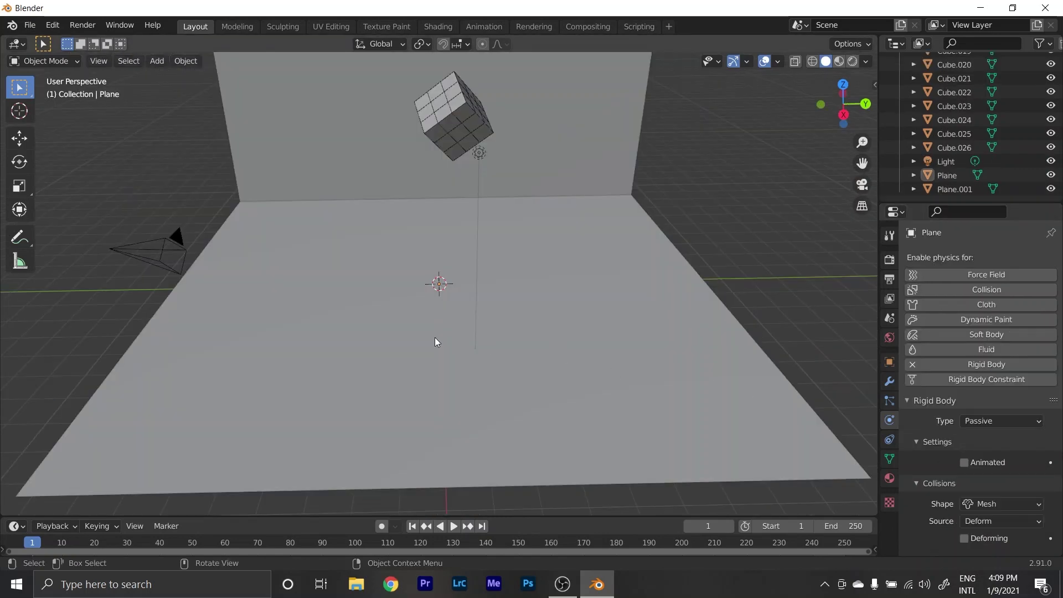
mouse_move(389, 288)
middle_down()
mouse_move(420, 281)
mouse_move(513, 311)
middle_up()
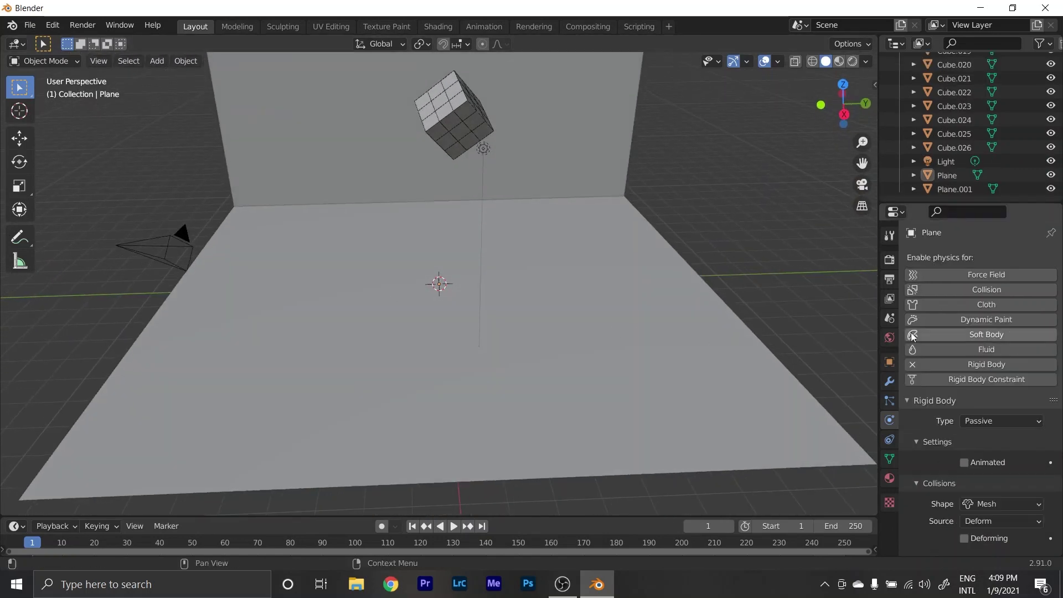
click(889, 318)
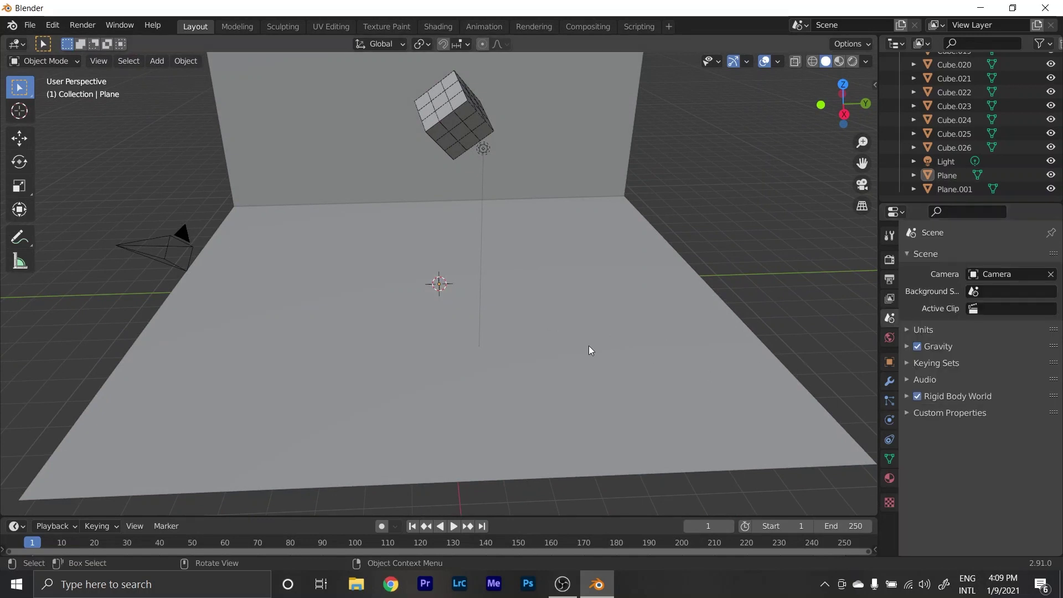
Set the Rigid Body World to 500 substeps per frame and bake the simulation cache.
middle_drag(552, 361, 586, 358)
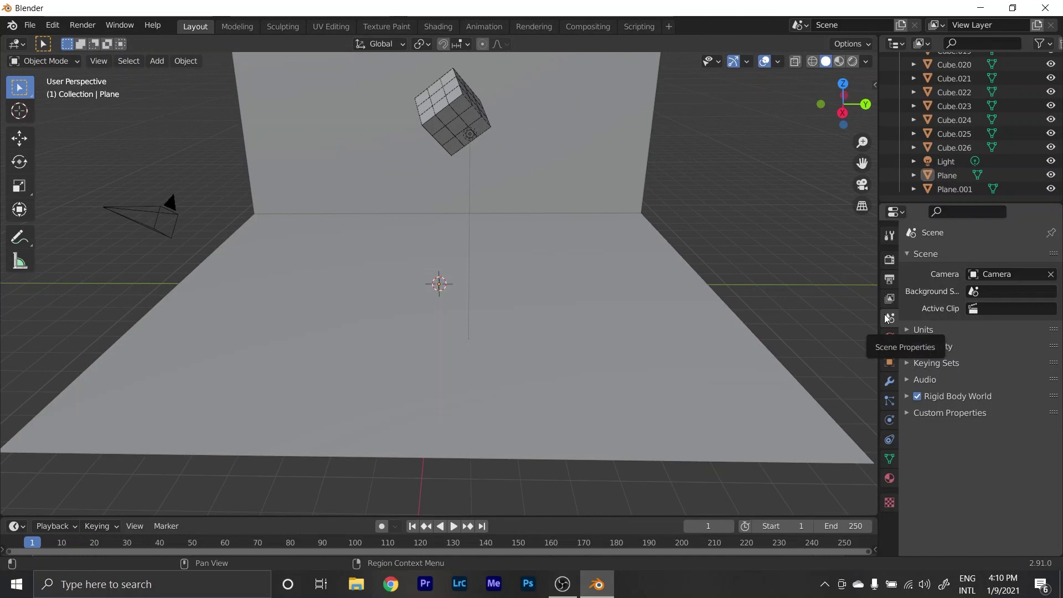
click(906, 396)
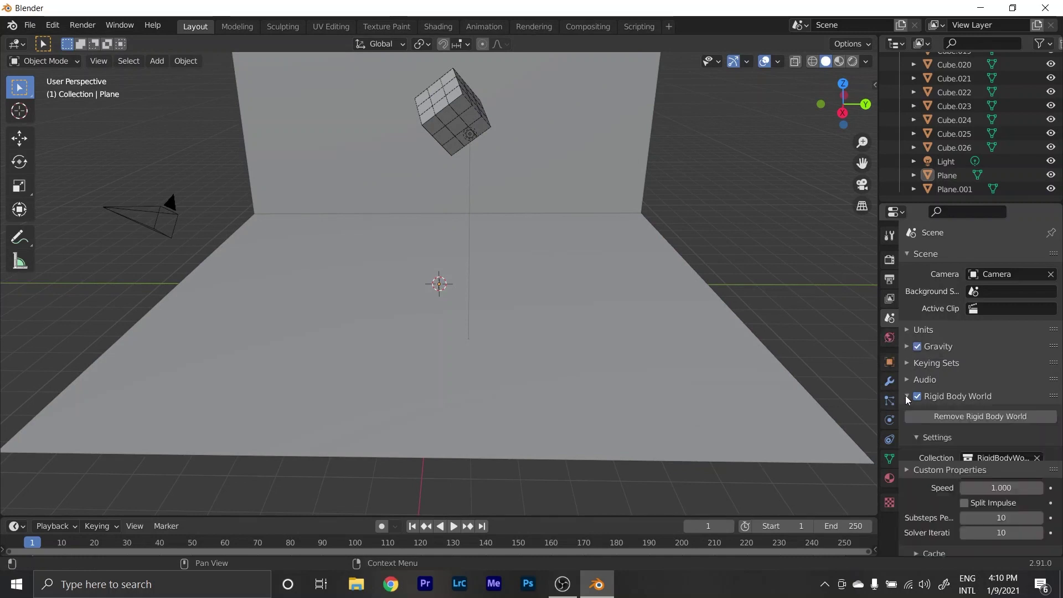
scroll(919, 460, down, 2)
click(984, 479)
text(500)
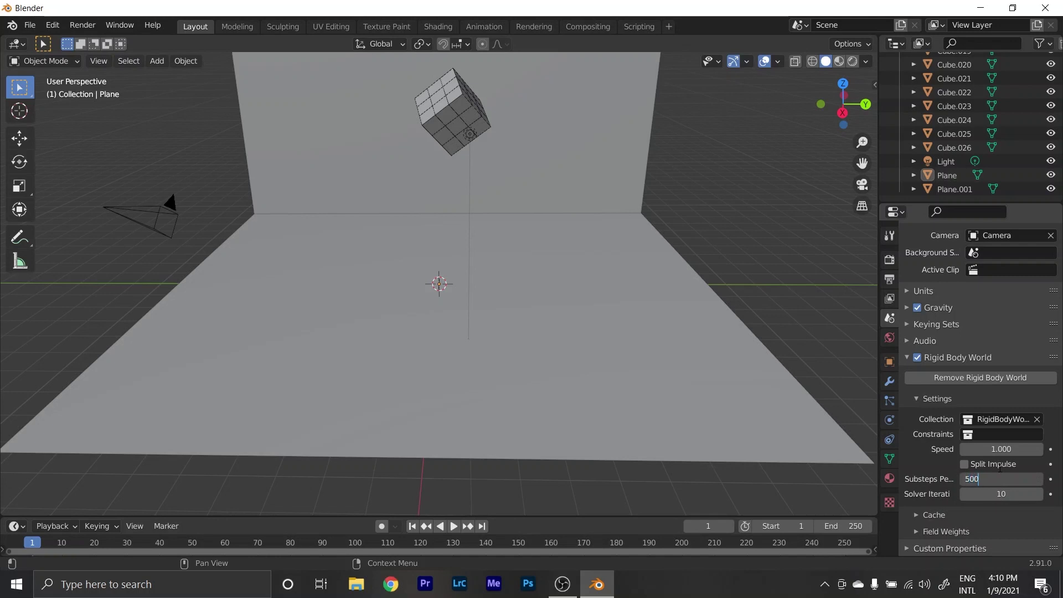
key(Return)
click(917, 516)
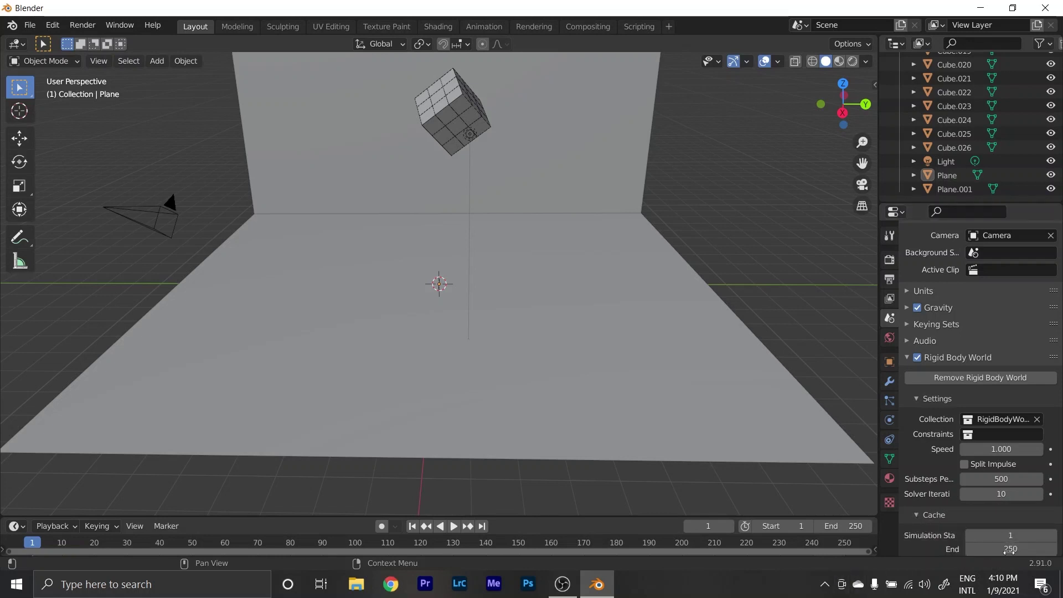
scroll(965, 522, down, 5)
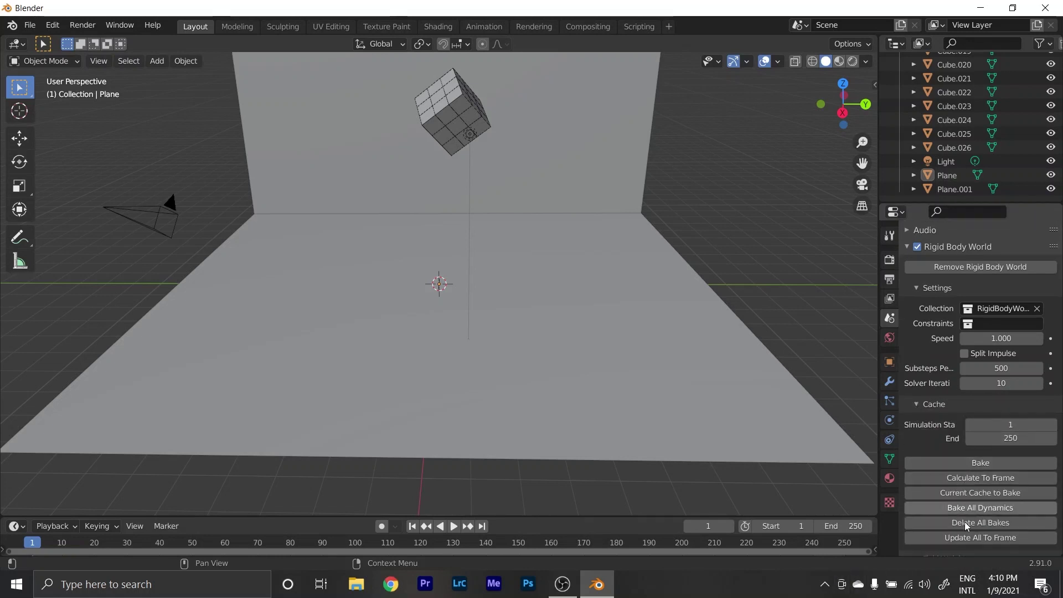
click(981, 467)
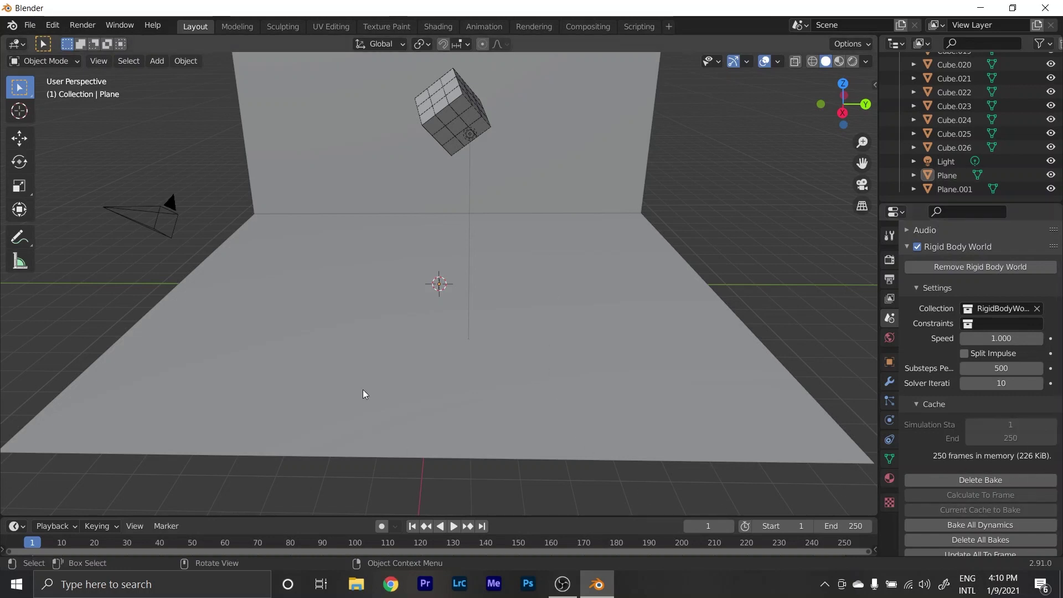
Orbit to view the camera and cubes, then play back the baked simulation.
scroll(461, 322, up, 2)
middle_drag(428, 287, 461, 251)
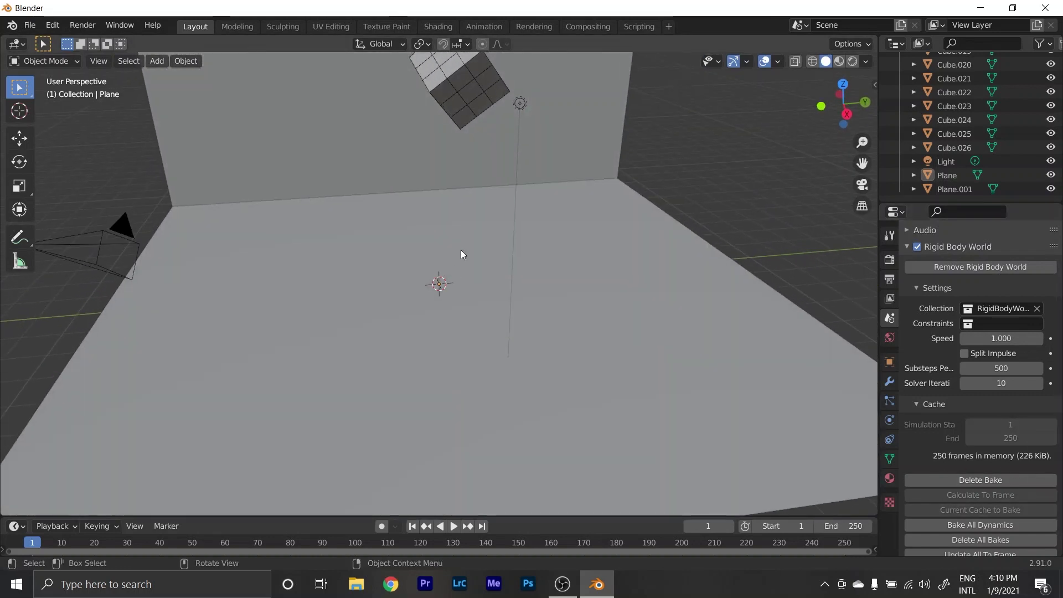
click(454, 527)
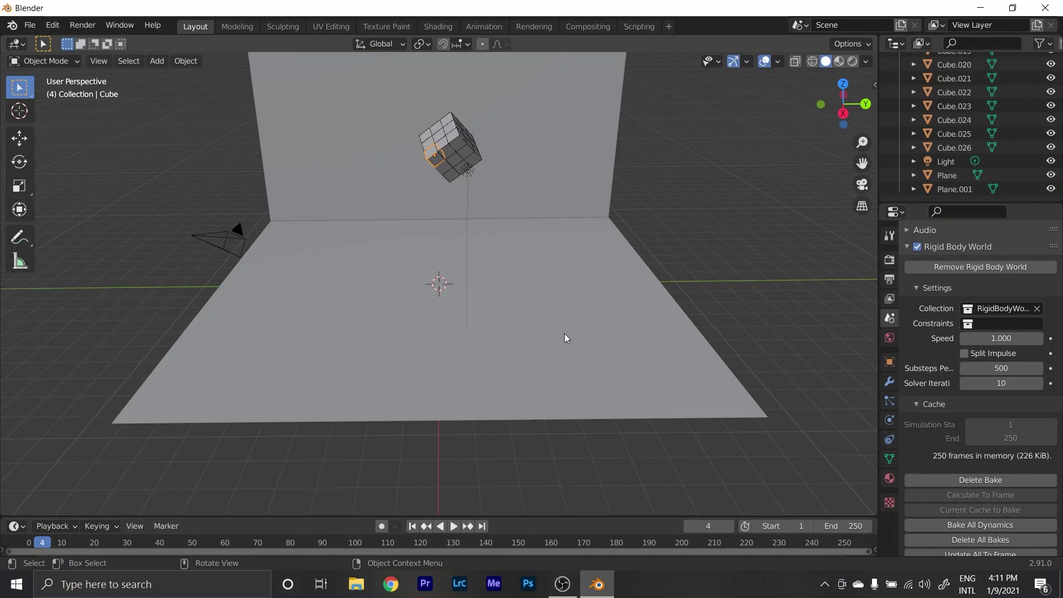
Switch the render engine to Cycles with GPU Compute as the device.
click(890, 260)
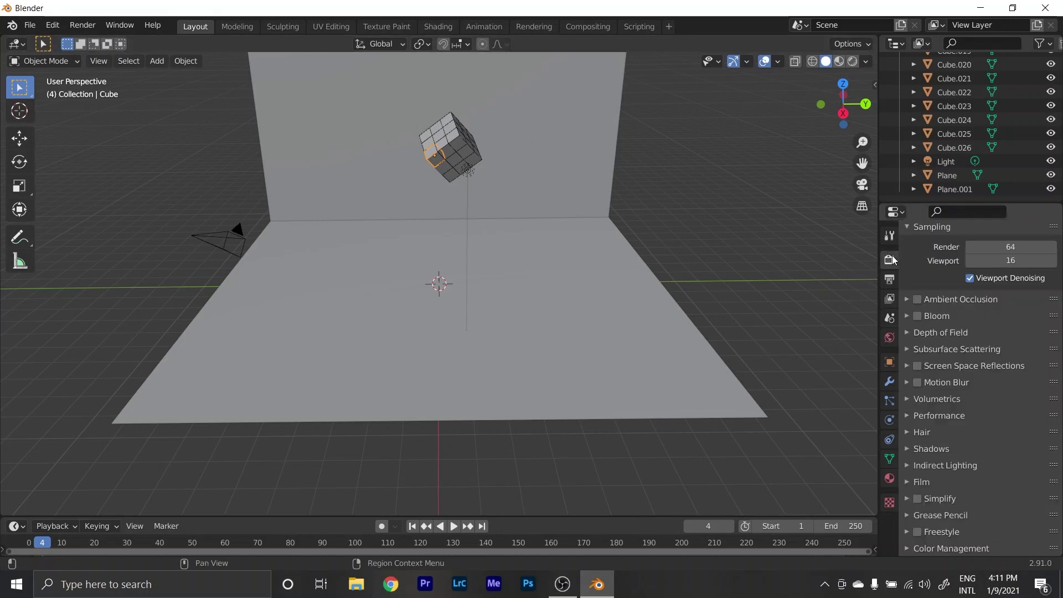
scroll(914, 266, up, 2)
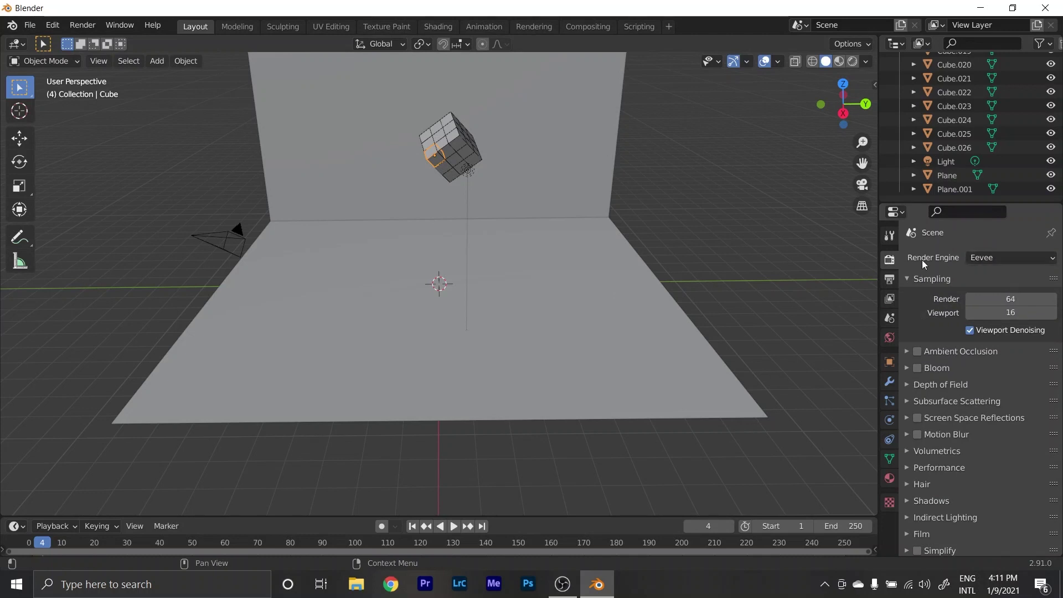
click(985, 258)
click(990, 300)
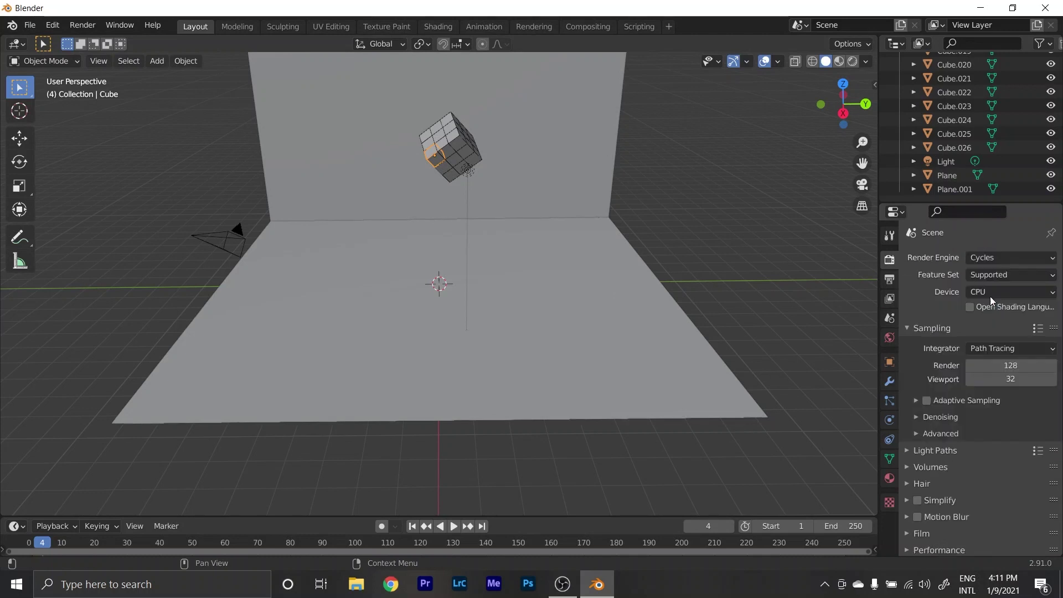
click(986, 294)
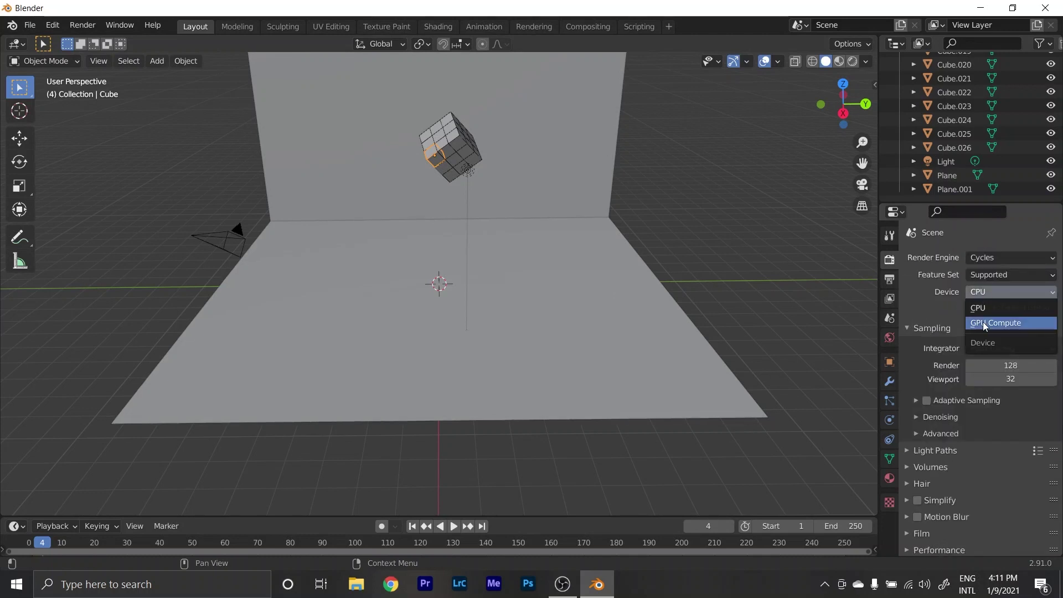
click(982, 321)
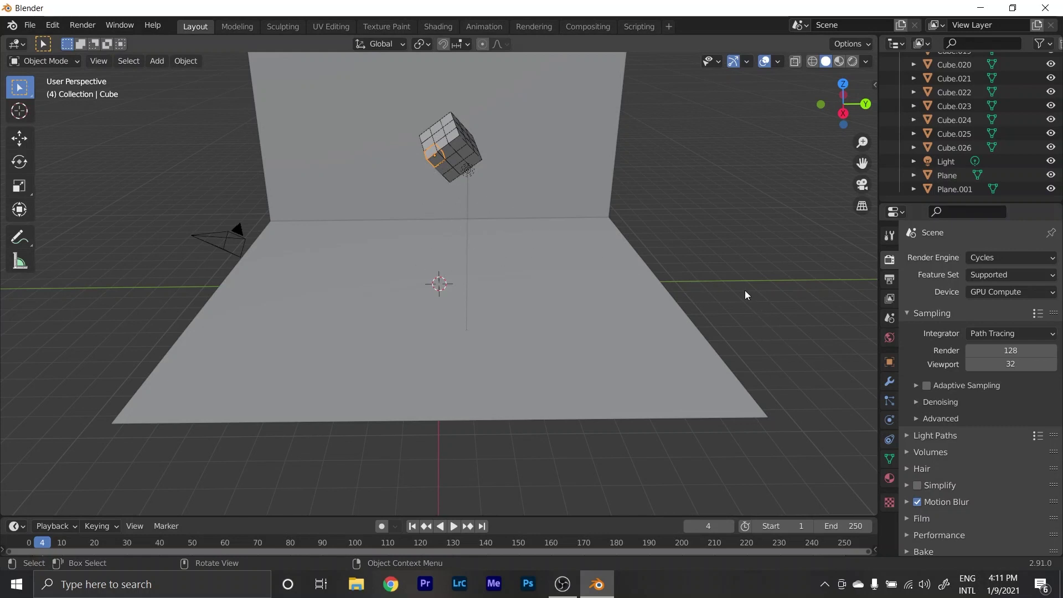
mouse_move(746, 290)
middle_down()
mouse_move(695, 293)
mouse_move(731, 288)
middle_up()
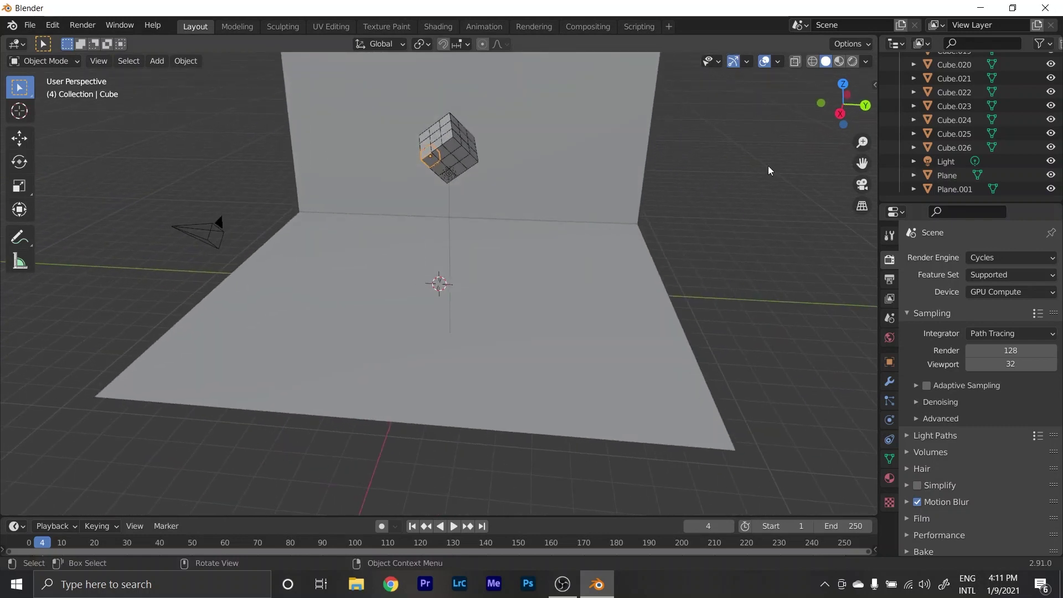
Switch the viewport to Rendered shading and orbit to a more frontal view.
click(853, 62)
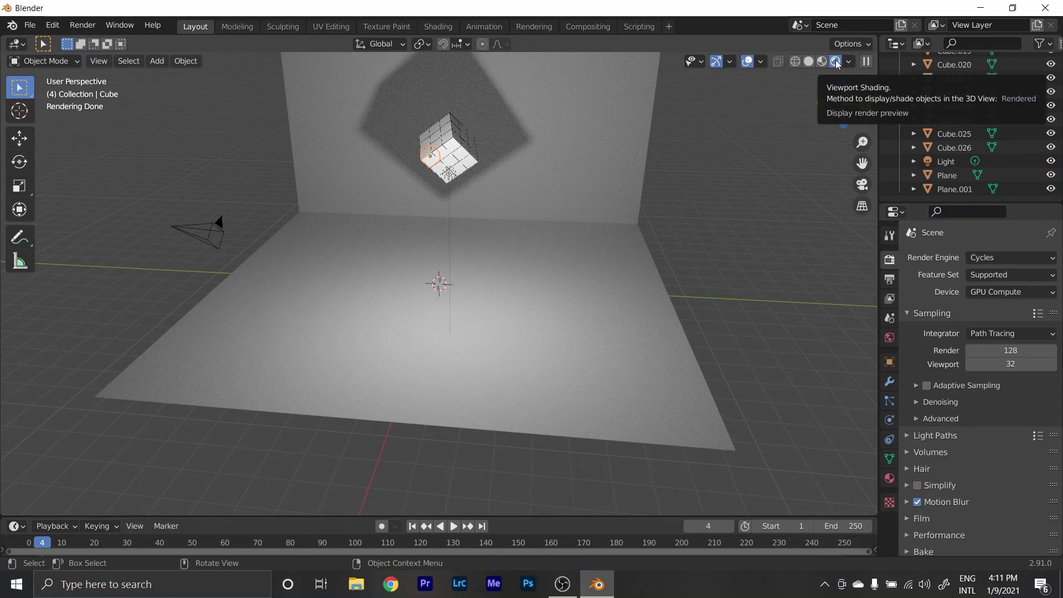
middle_drag(705, 175, 578, 176)
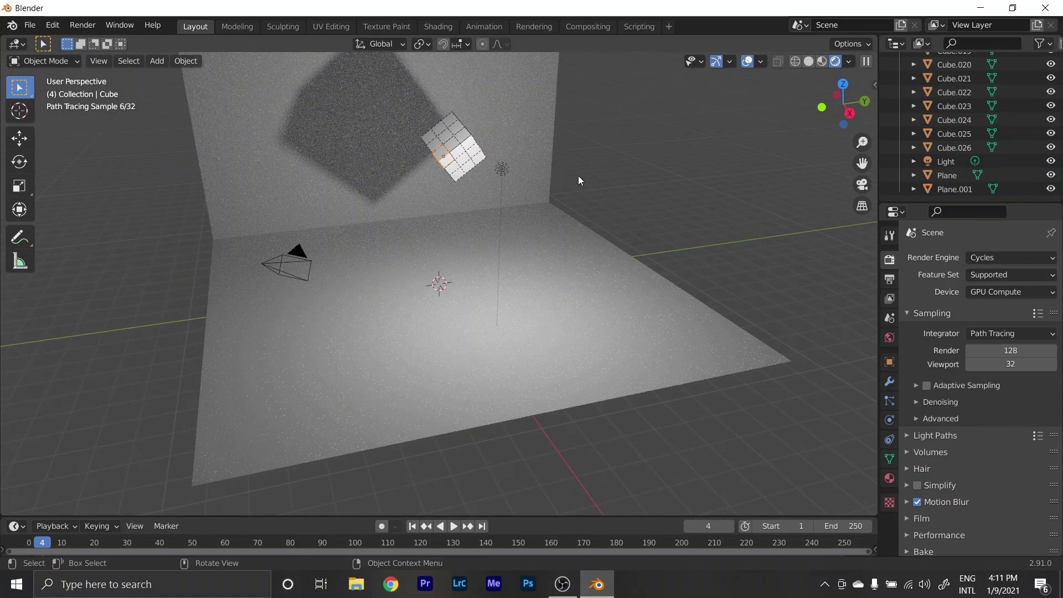
mouse_move(625, 203)
middle_down()
mouse_move(689, 189)
mouse_move(680, 190)
middle_up()
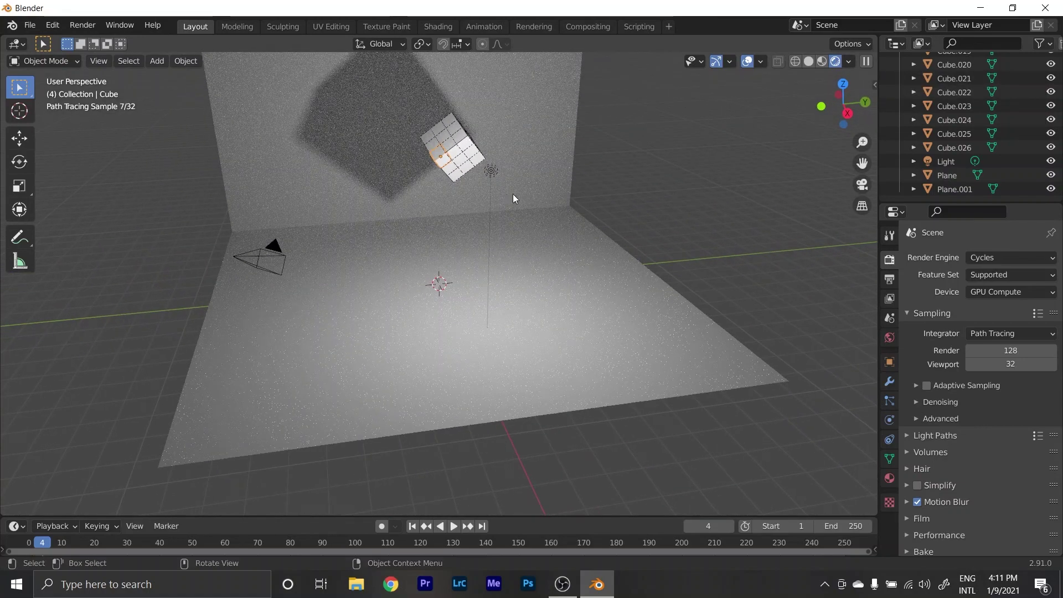
mouse_move(513, 194)
middle_down()
mouse_move(654, 202)
mouse_move(615, 198)
middle_up()
Select the light and move it up and away from the cubes along Y and X.
click(461, 183)
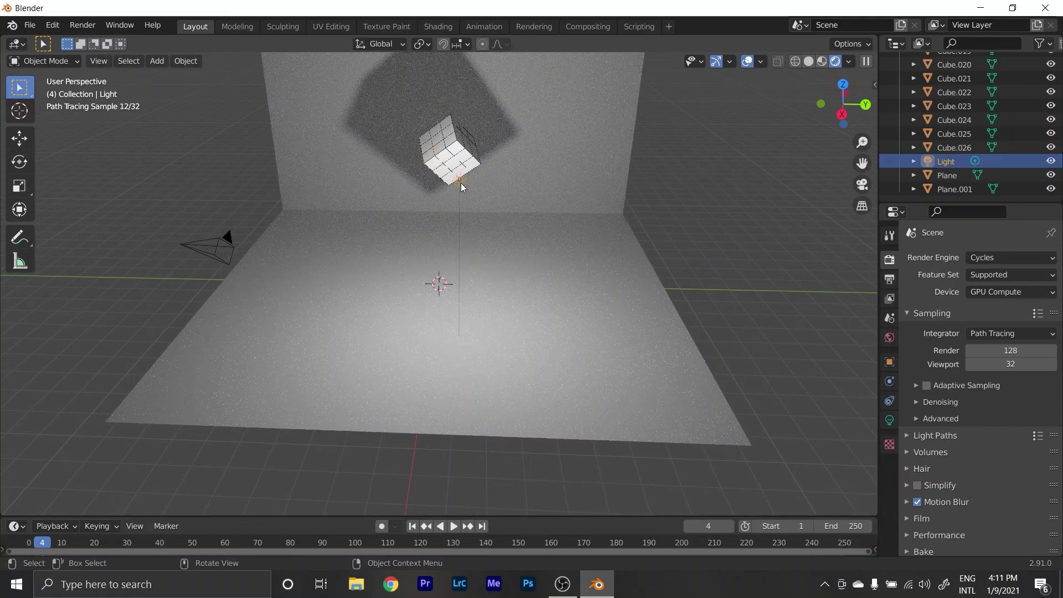
middle_drag(457, 184, 520, 192)
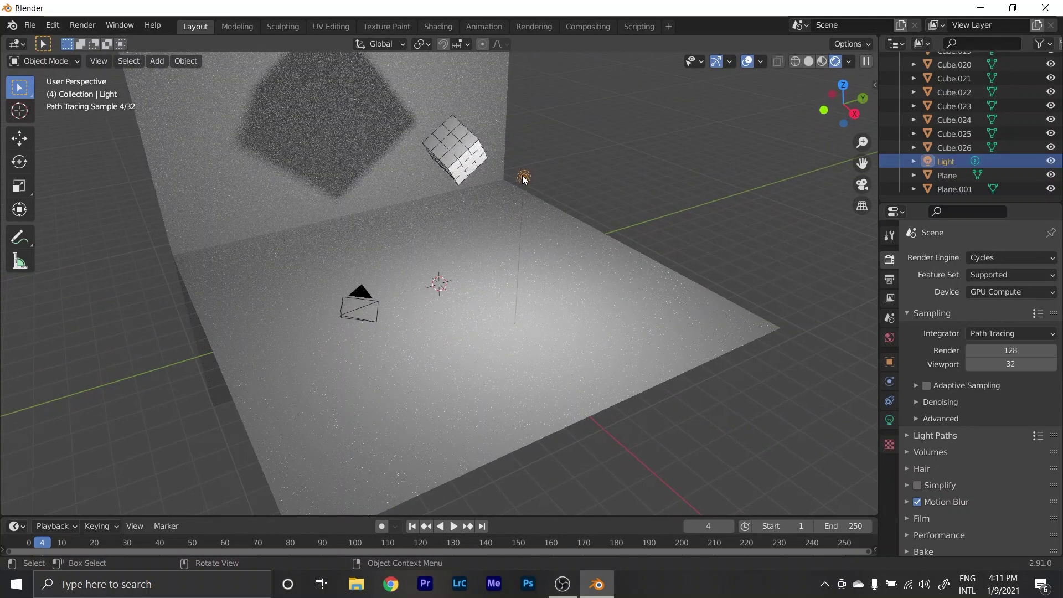
middle_drag(629, 185, 512, 213)
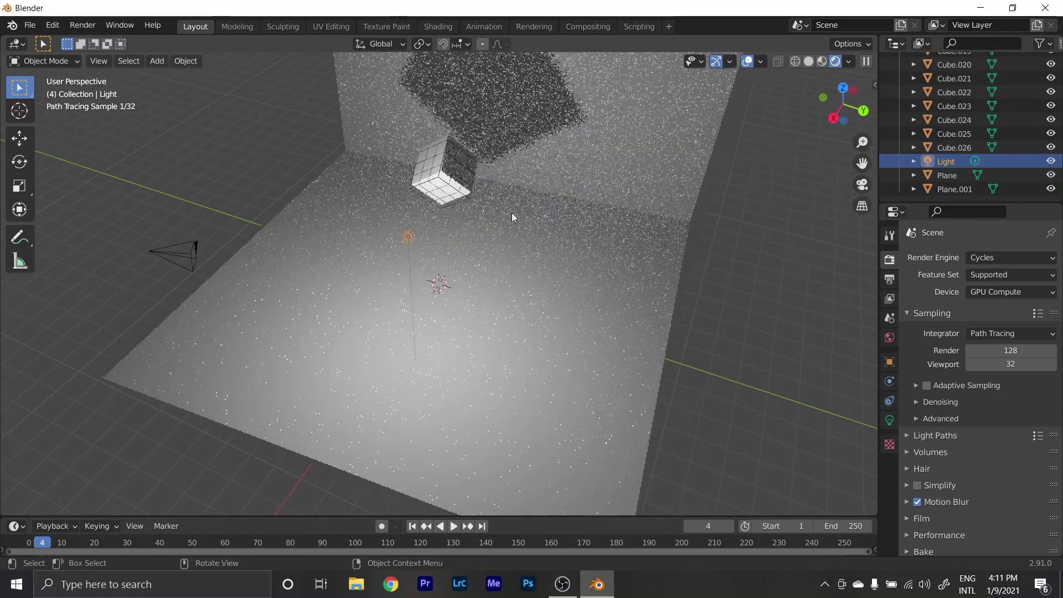
key(g)
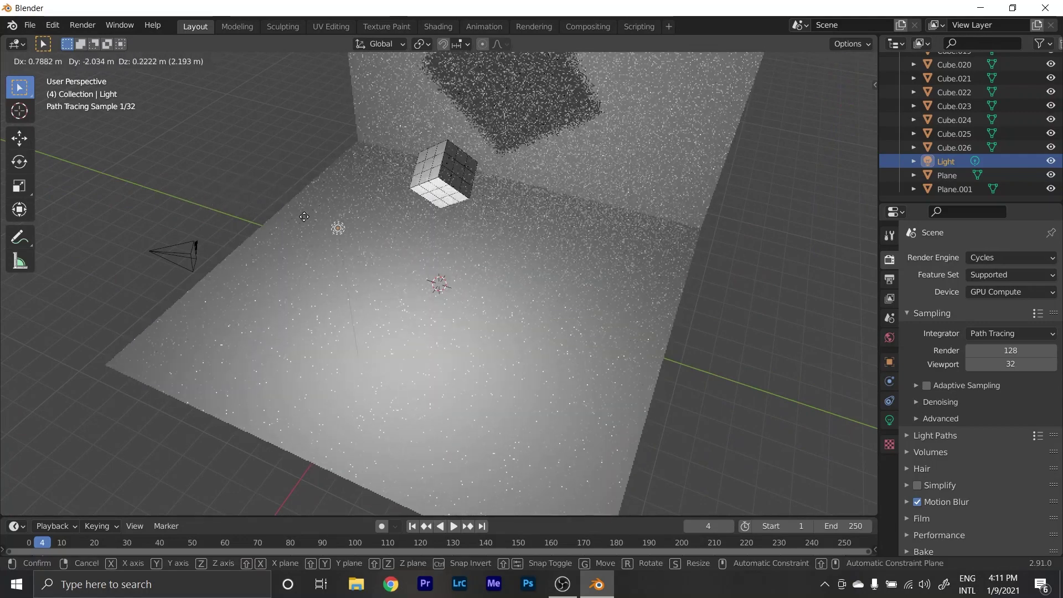
key(y)
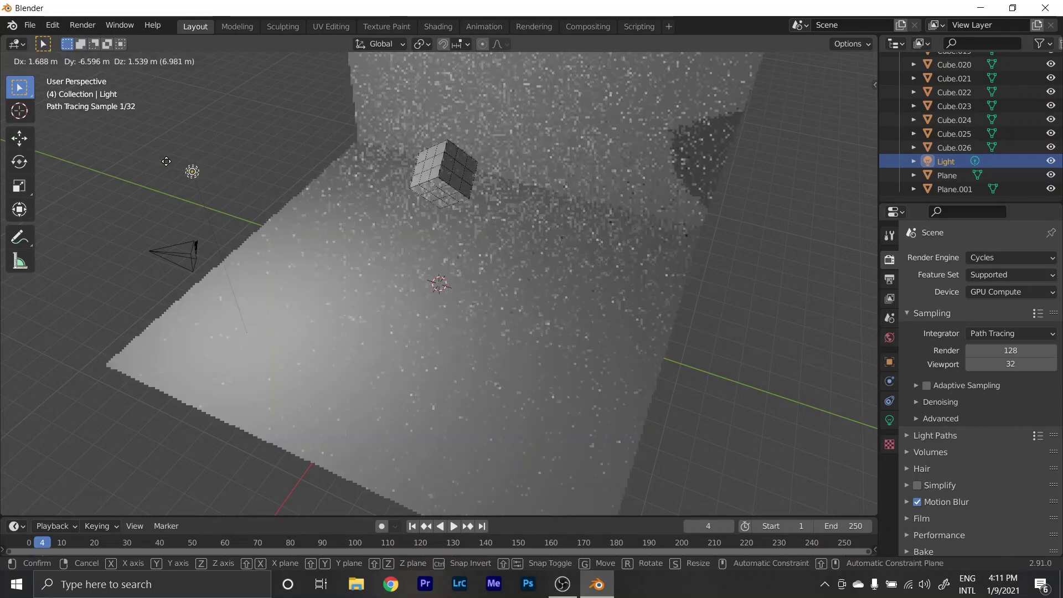
key(x)
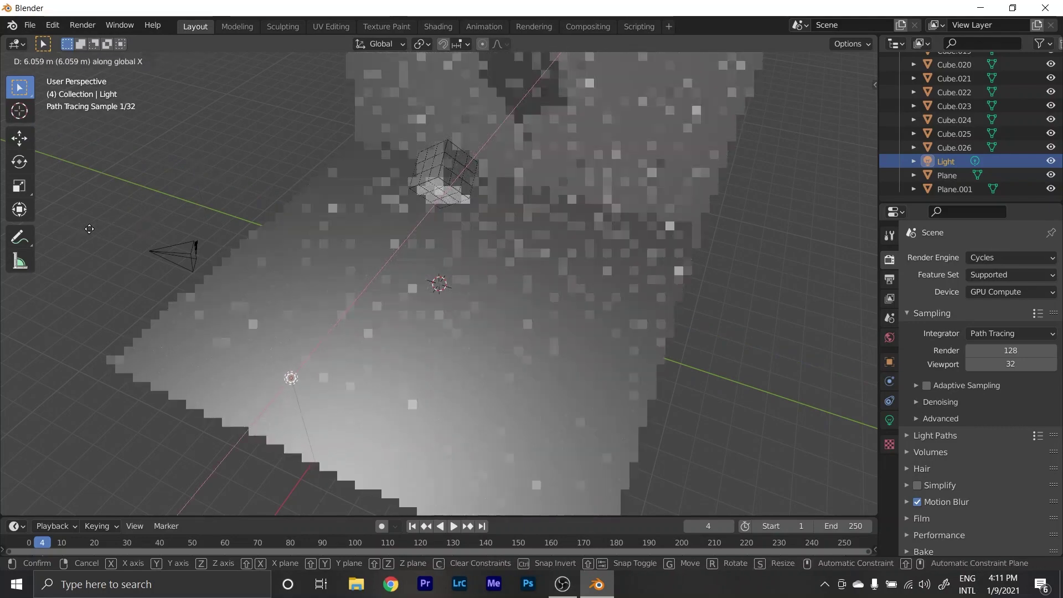
click(89, 232)
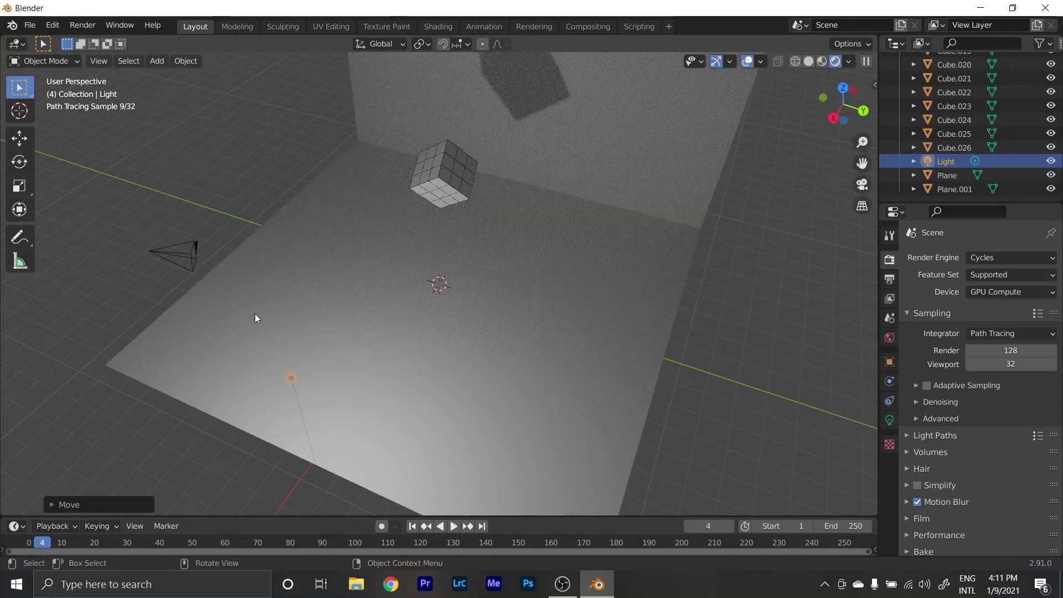
key(g)
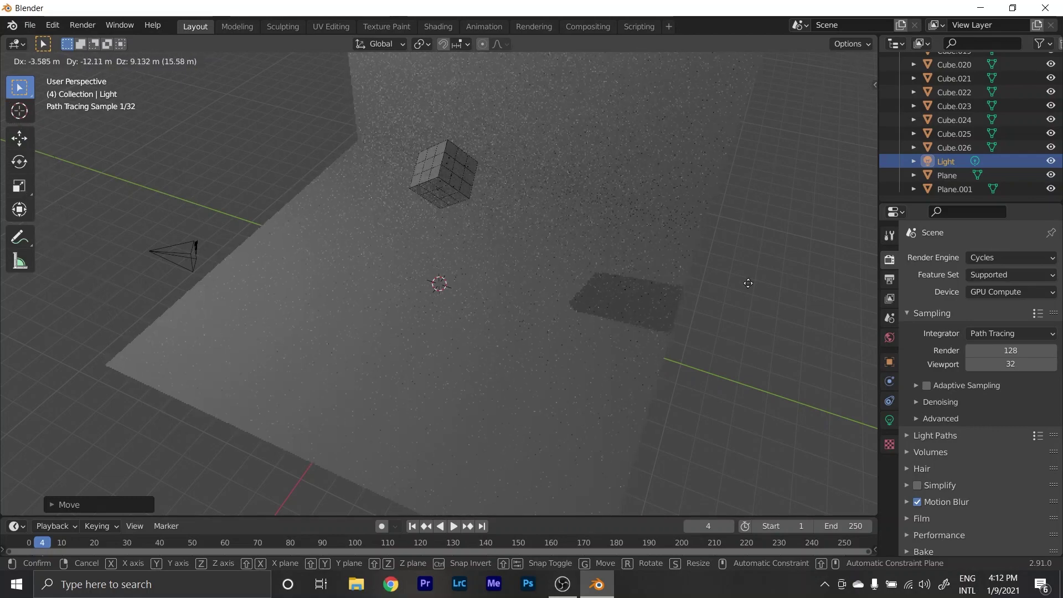
click(604, 307)
mouse_move(603, 307)
middle_down()
mouse_move(536, 293)
mouse_move(587, 234)
mouse_move(659, 217)
middle_up()
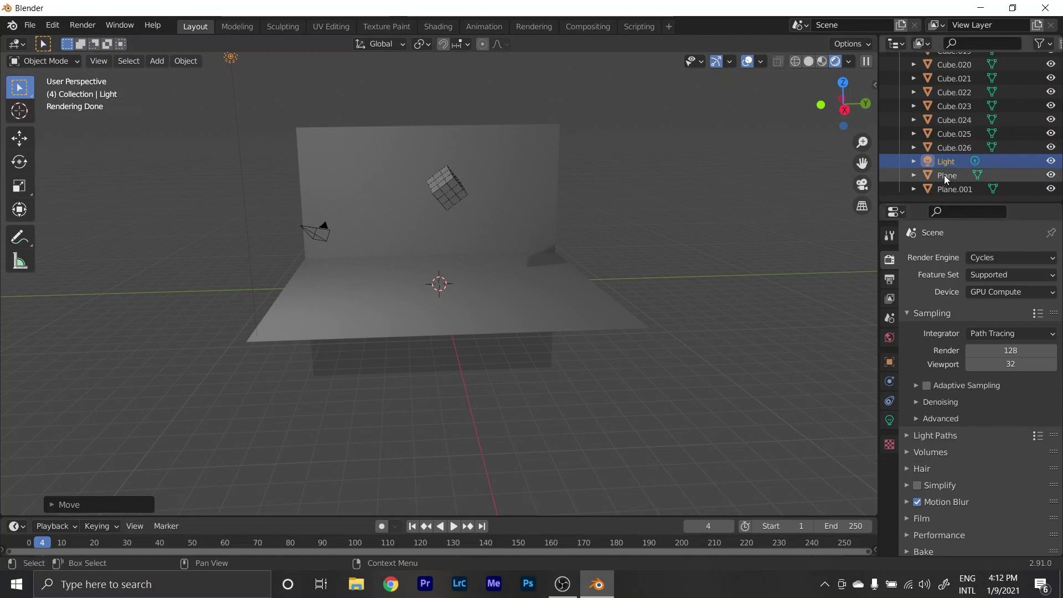
Turn the light into a Sun and tilt it to shine diagonally onto the backdrop.
click(890, 421)
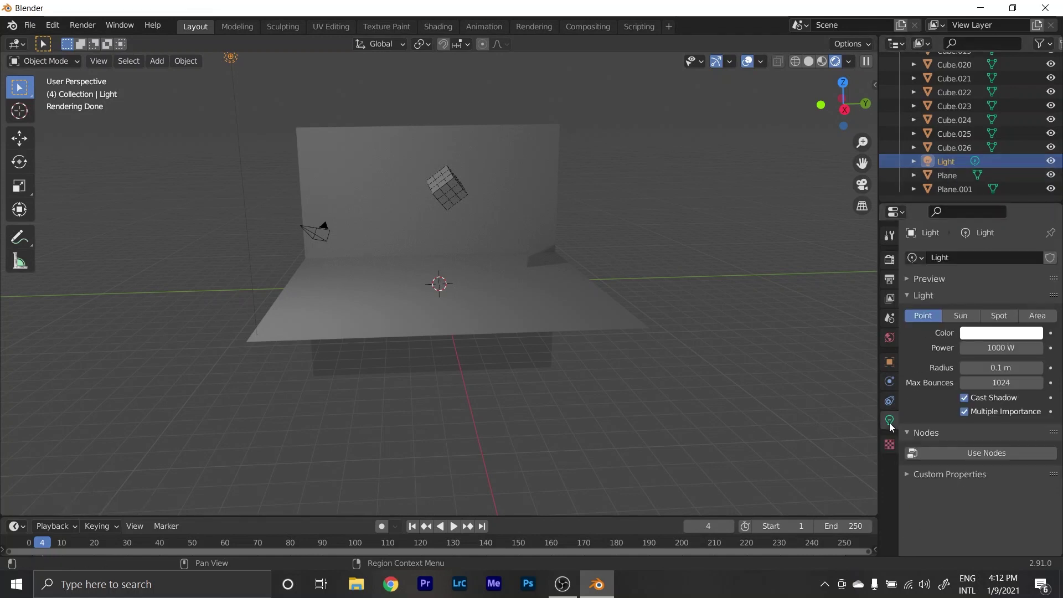
click(964, 315)
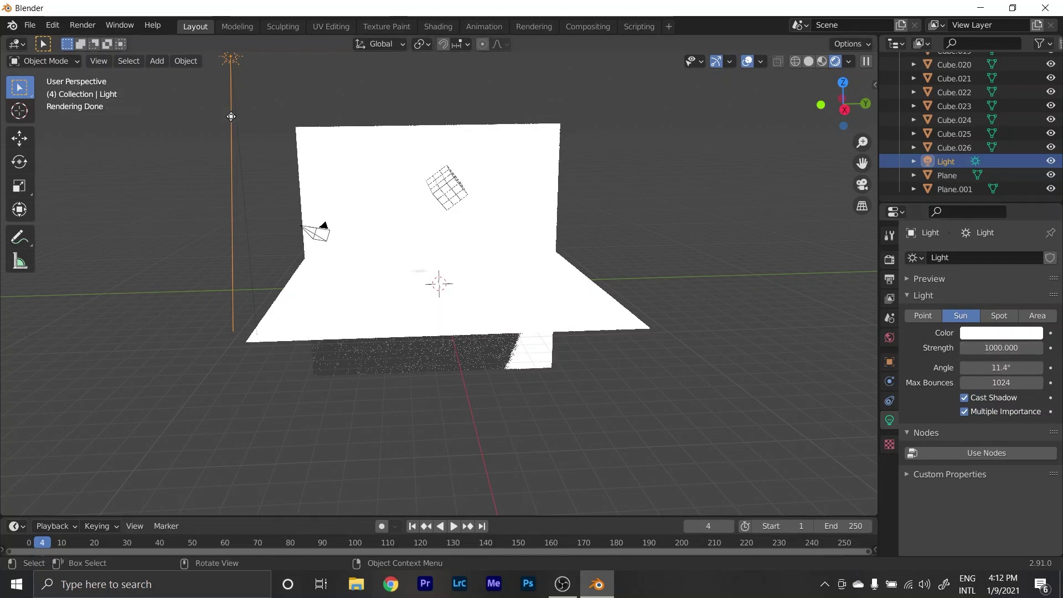
drag(231, 117, 440, 284)
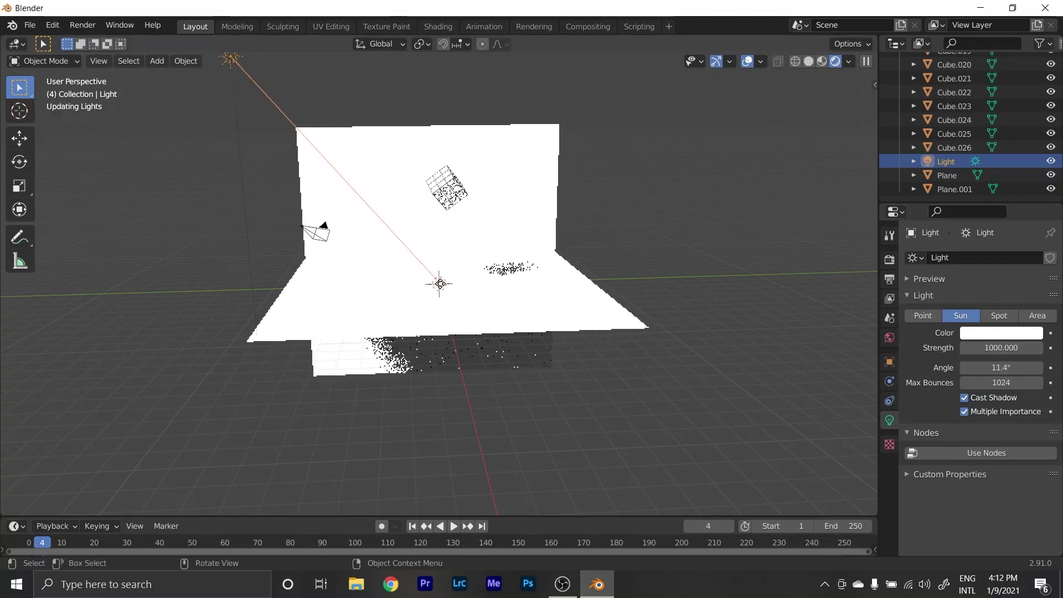
key(Escape)
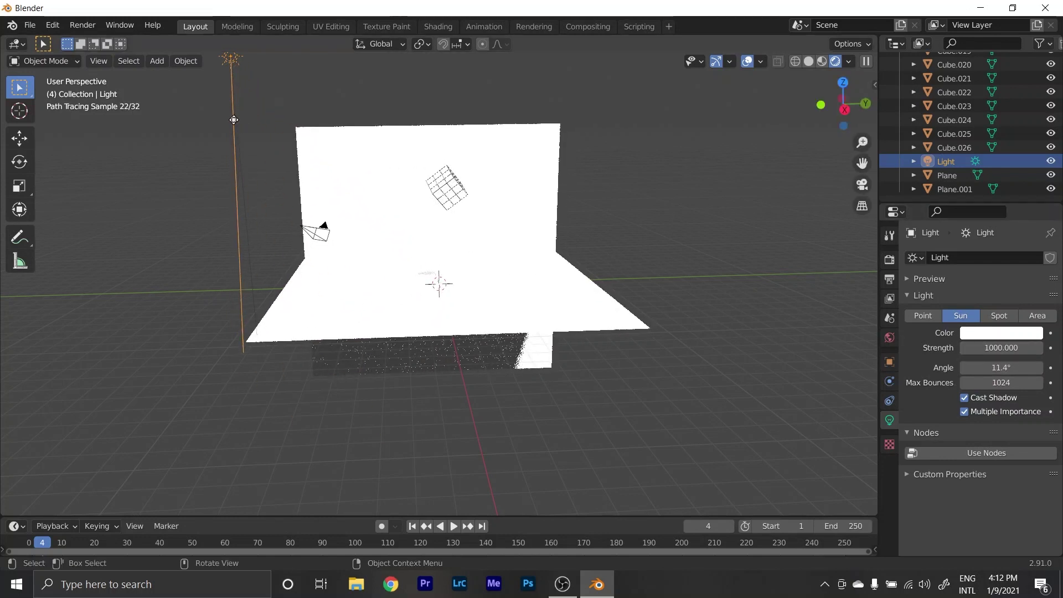
drag(234, 120, 440, 283)
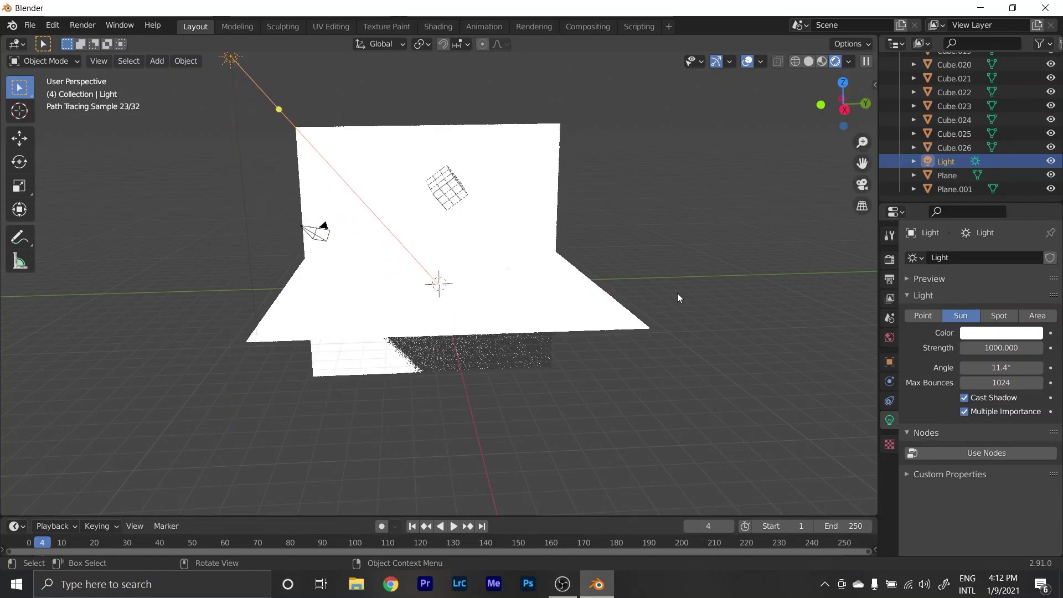
mouse_move(615, 257)
middle_down()
mouse_move(591, 272)
mouse_move(637, 299)
middle_up()
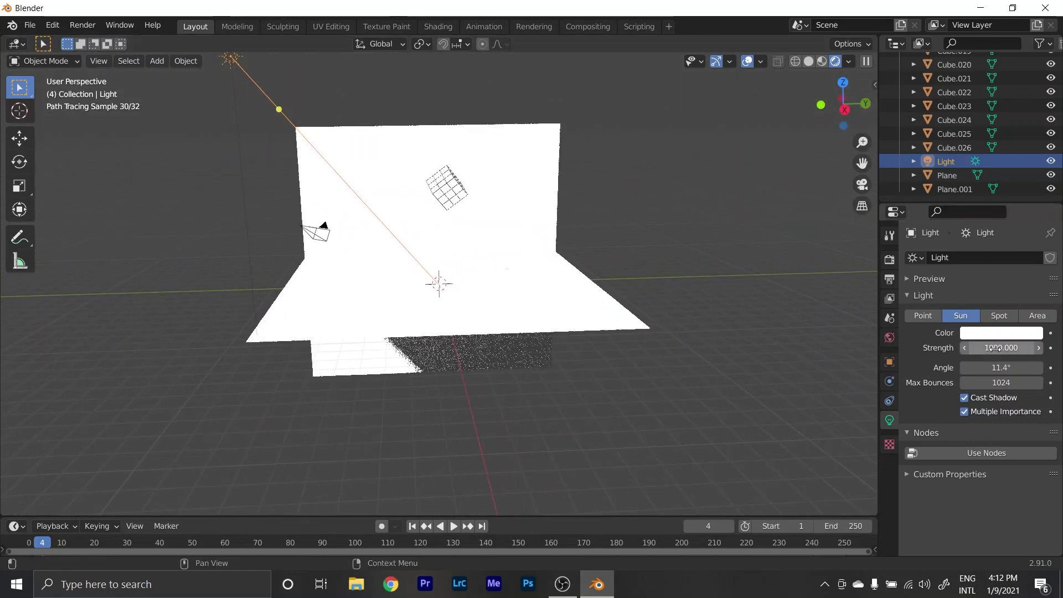
Lower the sun's Strength to 1 so the backdrop renders grey, then select the cube.
click(995, 348)
text(100.000)
key(Return)
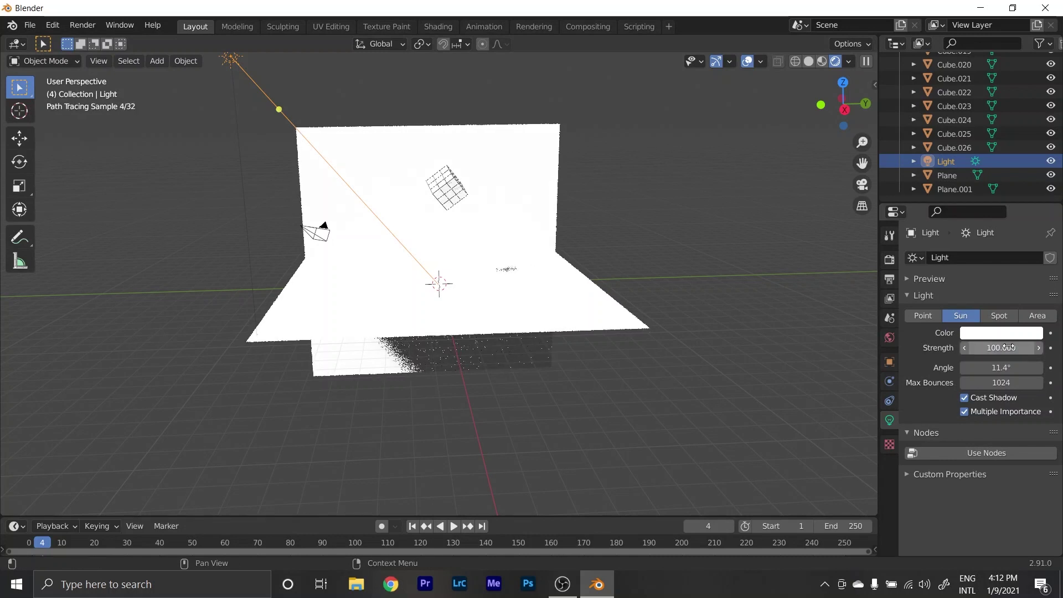
scroll(570, 260, up, 3)
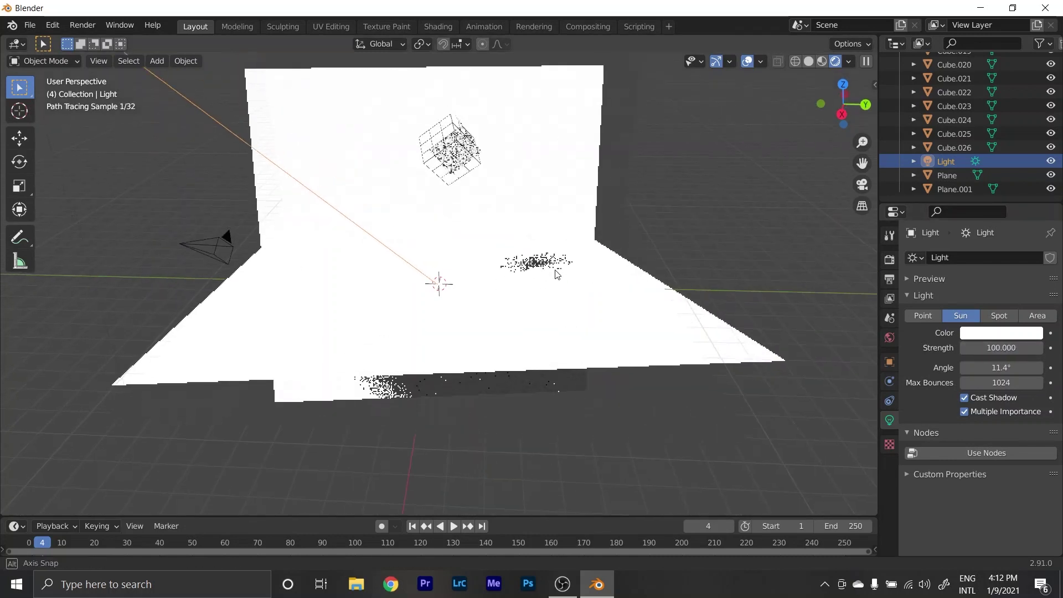
middle_drag(556, 268, 664, 277)
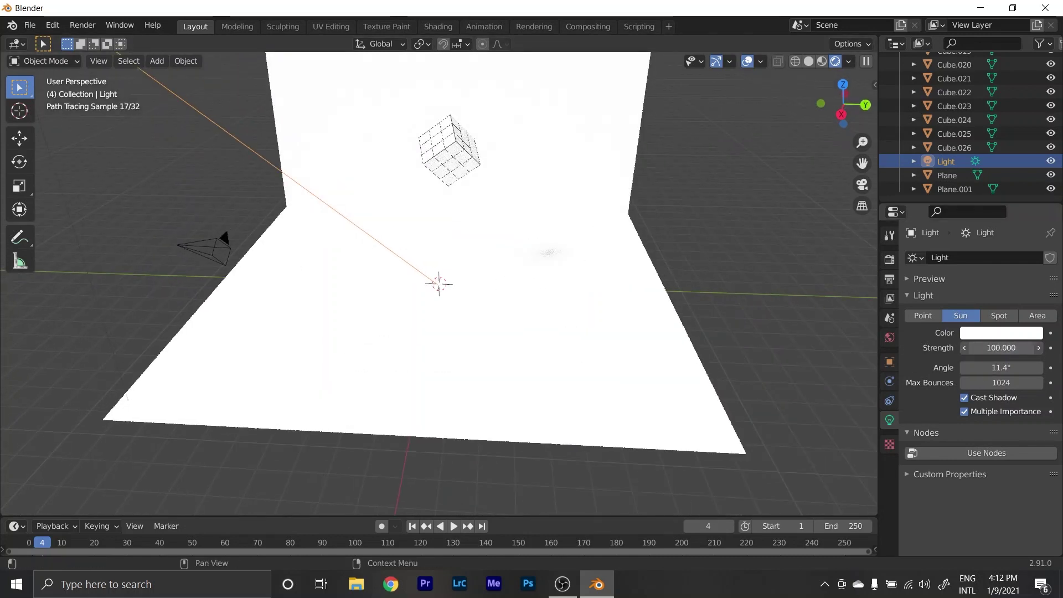
drag(1000, 348, 994, 349)
click(997, 349)
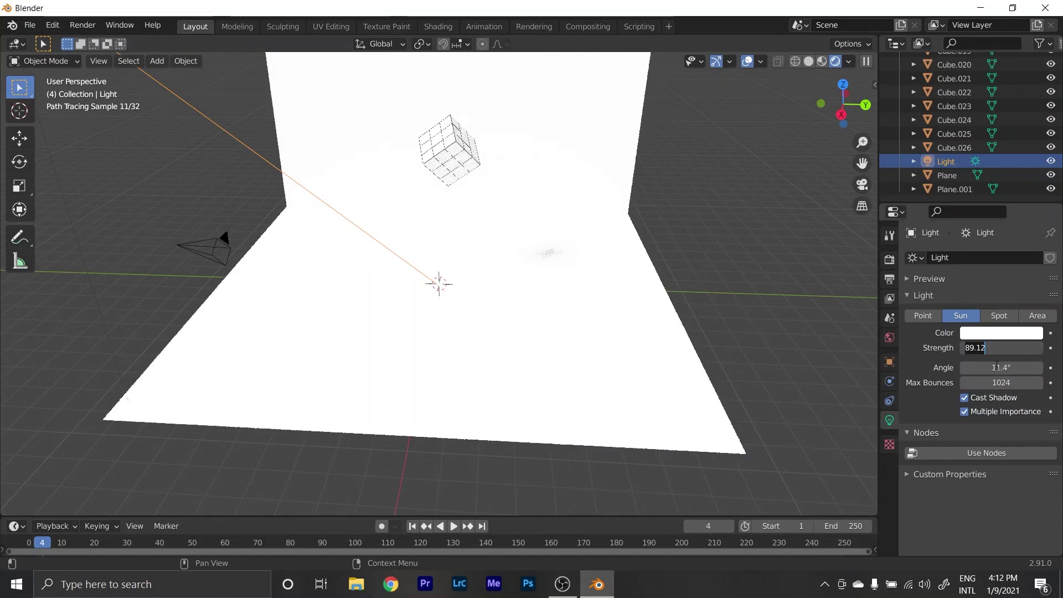
text(1)
key(Return)
middle_drag(451, 291, 457, 279)
click(442, 169)
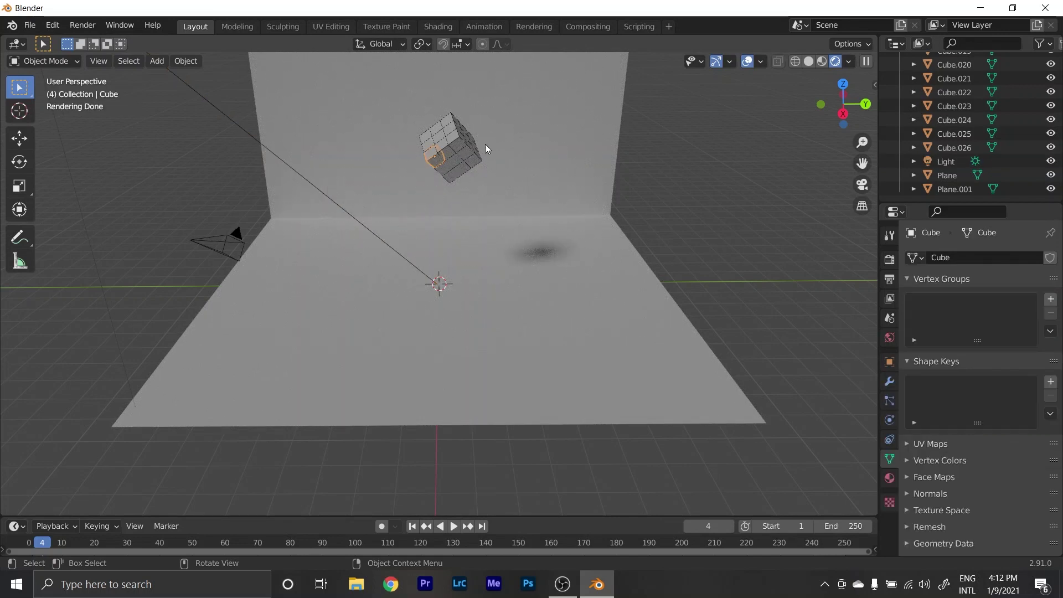
Change the cube material's surface to Diffuse BSDF with a pink colour.
click(889, 479)
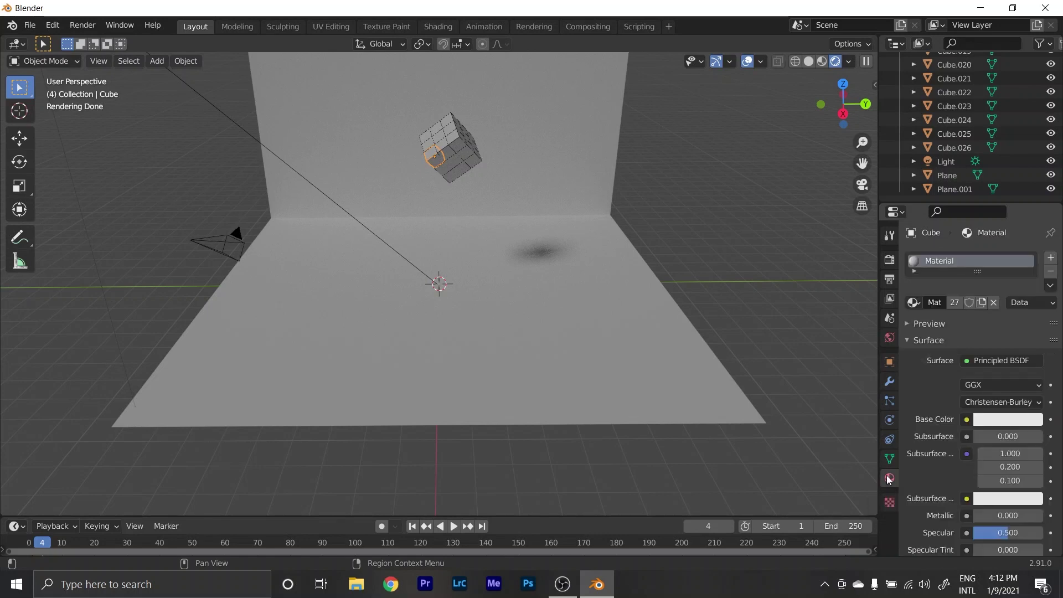
scroll(928, 371, down, 1)
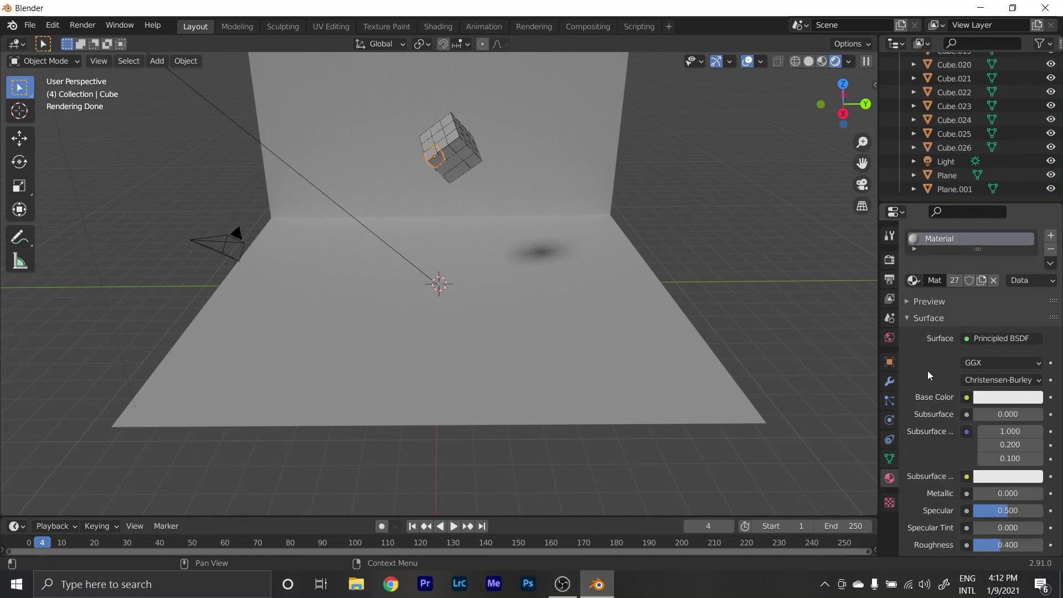
click(989, 338)
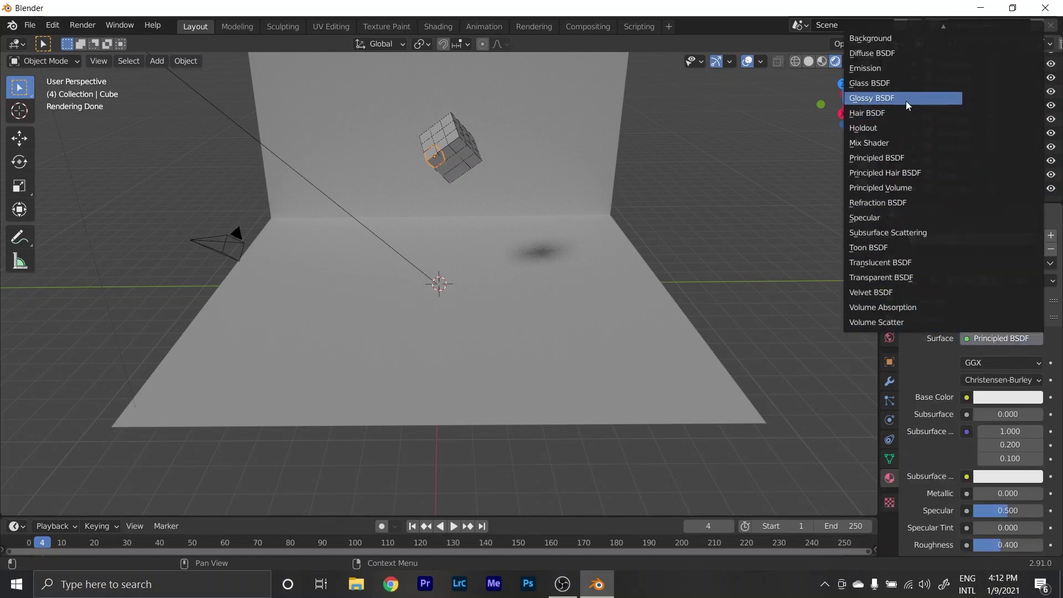
click(883, 54)
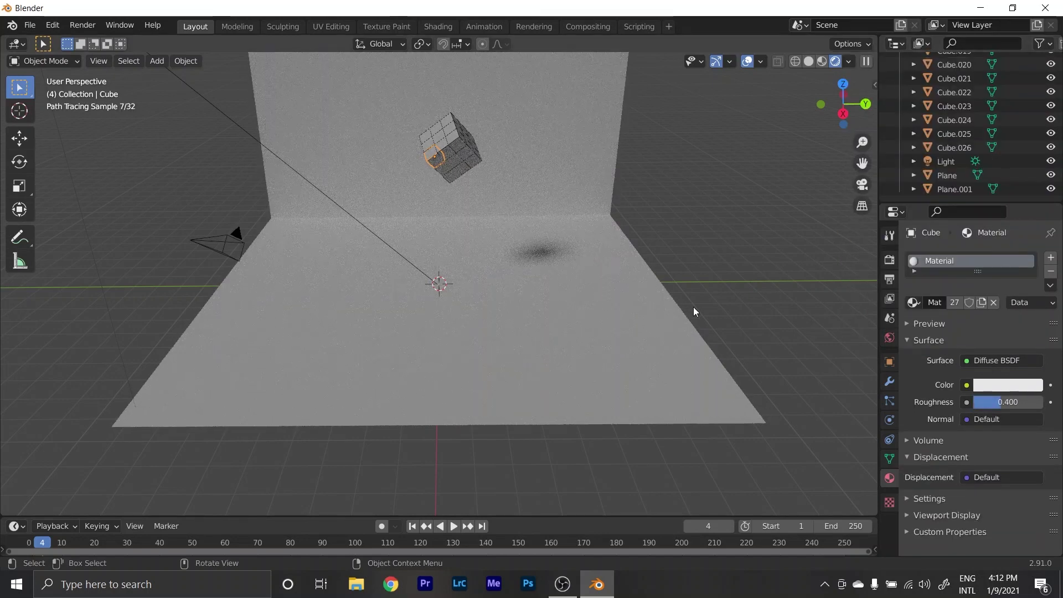
click(1009, 386)
click(939, 221)
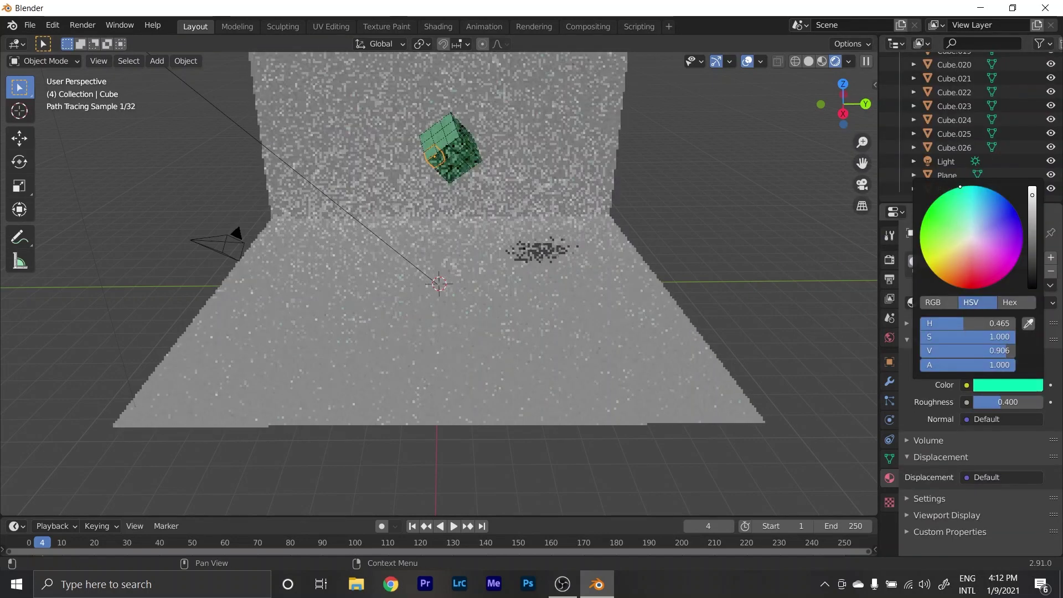
click(969, 228)
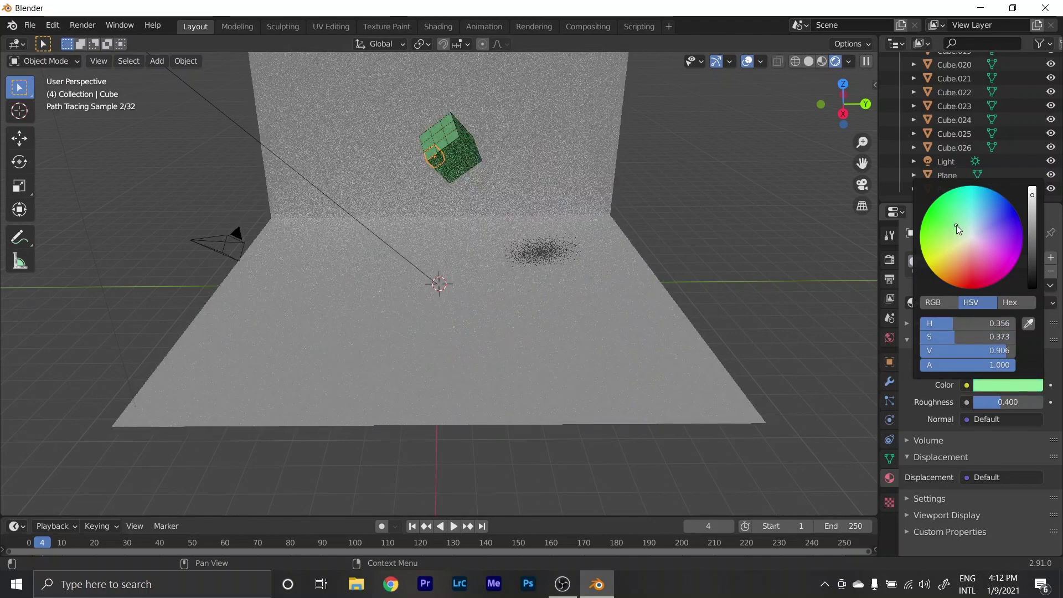
click(981, 209)
click(986, 253)
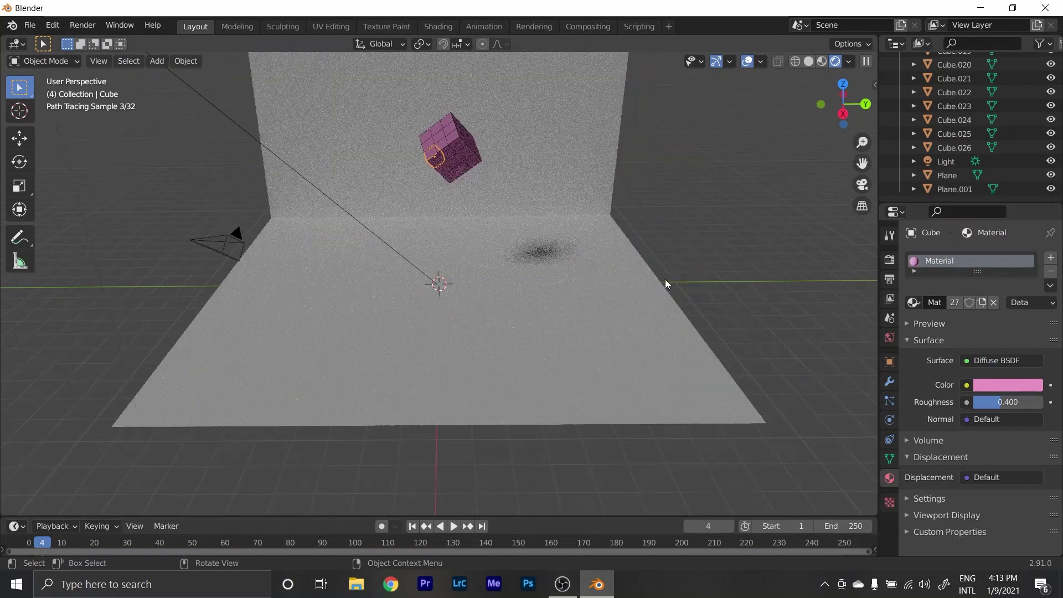
click(889, 338)
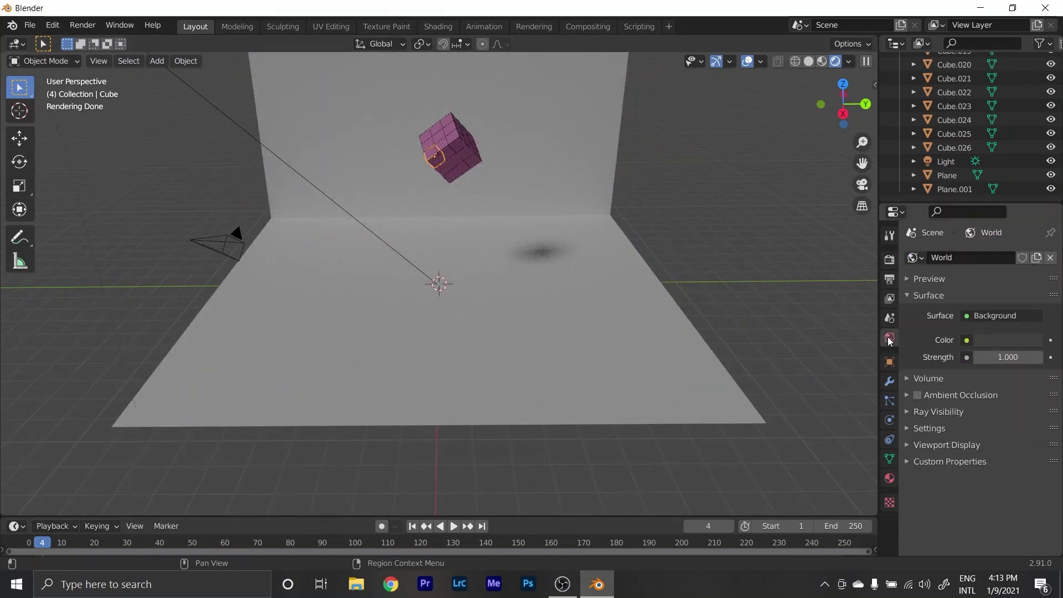
Brighten the World background colour to grey value 0.561, then scrub the timeline to frame 109.
click(989, 340)
drag(1033, 224, 1033, 186)
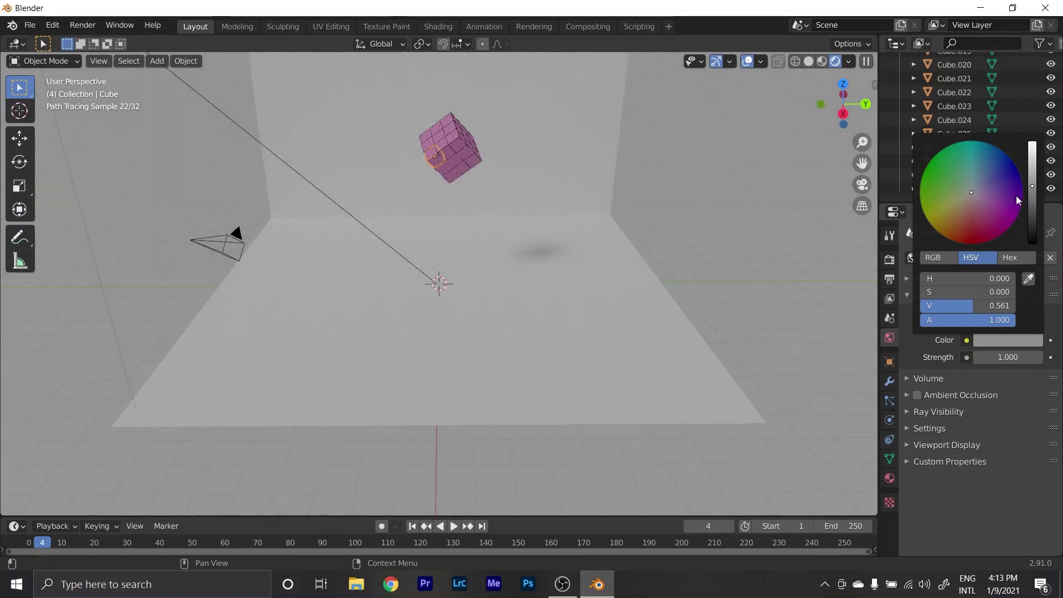
scroll(689, 207, up, 2)
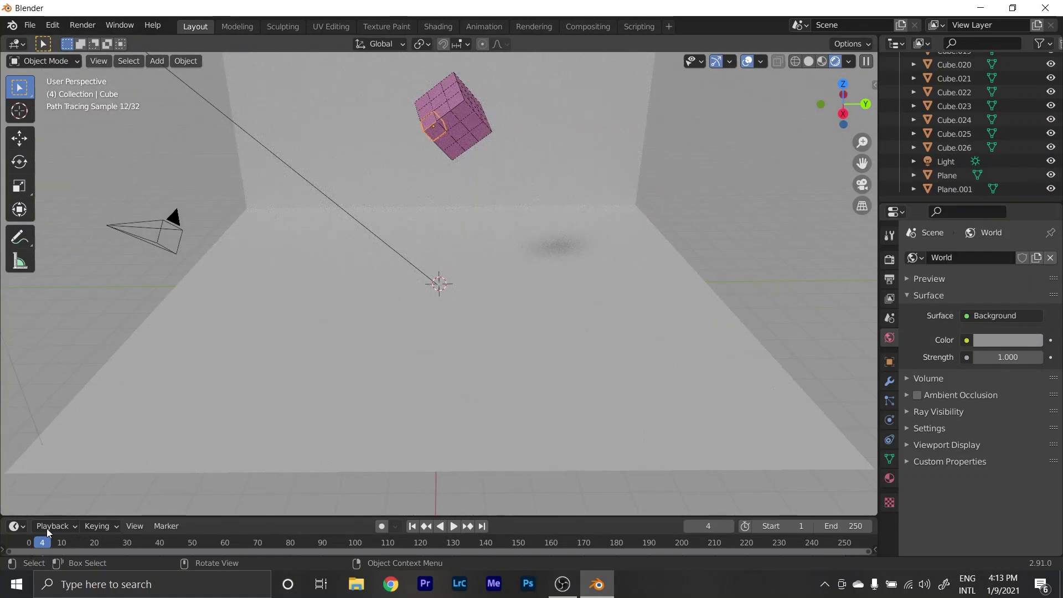
drag(49, 545, 385, 543)
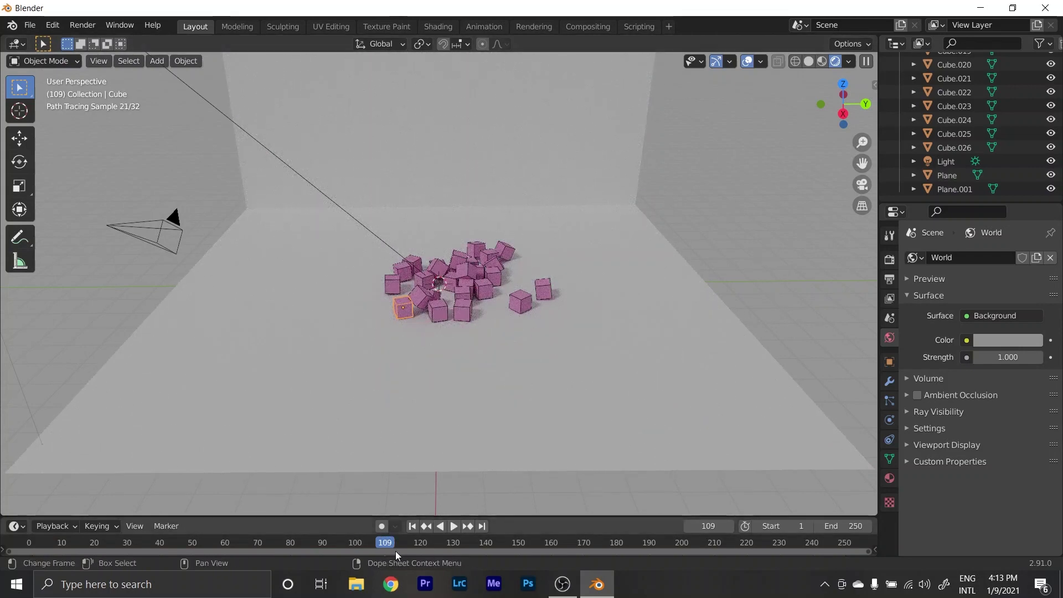
Scrub to frame 175, hide viewport overlays, zoom in, and select the Light object.
drag(387, 543, 600, 542)
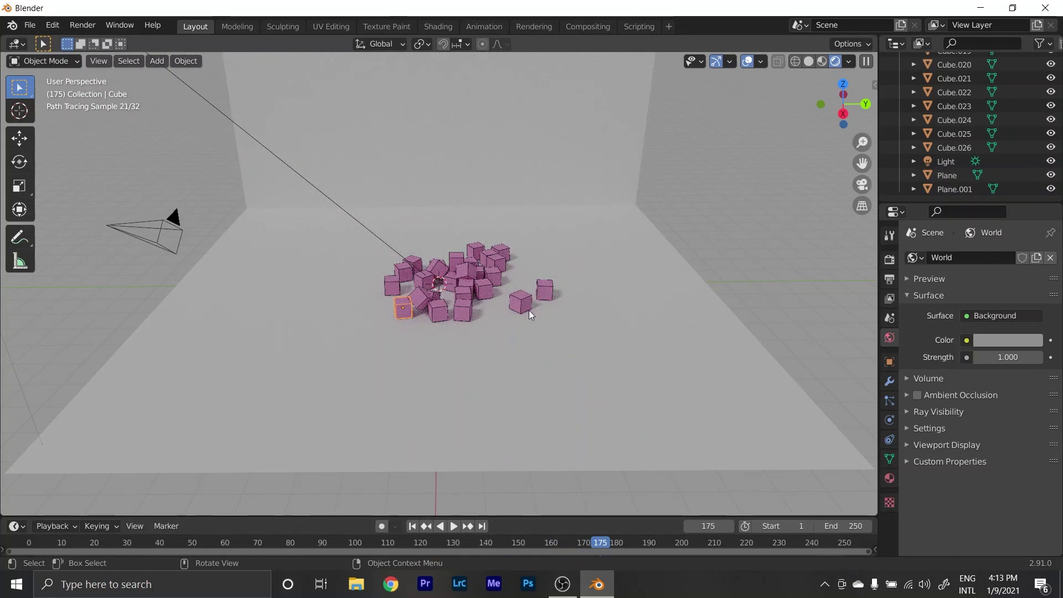
click(749, 62)
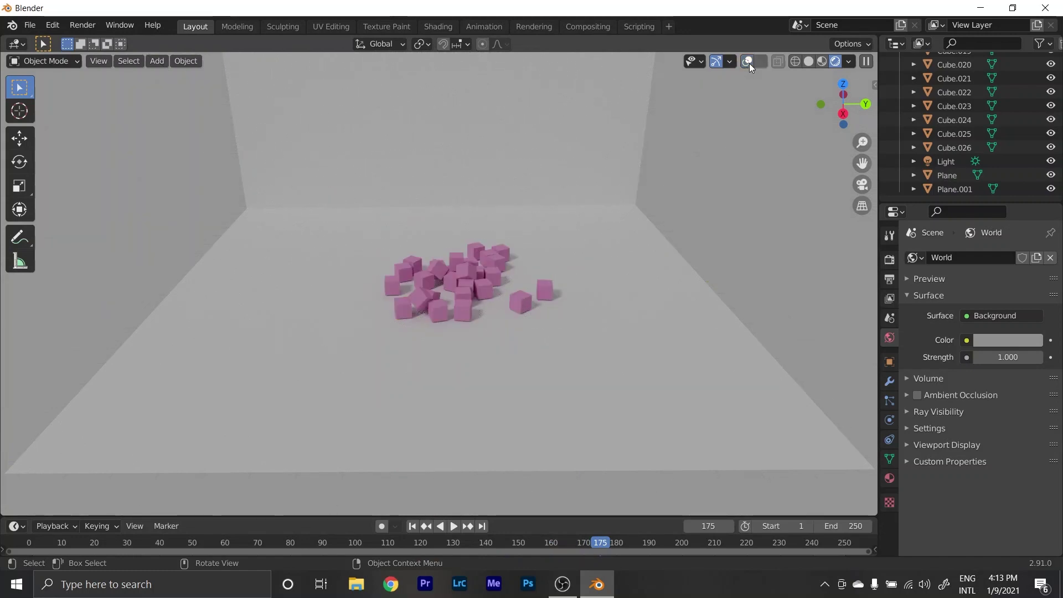
scroll(511, 327, up, 2)
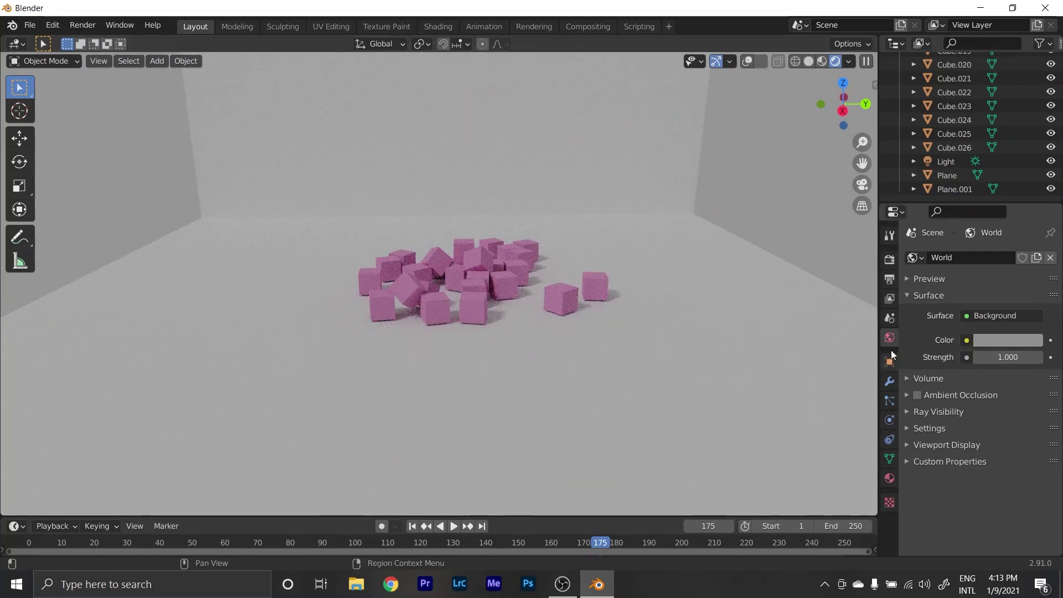
click(947, 162)
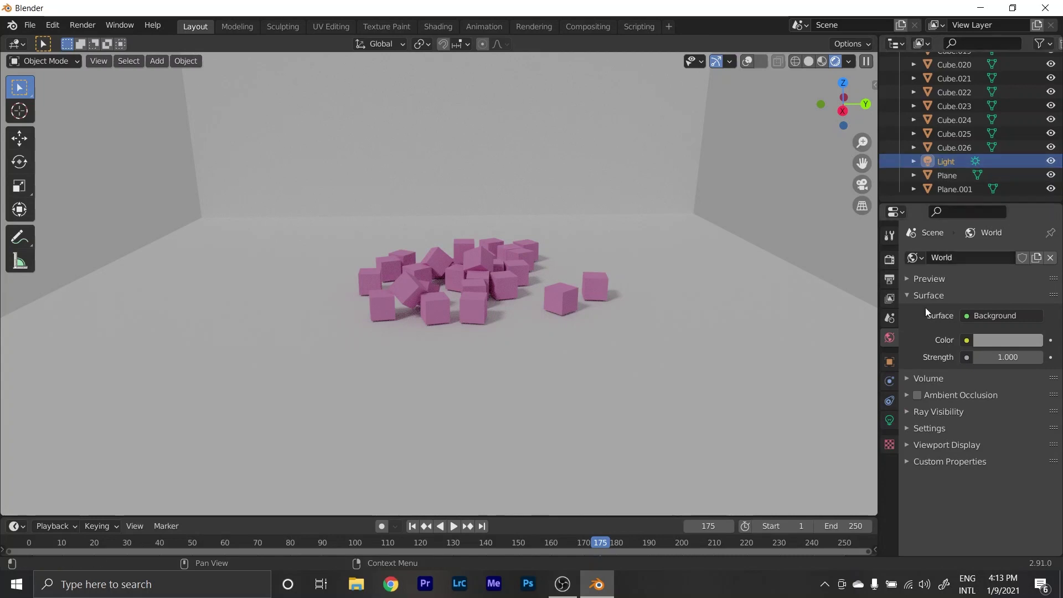
Raise the sun light's strength to 1.630.
click(890, 419)
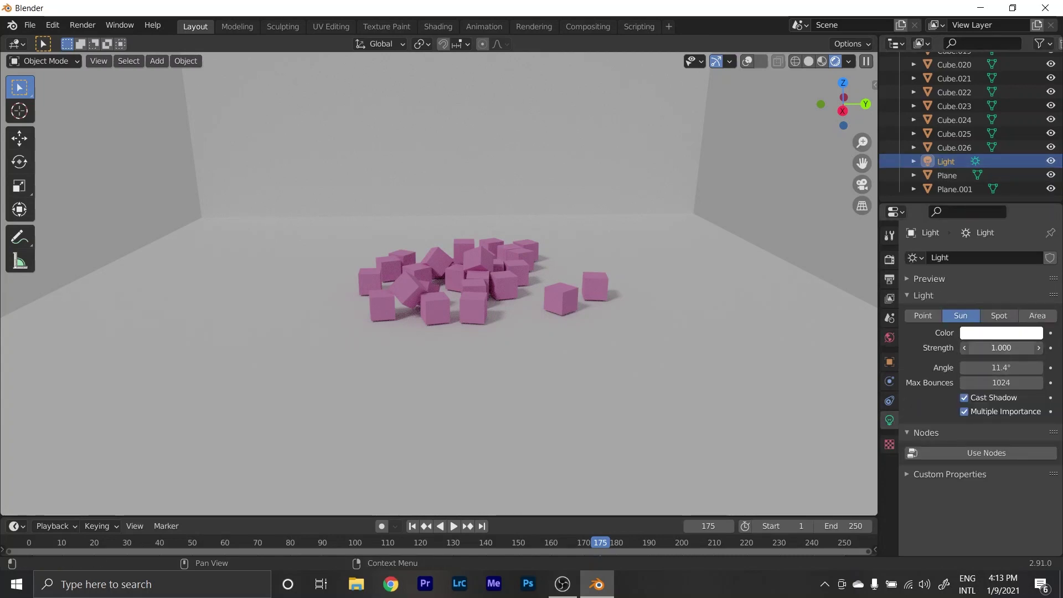
click(1039, 348)
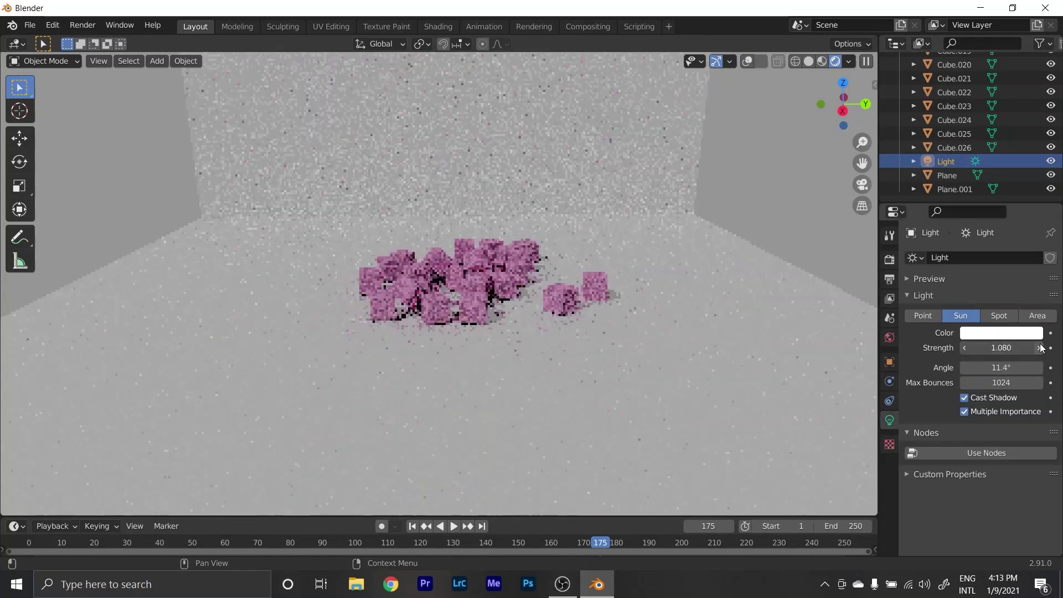
drag(1041, 348, 1041, 348)
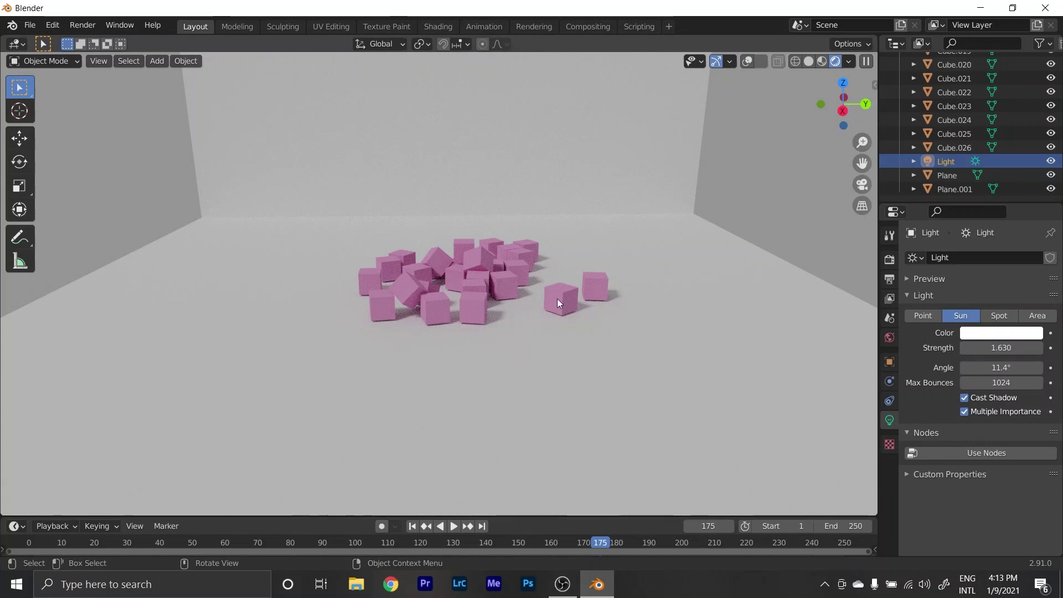
Turn viewport overlays back on around the cube pile and deselect the light.
middle_drag(529, 300, 530, 292)
scroll(530, 291, down, 3)
scroll(533, 301, down, 3)
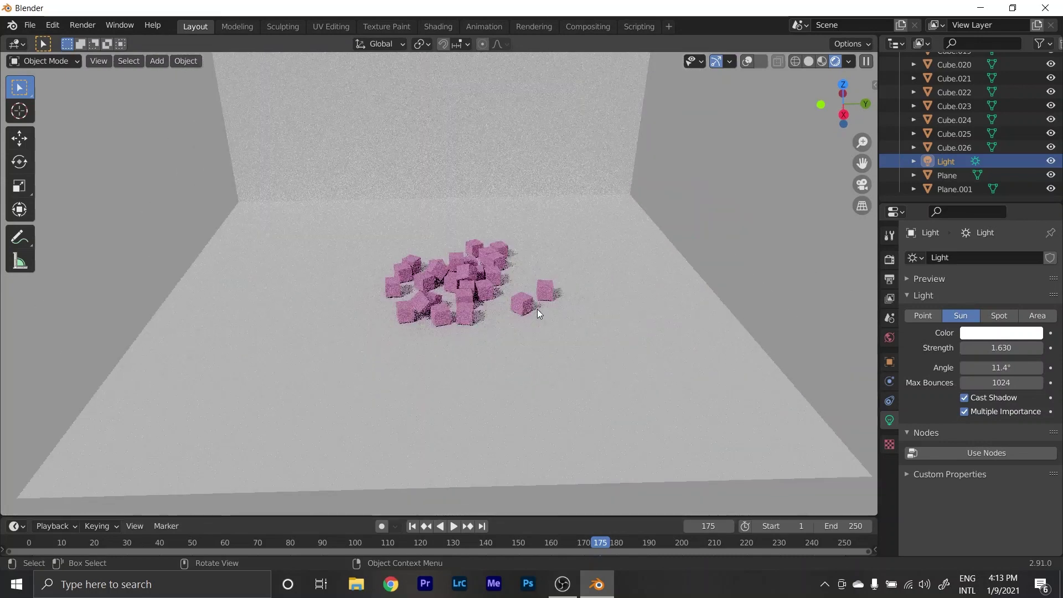
click(747, 62)
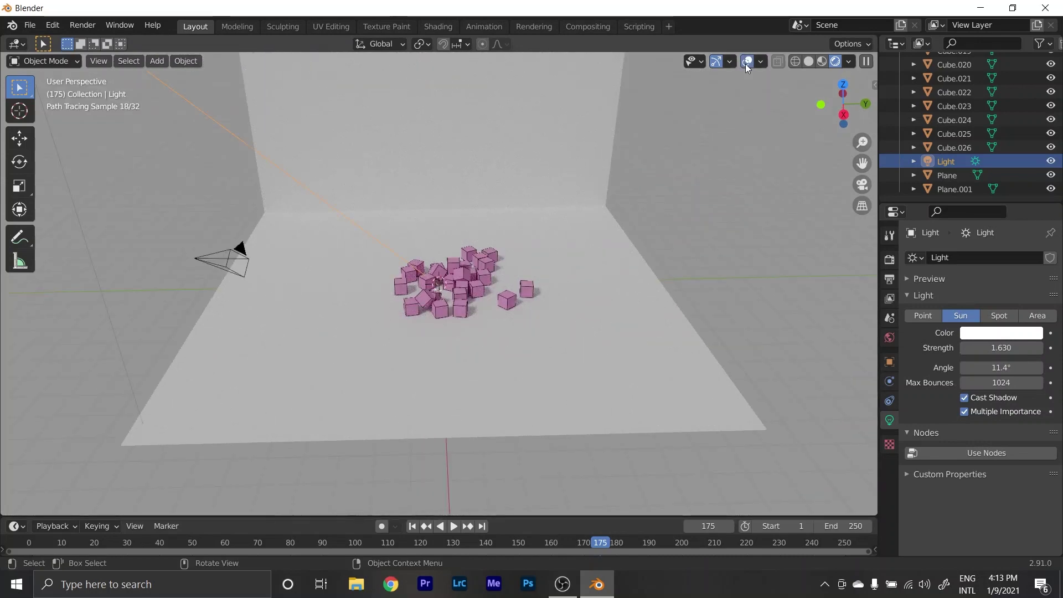
middle_drag(481, 285, 475, 278)
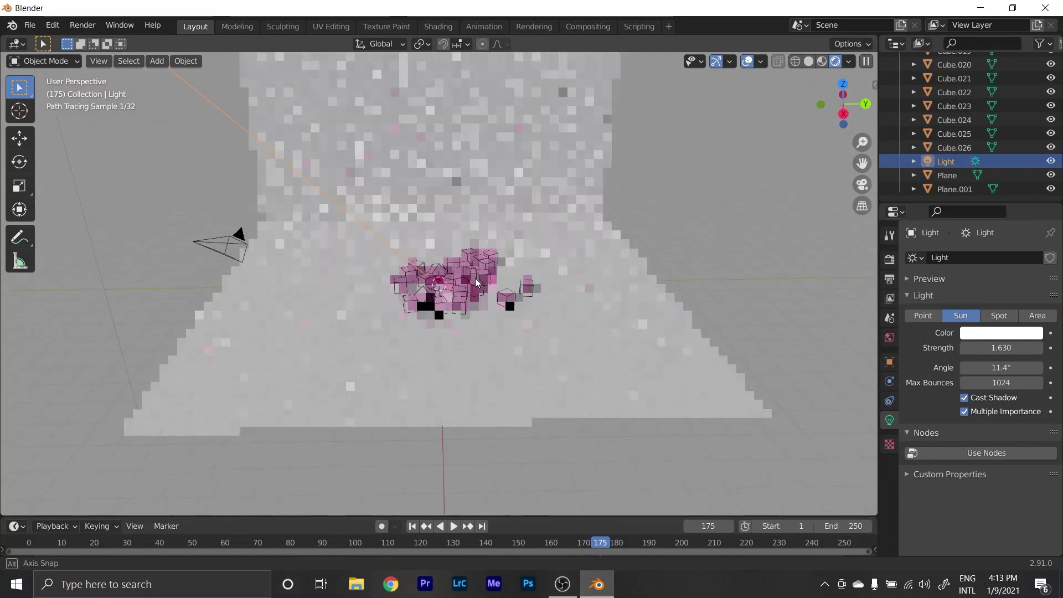
key(alt+a)
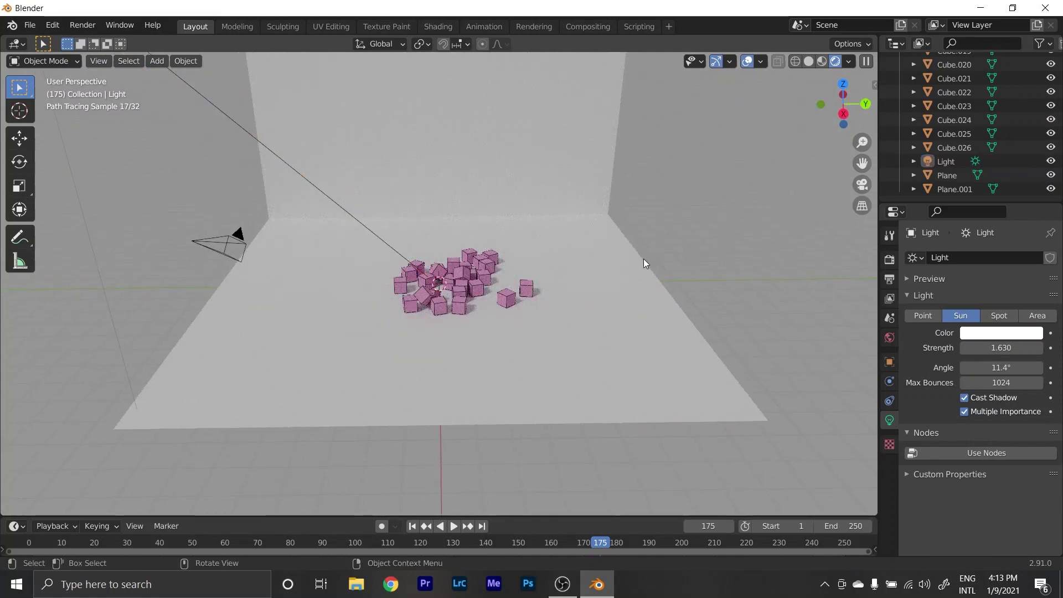
Lock the camera to the view and re-aim the camera shot to frame the cube pile.
key(n)
click(870, 145)
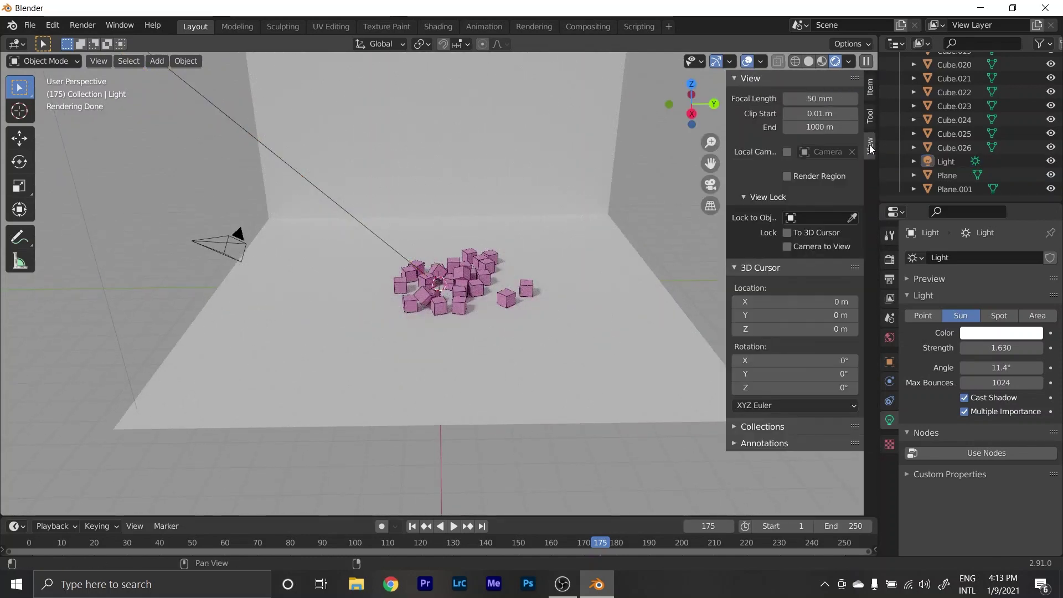
click(788, 246)
key(KP_0)
middle_drag(562, 367, 397, 344)
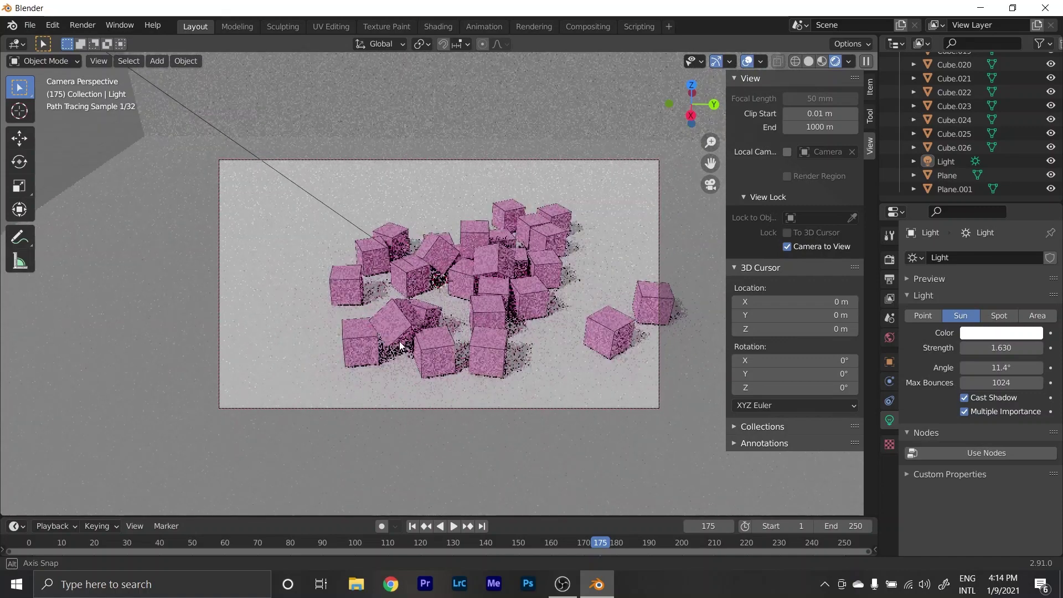
scroll(486, 325, down, 2)
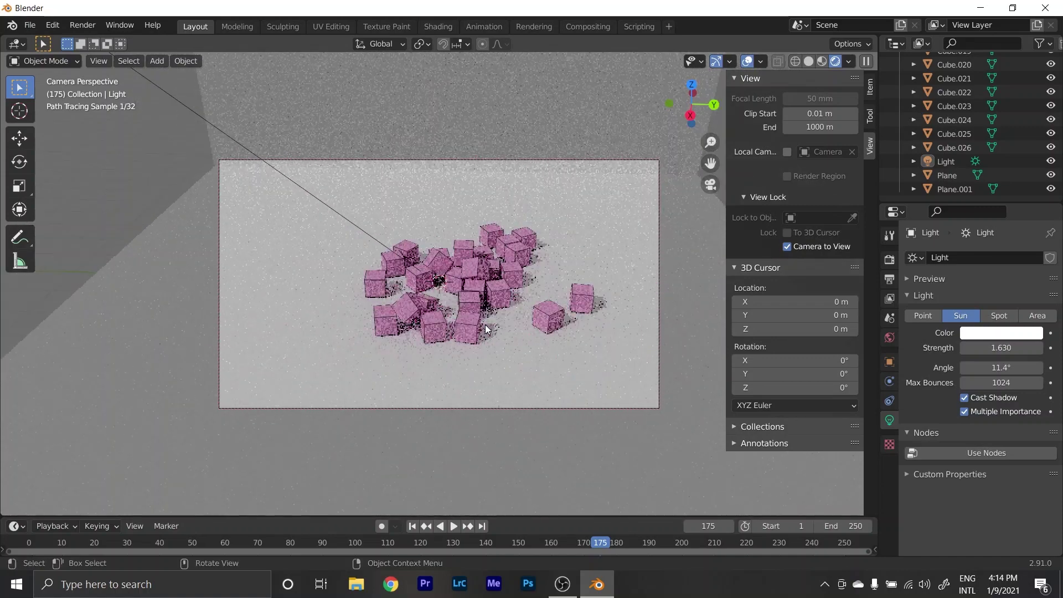
middle_drag(521, 322, 530, 320)
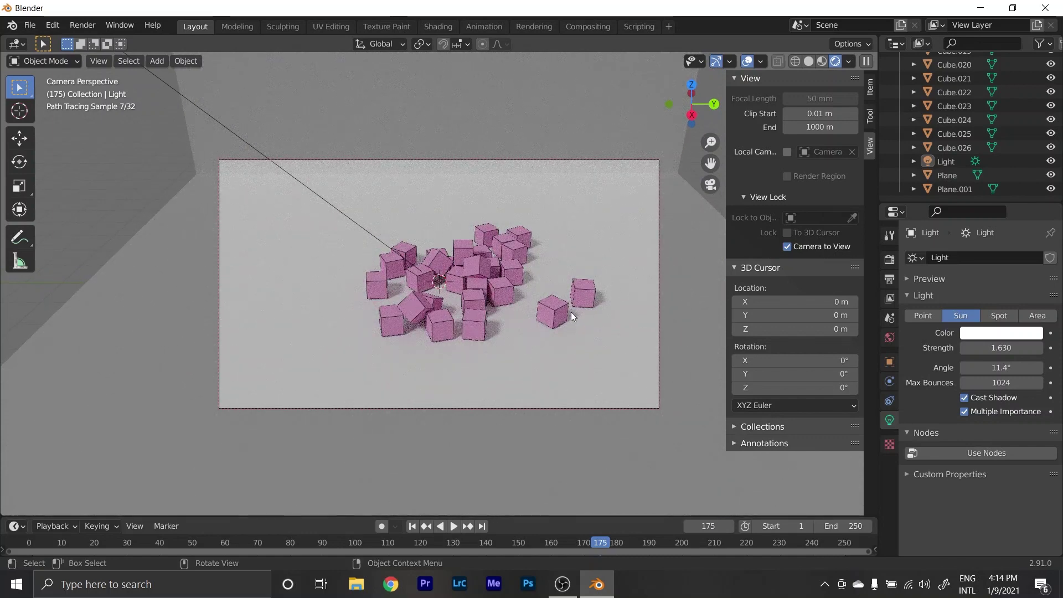
shift+middle_drag(572, 311, 550, 311)
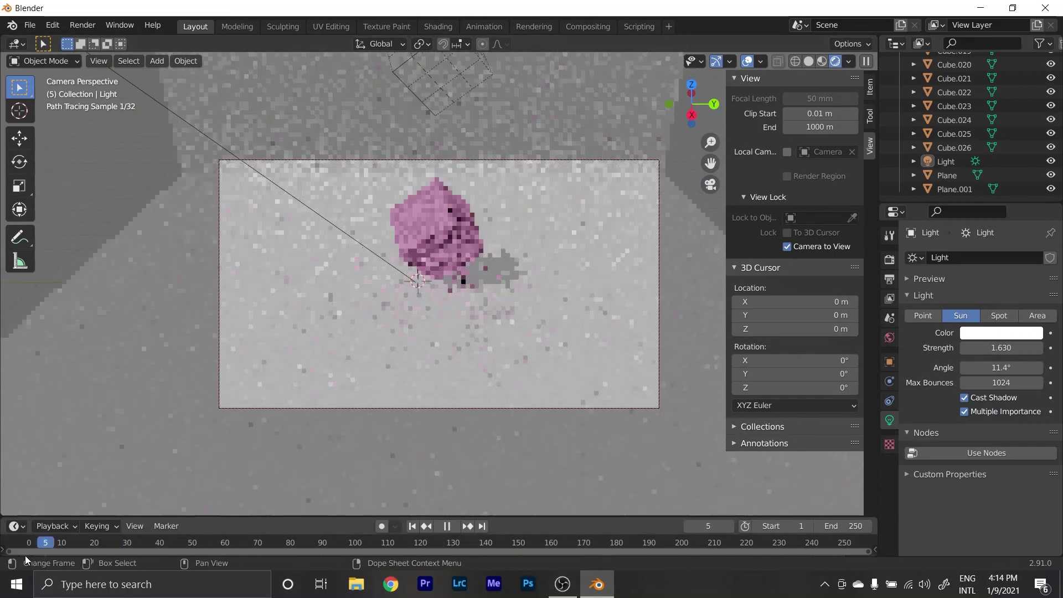
Replay the fall from the start to frame 189, close the sidebar, and orbit out freely.
drag(591, 543, 64, 544)
key(space)
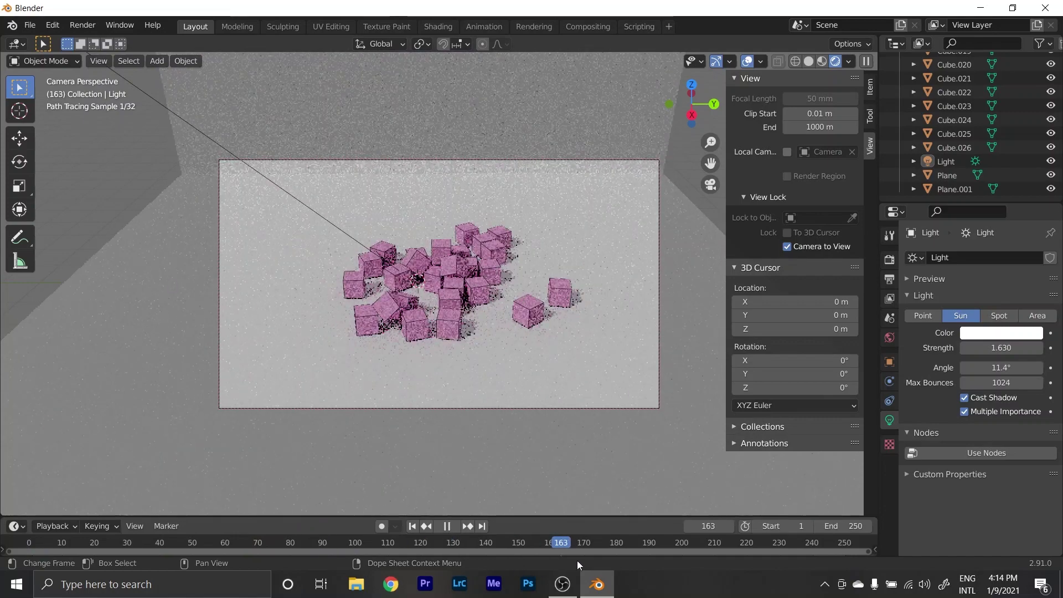
key(space)
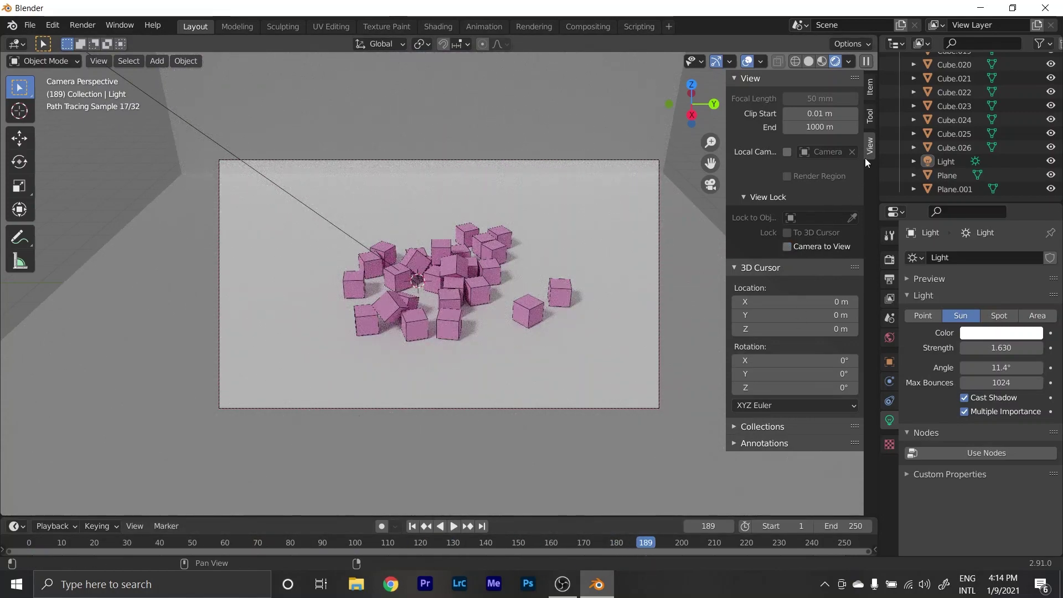
key(n)
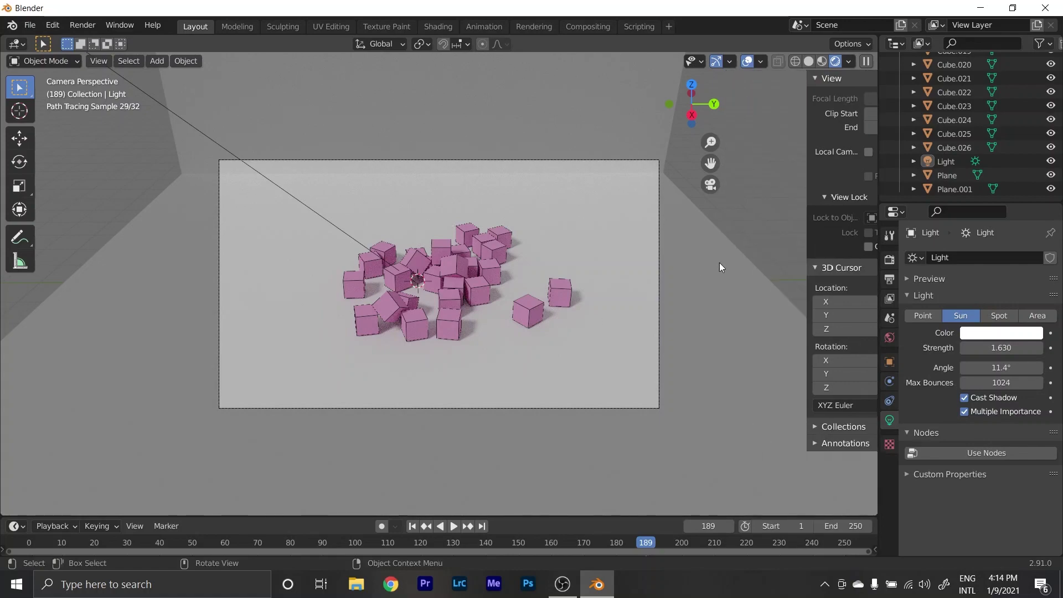
scroll(564, 339, down, 3)
mouse_move(583, 336)
middle_down()
mouse_move(574, 320)
mouse_move(504, 331)
mouse_move(548, 315)
mouse_move(490, 333)
middle_up()
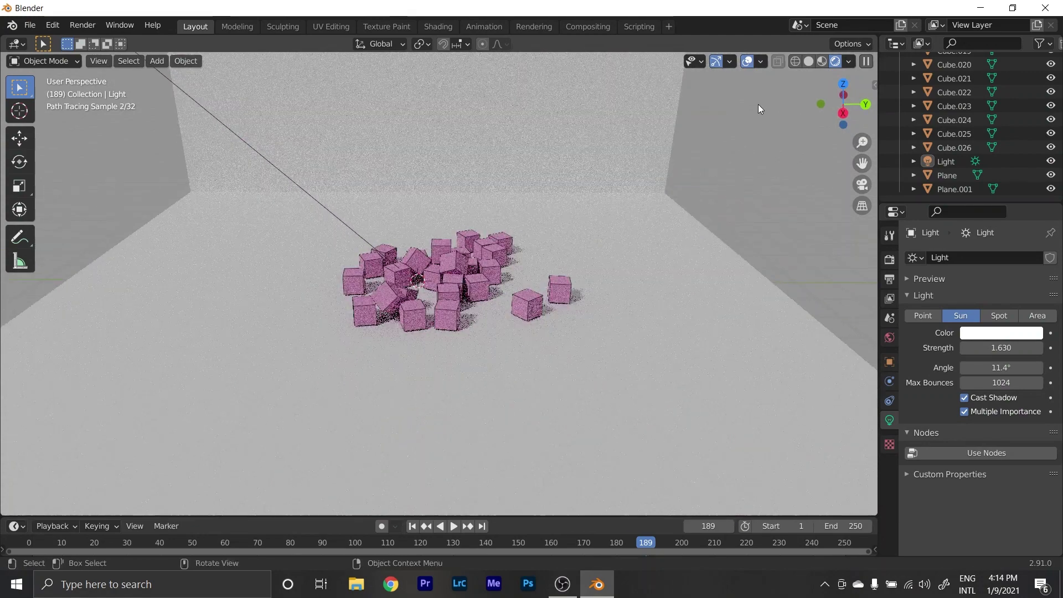
Hide overlays, orbit higher, and show Render Properties with Cycles at 128 render samples.
click(747, 61)
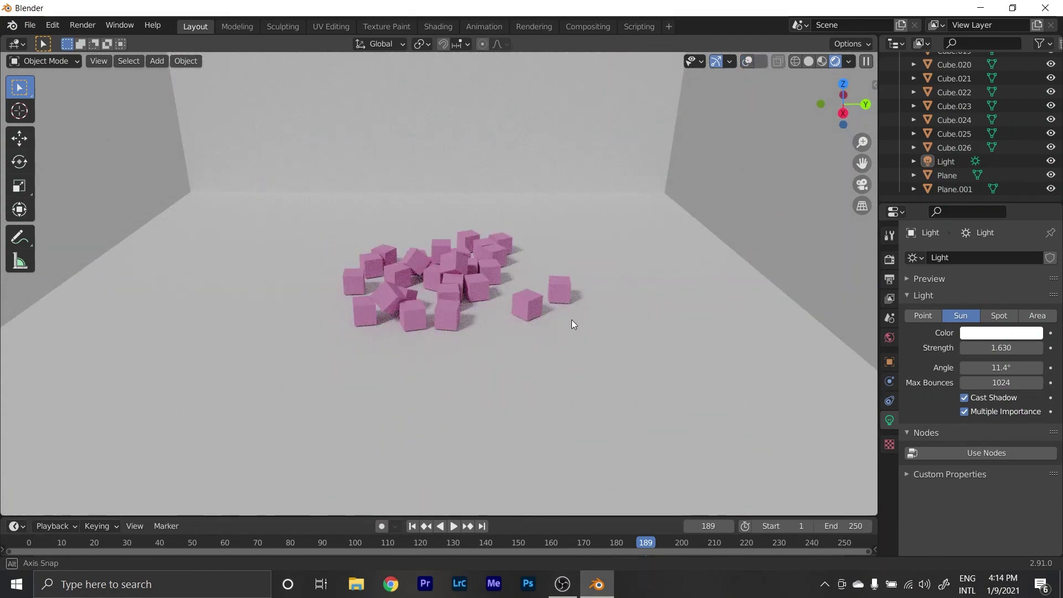
middle_drag(572, 320, 575, 335)
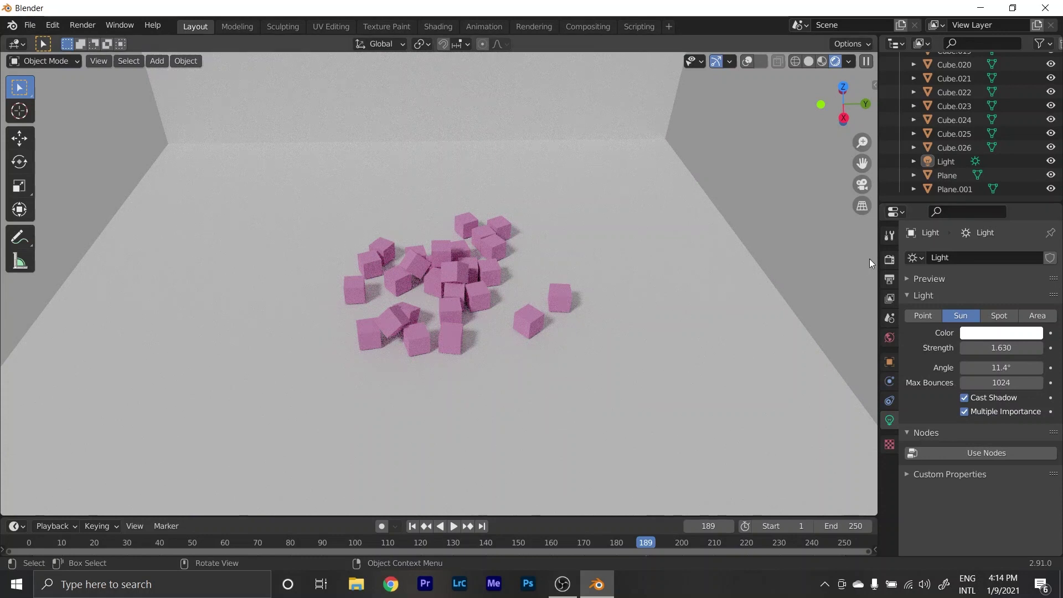
click(889, 259)
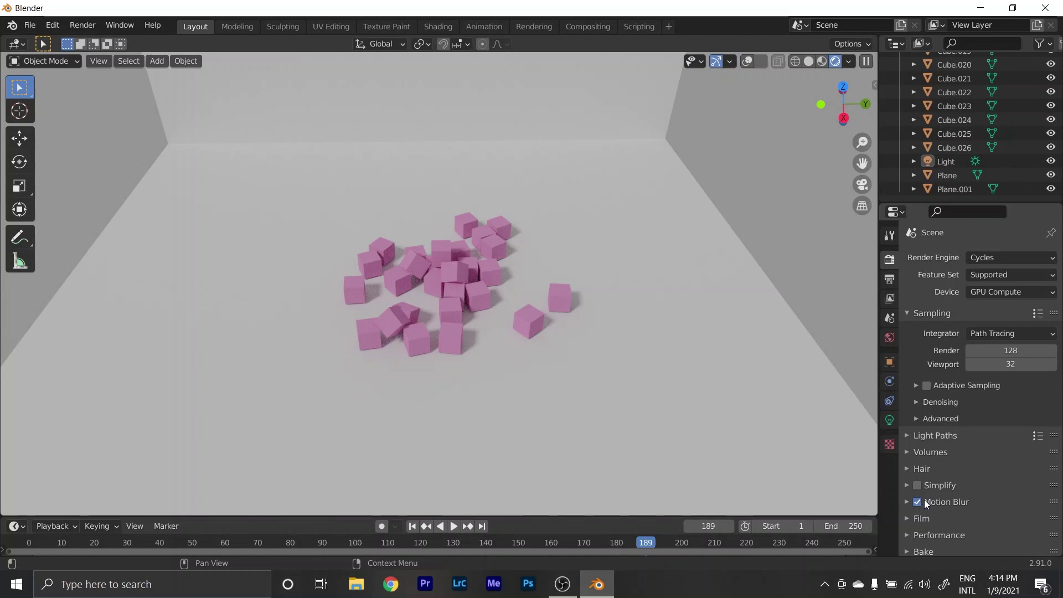
Enable NLM render denoising, then bring up Output Properties showing 1920×1080 at 24 fps.
click(917, 402)
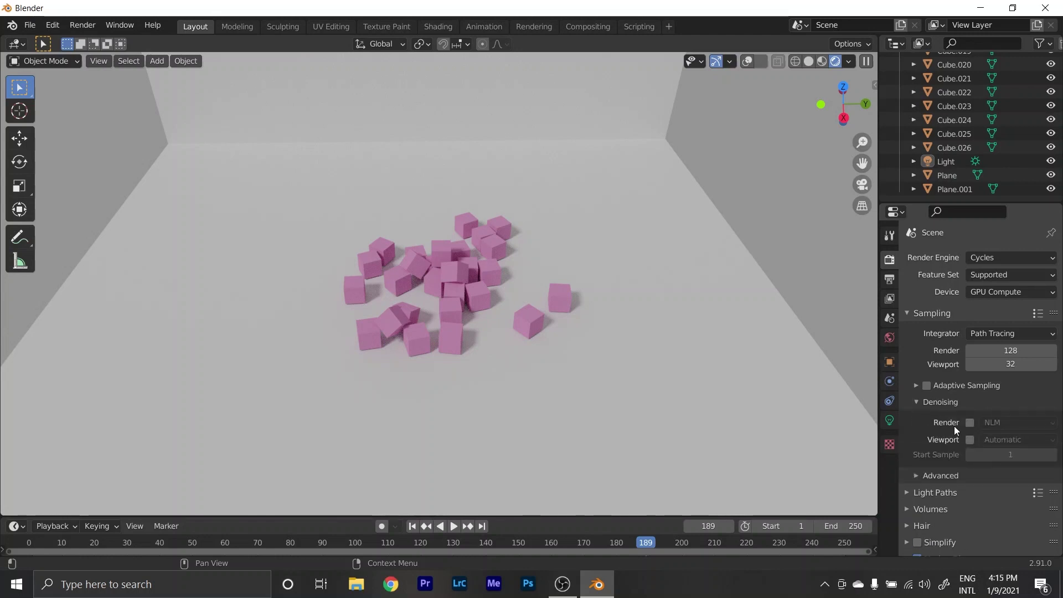
click(970, 424)
scroll(916, 406, down, 2)
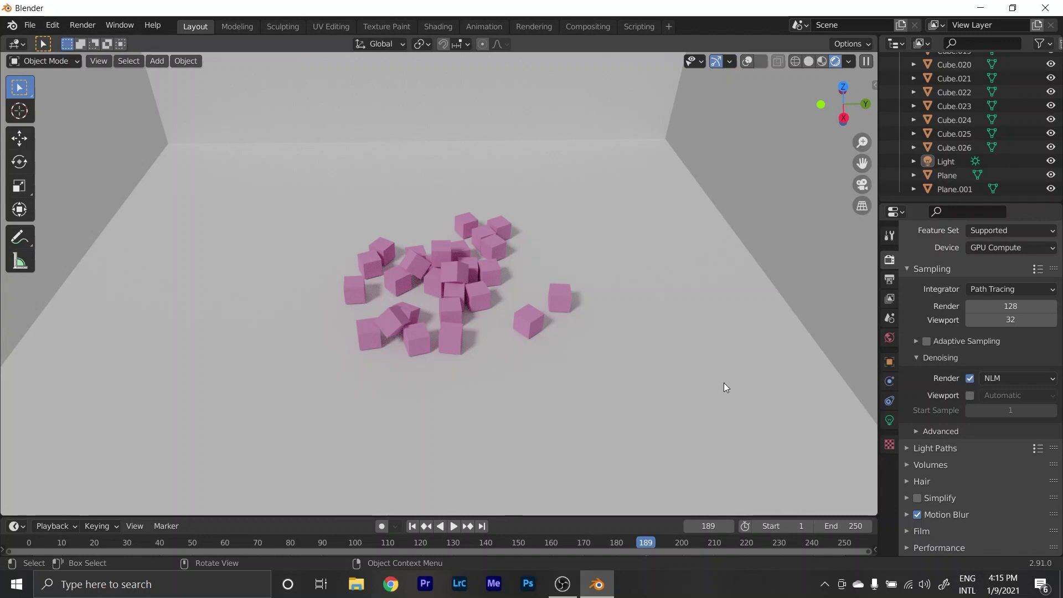
click(922, 358)
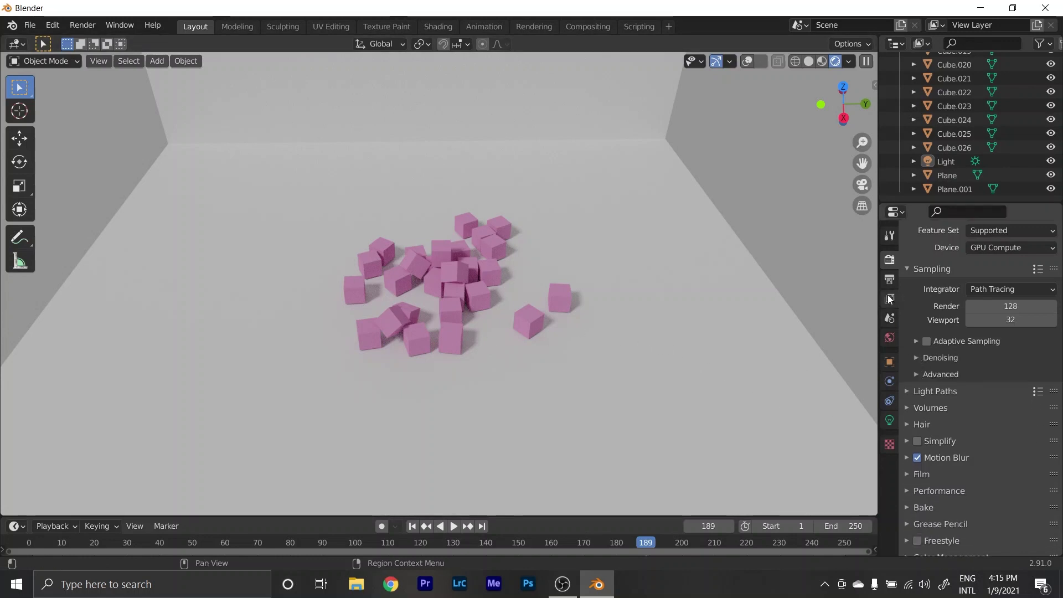
click(886, 280)
scroll(945, 305, up, 2)
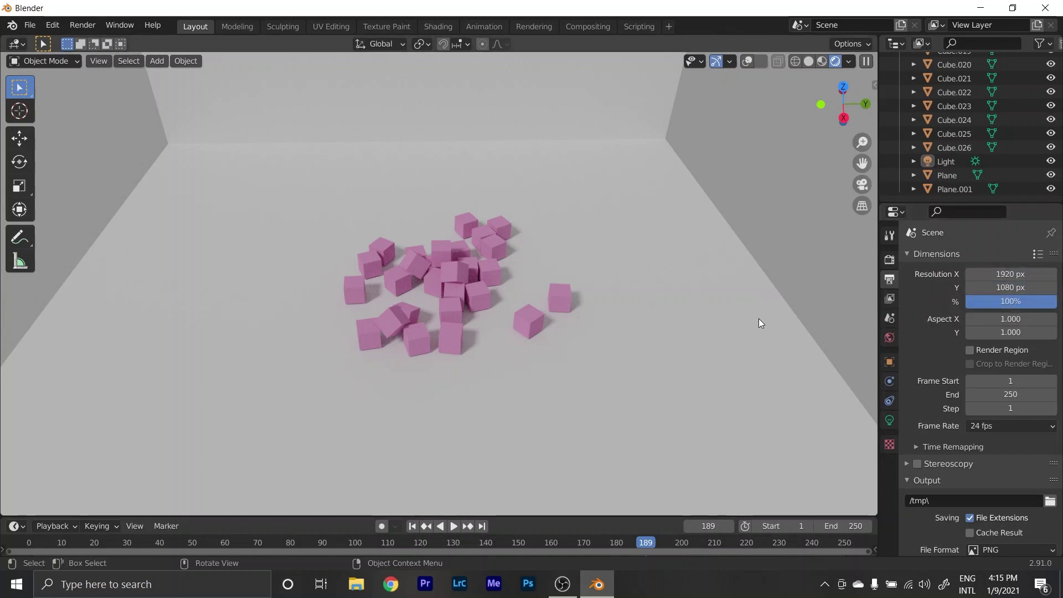
With overlays on in camera view, set Resolution X back to 1920 after briefly trying 1080.
click(746, 64)
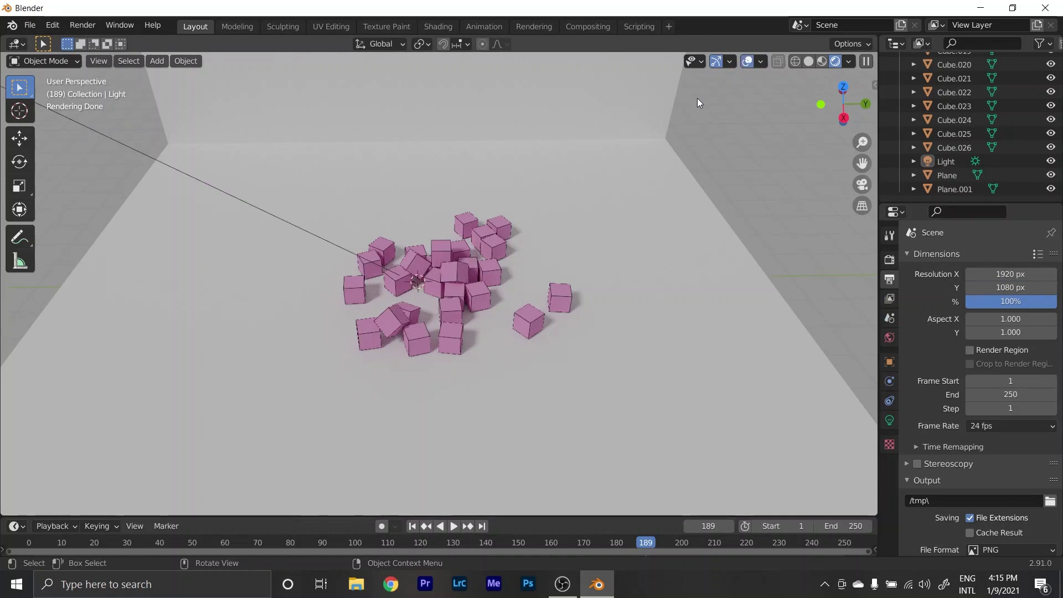
key(KP_0)
scroll(504, 311, up, 3)
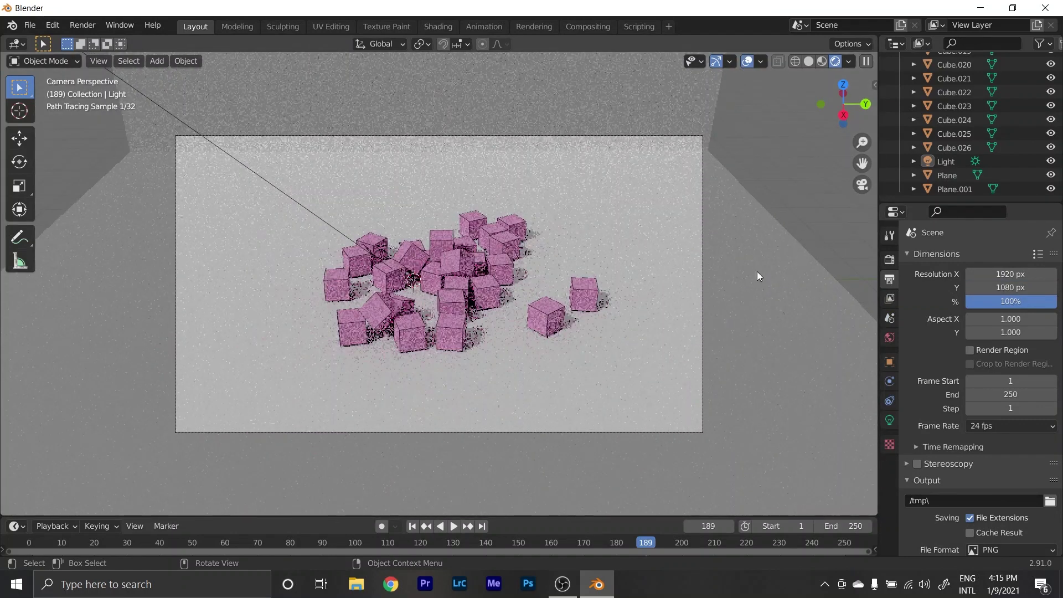
click(1006, 275)
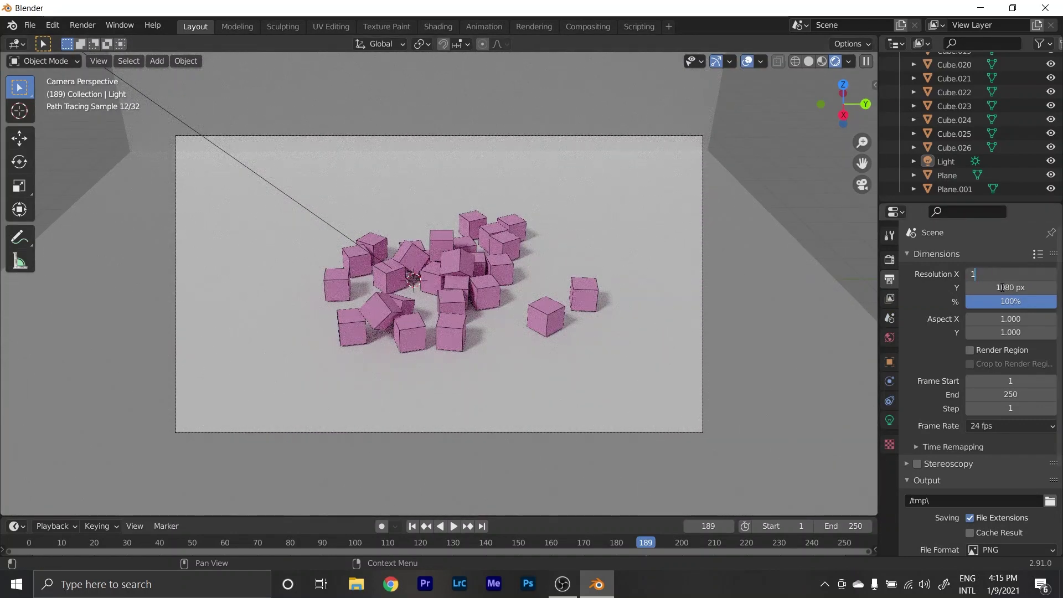
text(080)
key(Return)
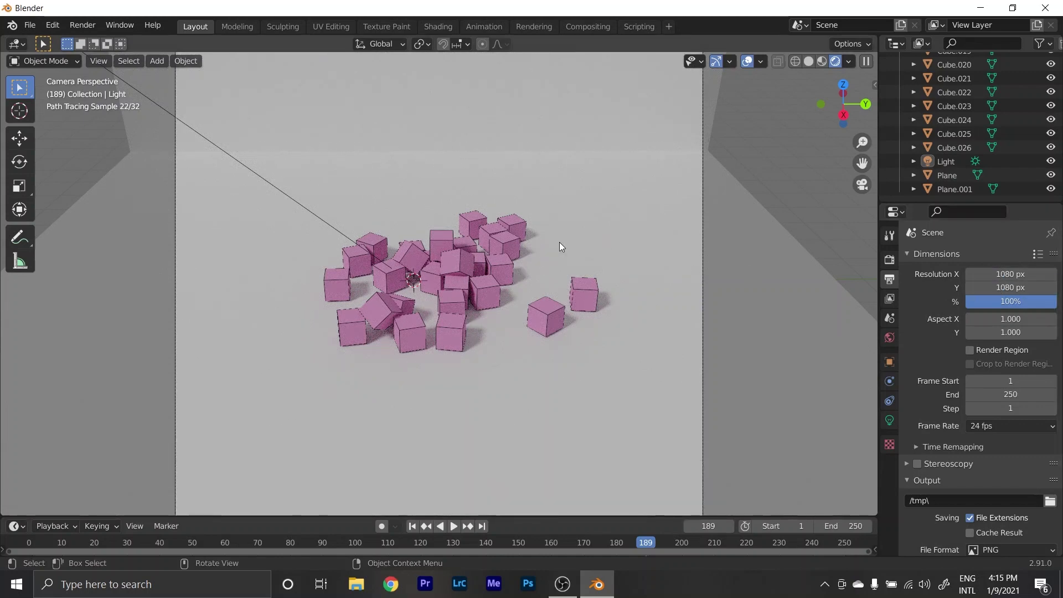
scroll(560, 242, down, 3)
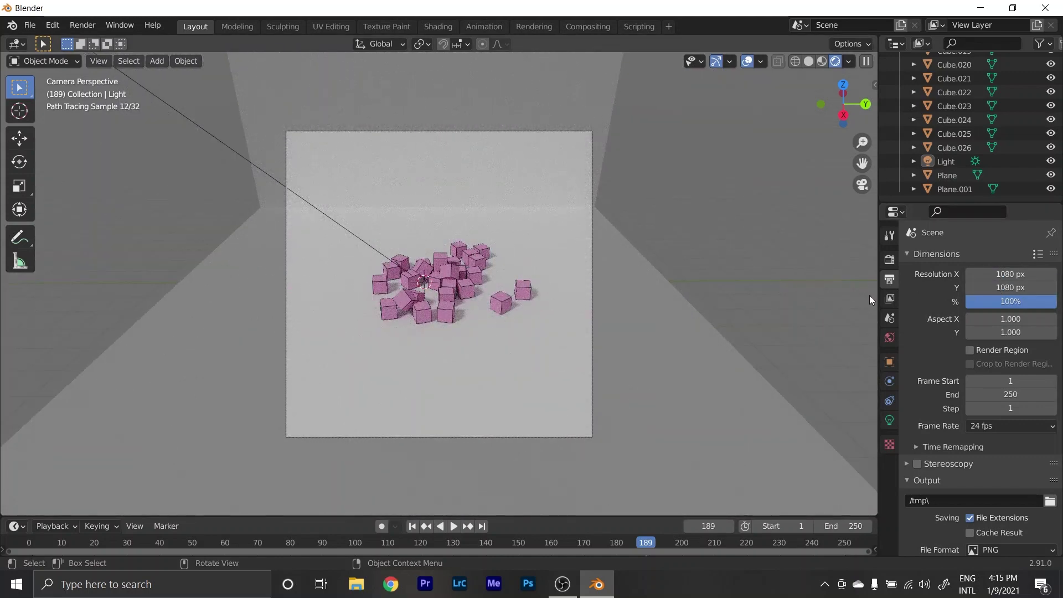
click(1009, 275)
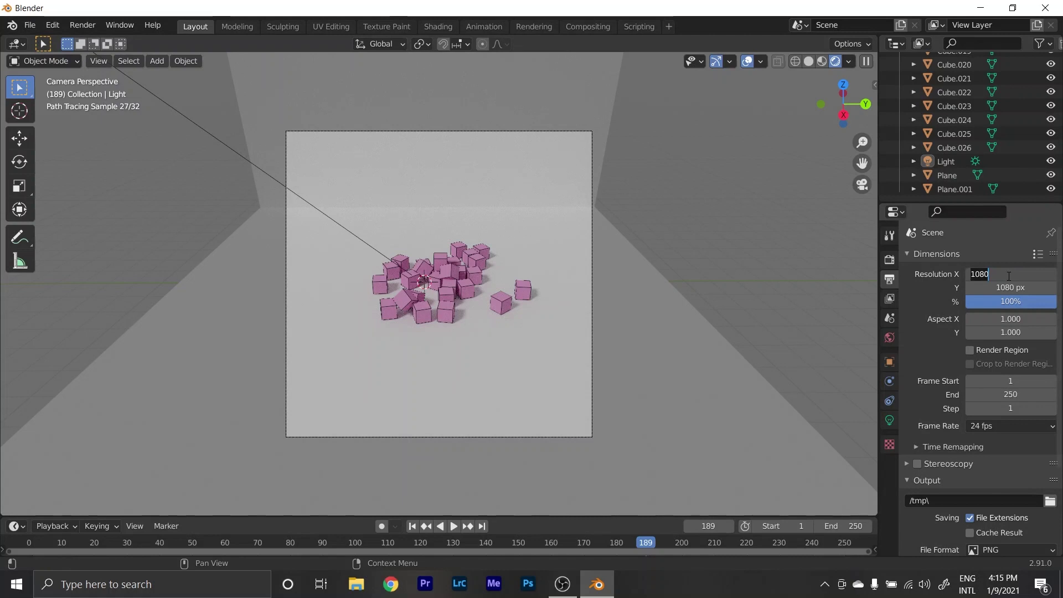
text(1920)
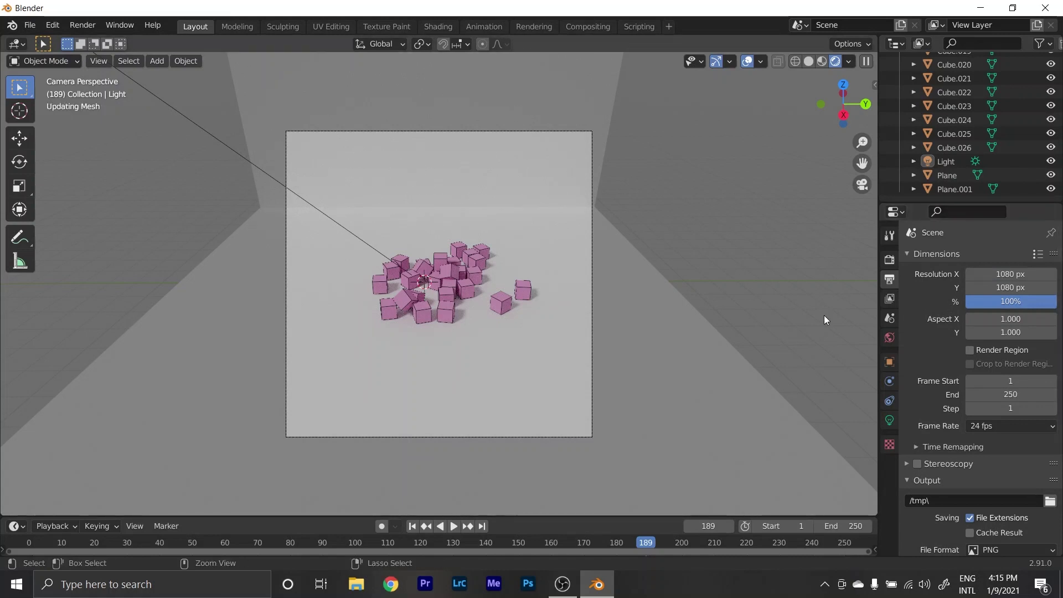
key(Return)
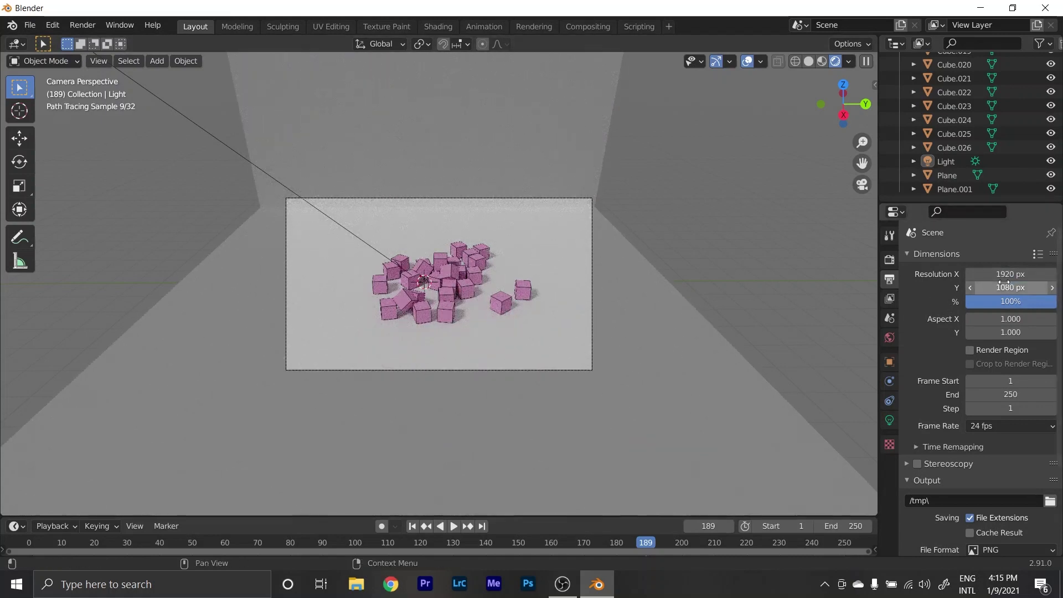
scroll(918, 340, down, 1)
scroll(918, 342, down, 1)
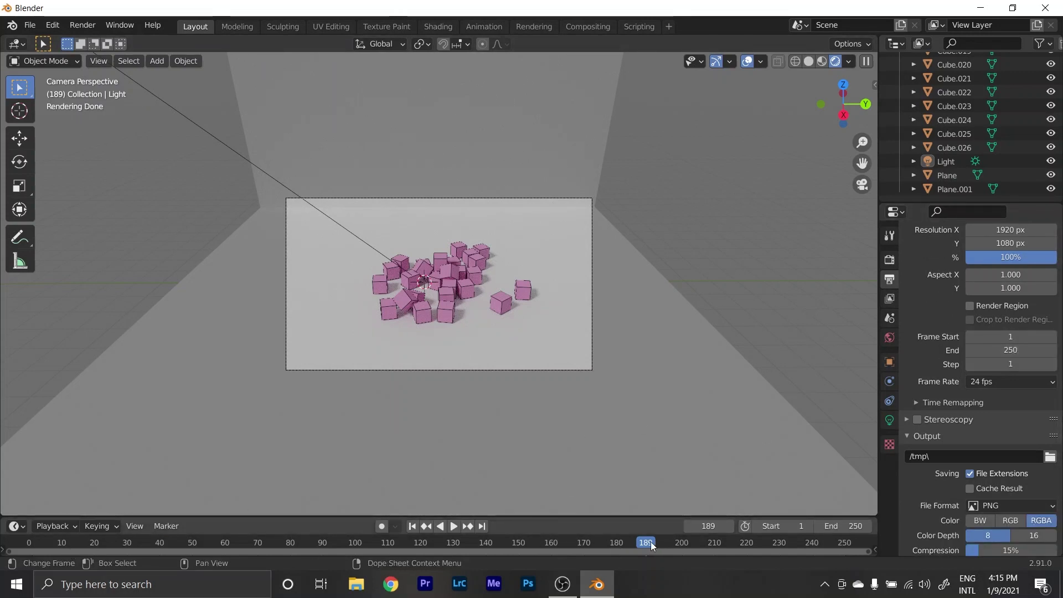
Preview the simulation from frame 13 and set Frame Start to 13.
click(76, 542)
key(space)
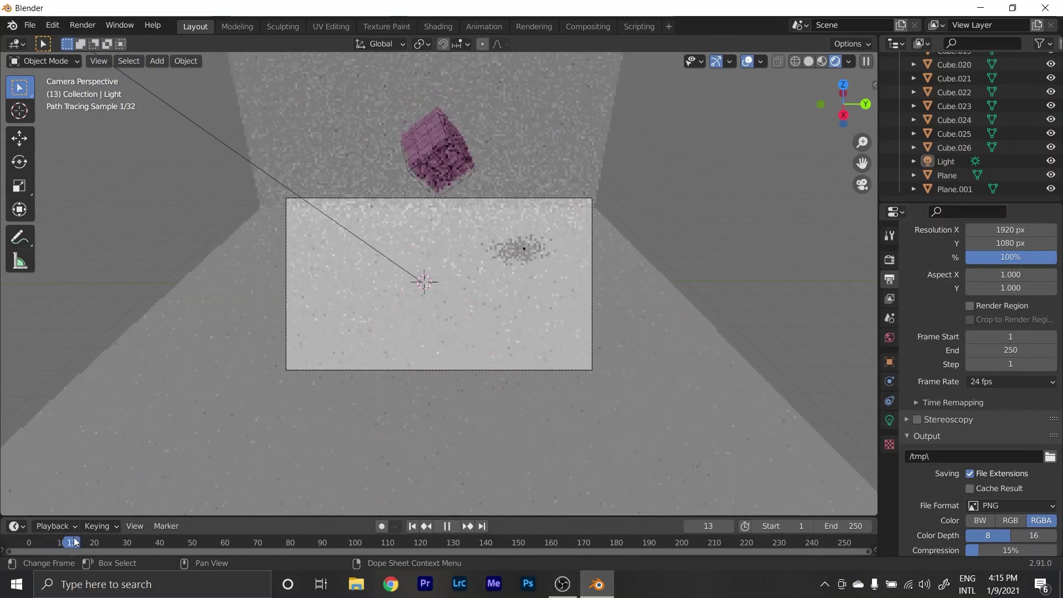
drag(76, 543, 74, 543)
key(space)
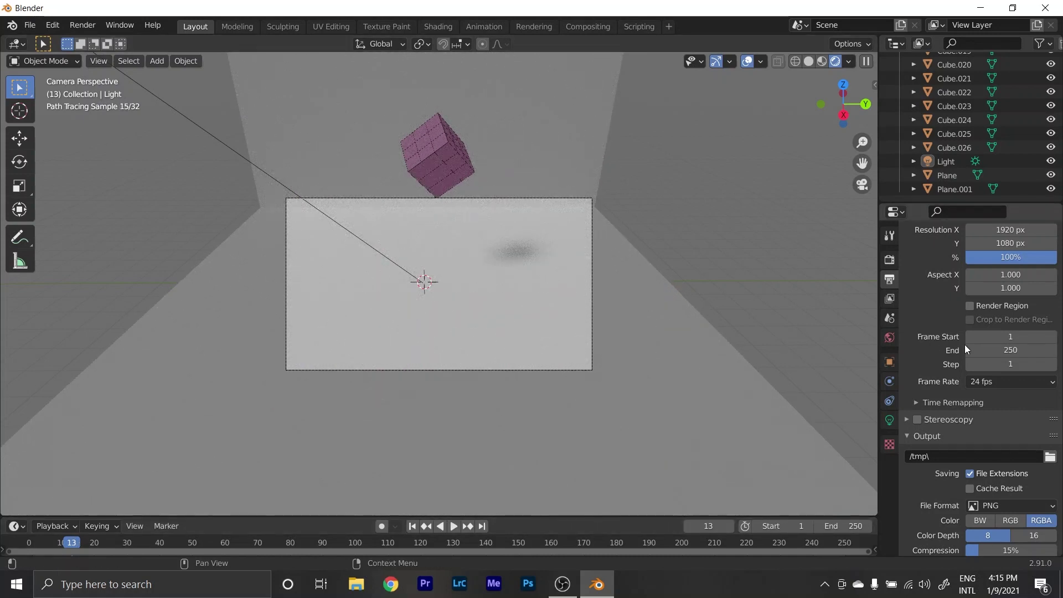
click(1012, 333)
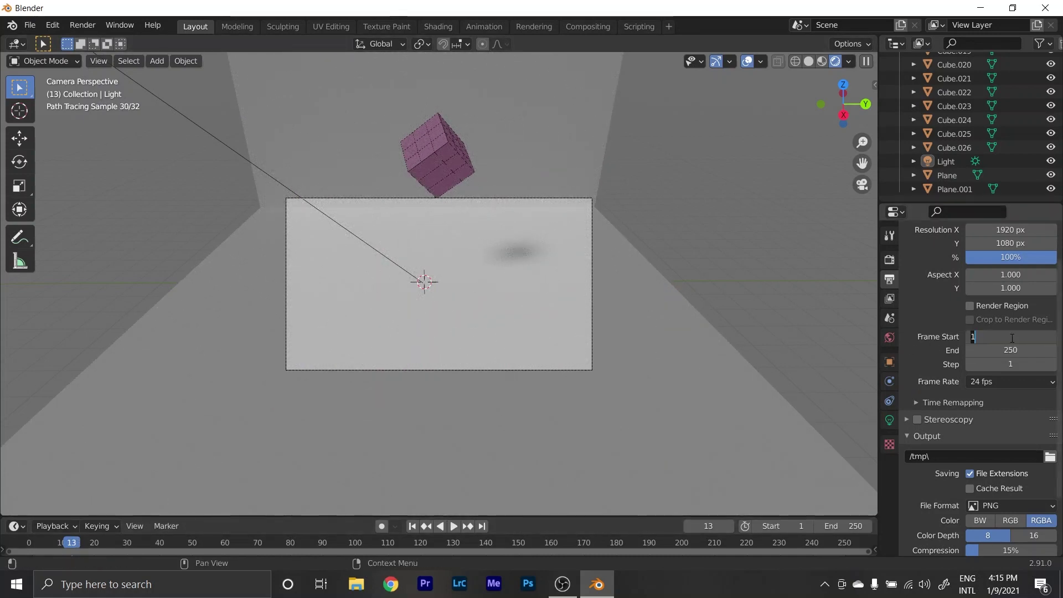
text(3)
key(Return)
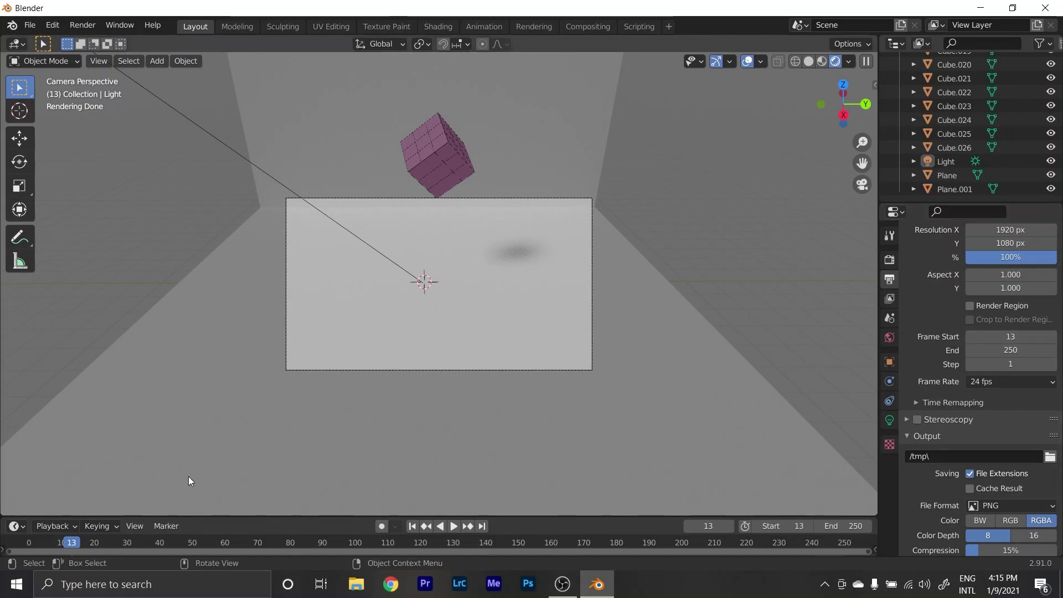
Play through in material preview to where cubes settle and set Frame End to 203.
key(space)
drag(276, 545, 629, 552)
key(space)
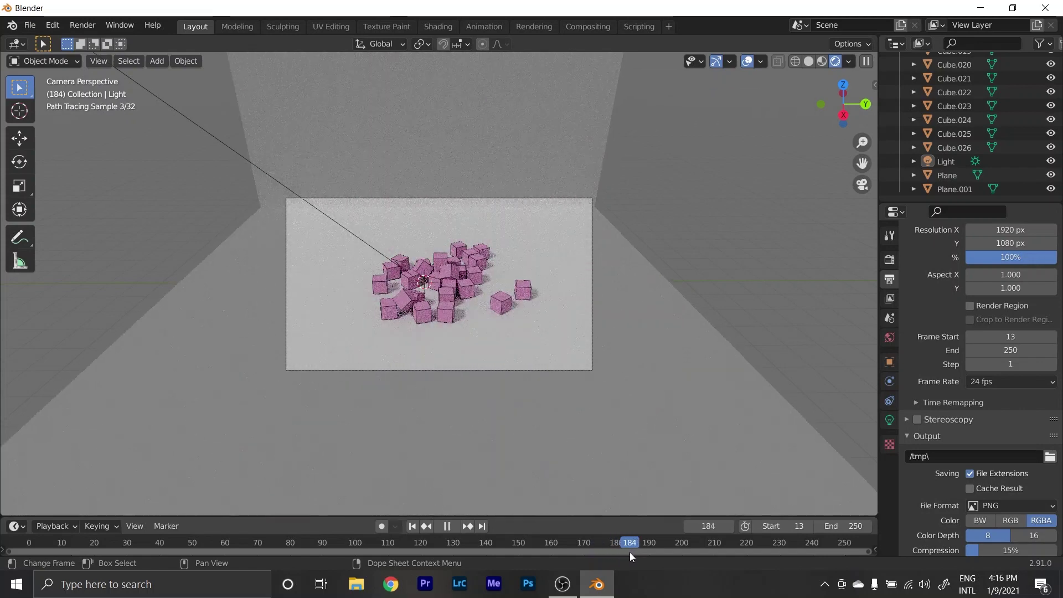
click(824, 62)
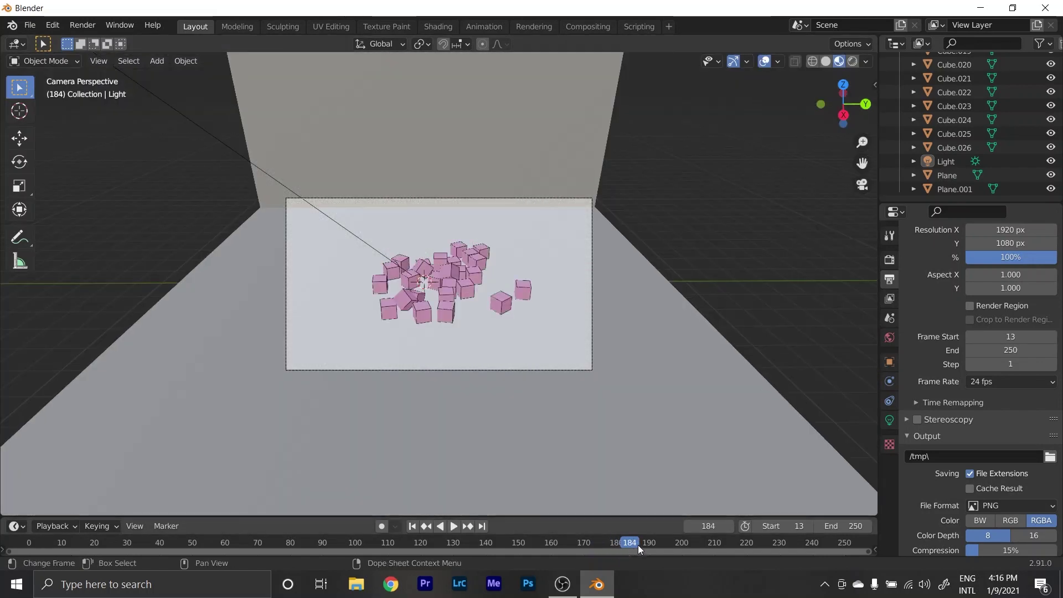
key(space)
drag(662, 544, 673, 544)
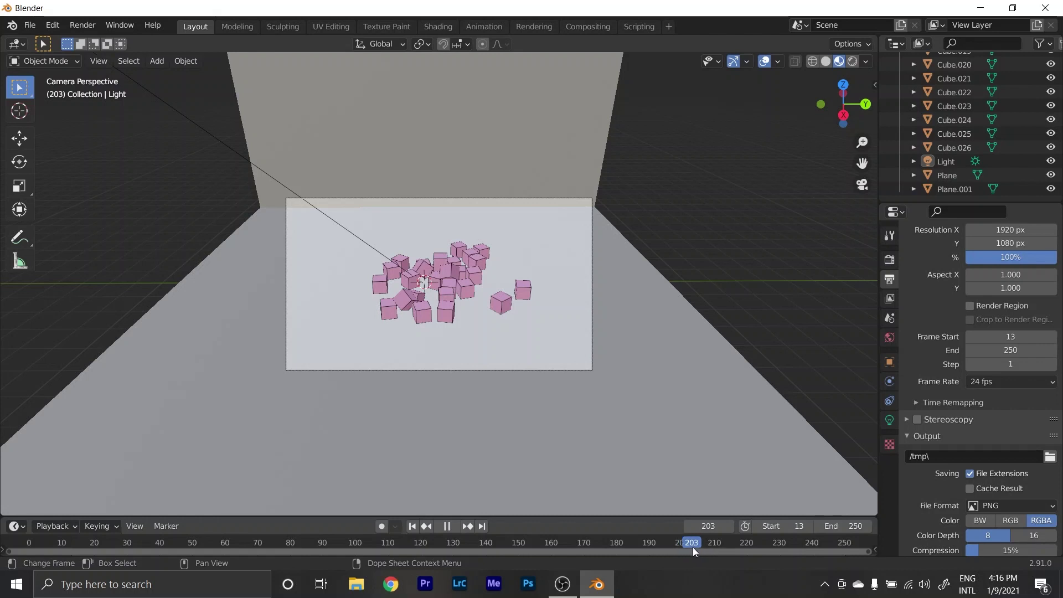
key(space)
click(1010, 350)
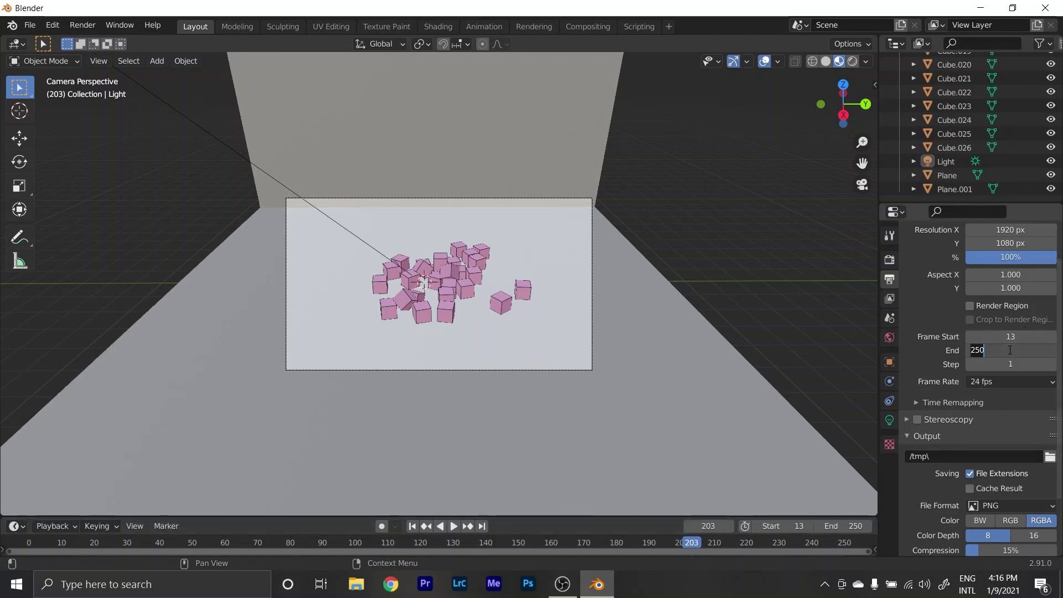
text(203)
key(Return)
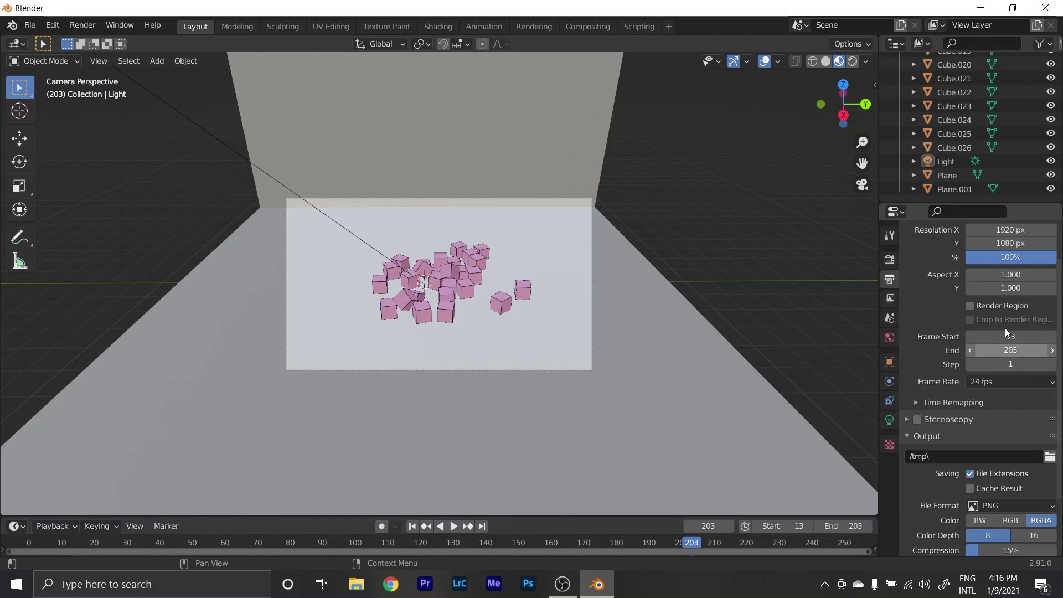
Set the frame rate to 30 fps.
click(1005, 382)
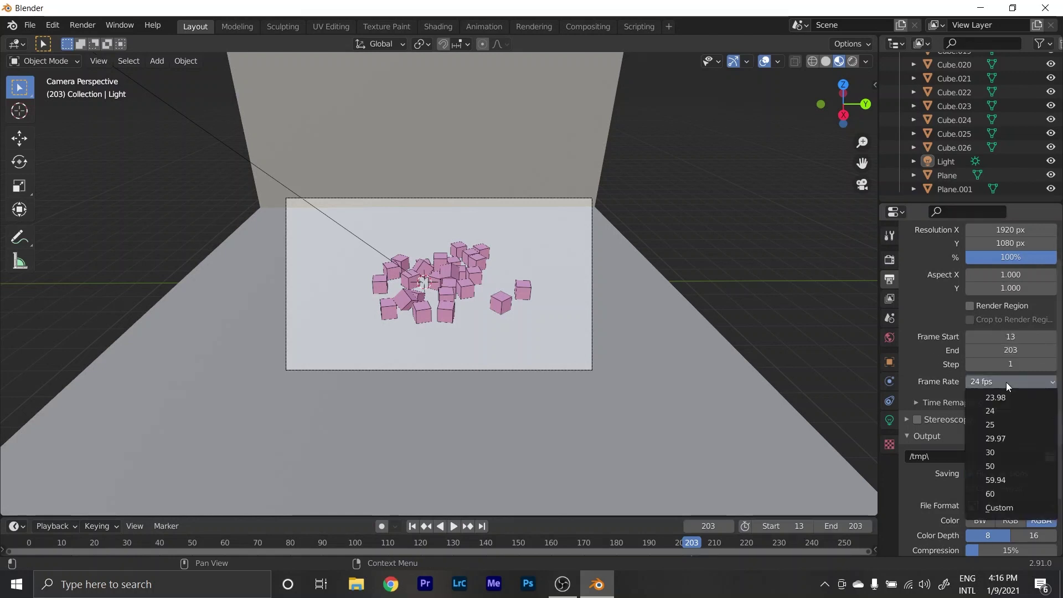
click(996, 452)
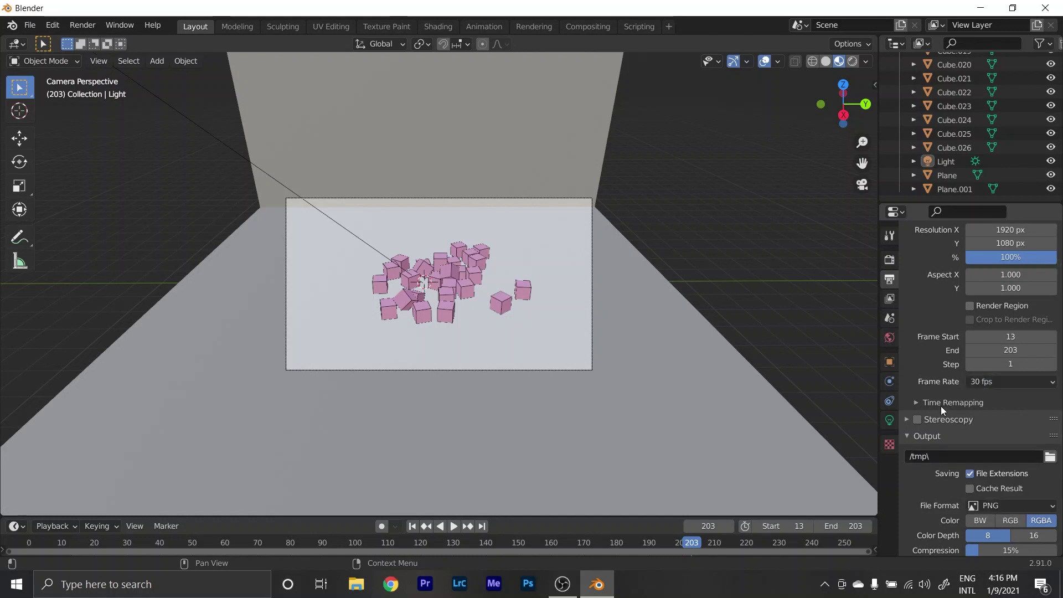
scroll(936, 387, down, 3)
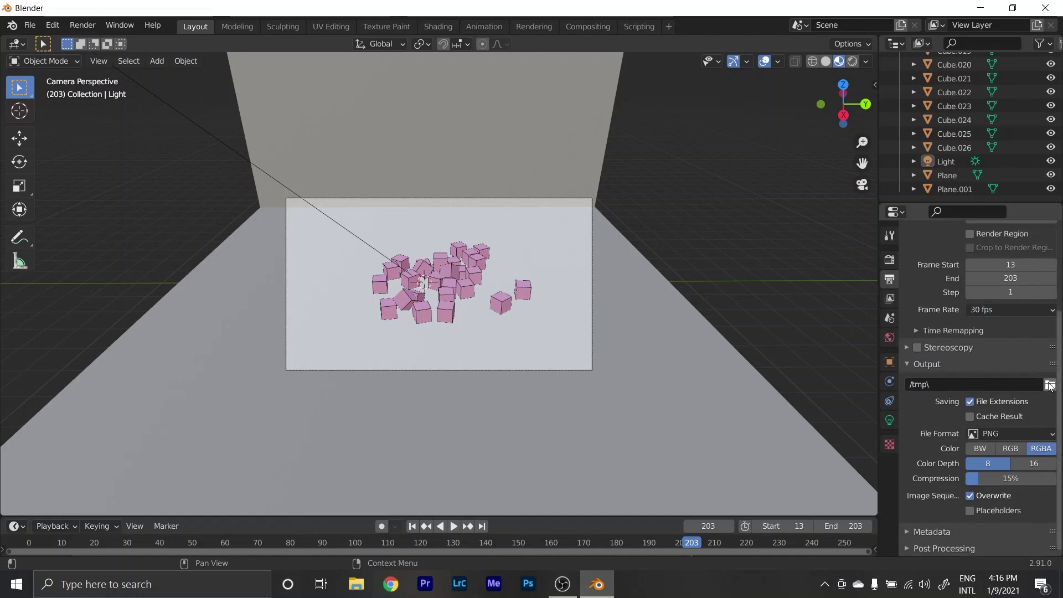
Point the render output to the Export01 folder on drive D.
click(1050, 385)
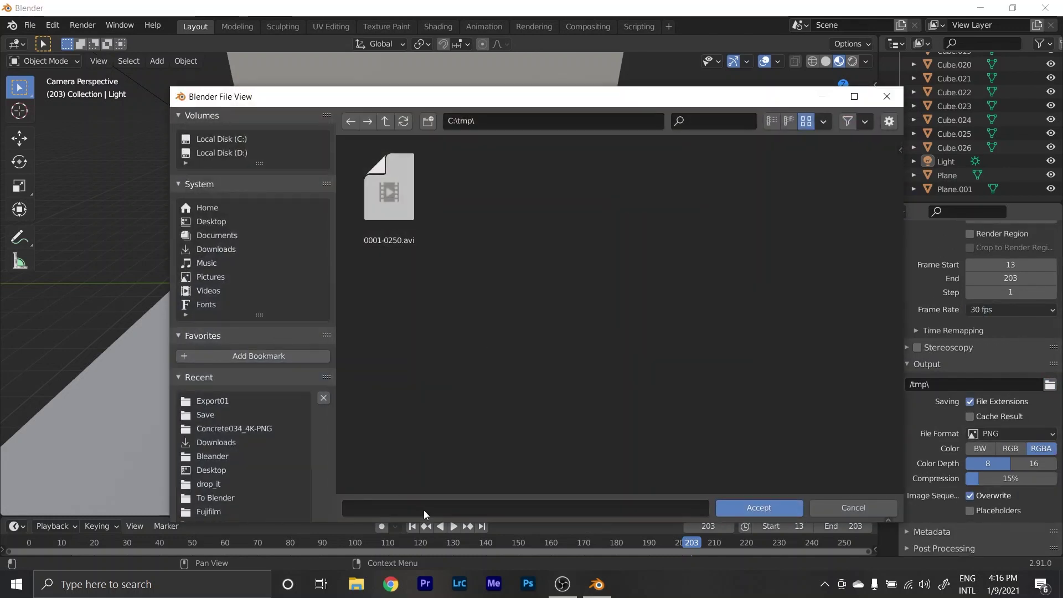
click(423, 510)
text(for toto)
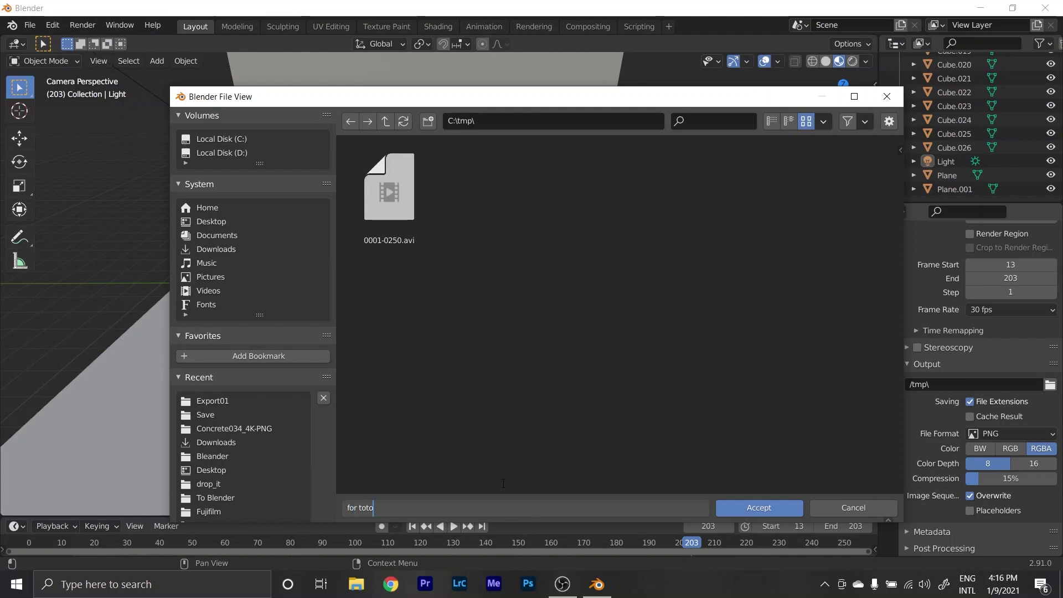
key(Return)
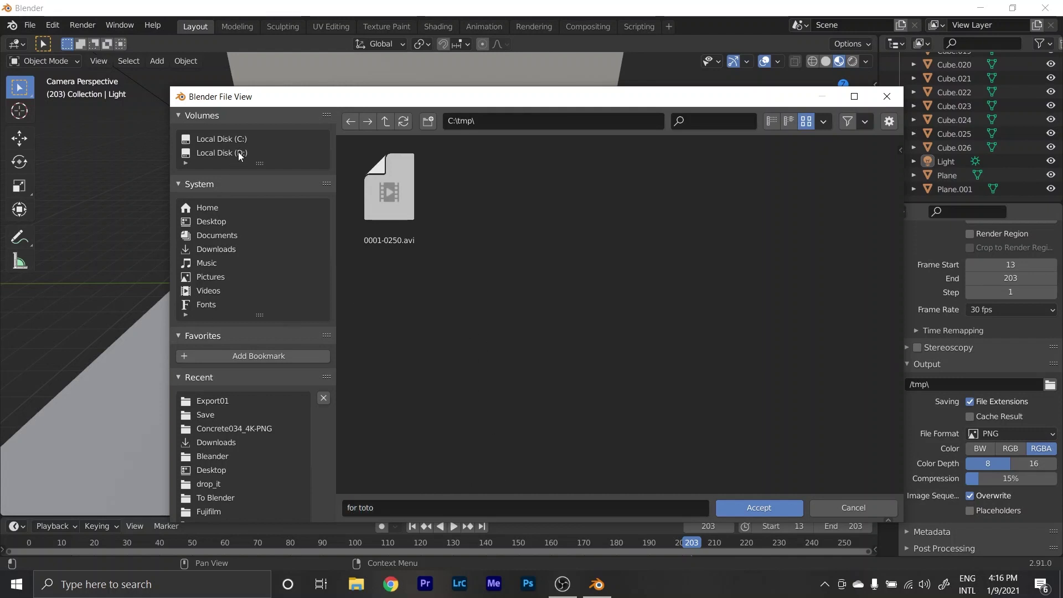
click(221, 153)
click(758, 508)
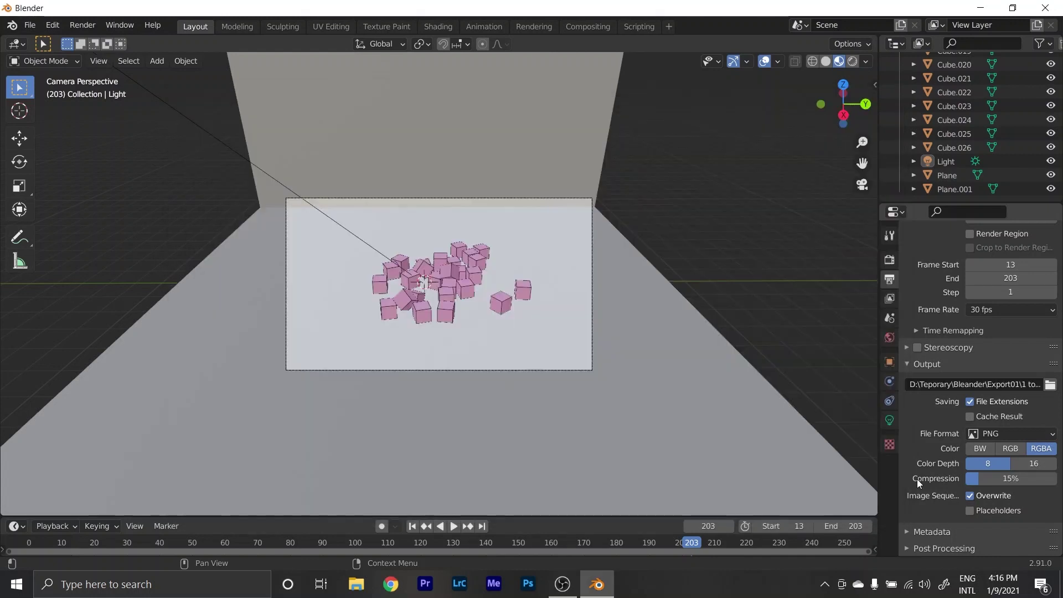
Set the output format to AVI JPEG at 100% quality.
click(1005, 434)
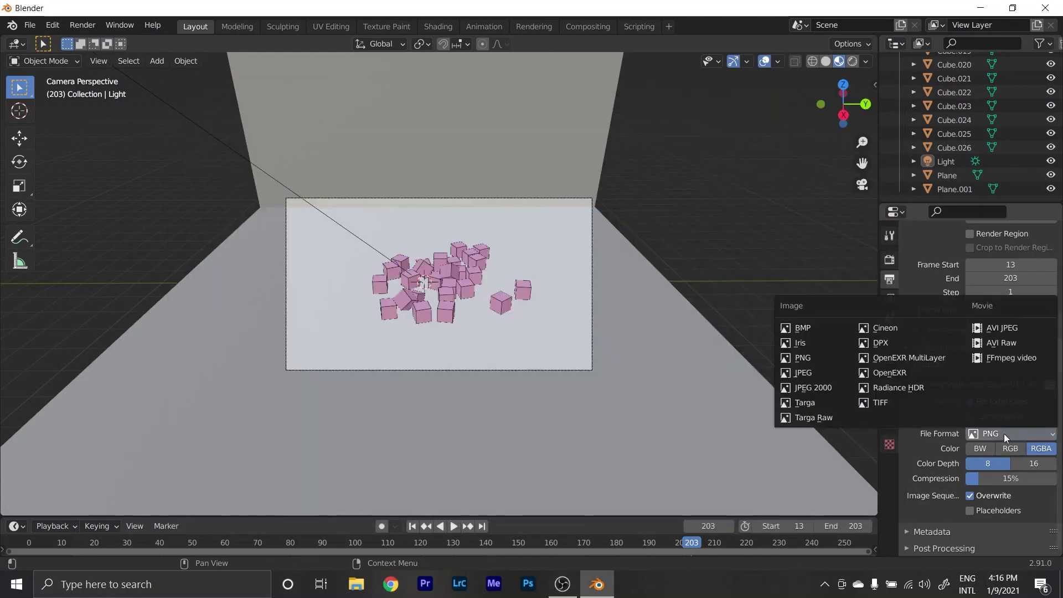
click(1009, 329)
drag(1018, 508, 1057, 512)
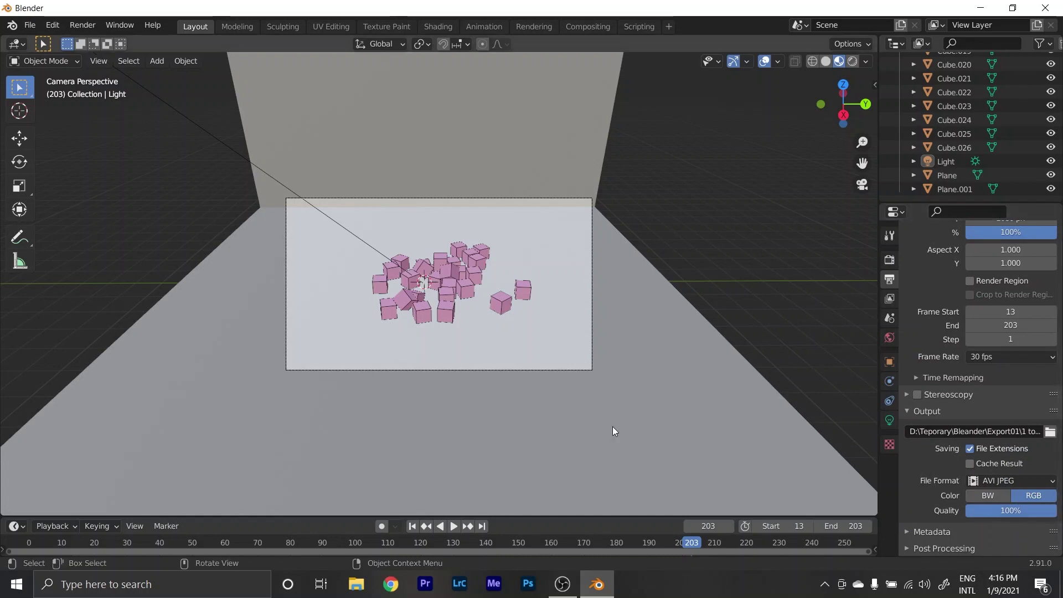
Switch to Rendered shading without overlays and save the project as untitled.blend in the Save folder.
click(852, 61)
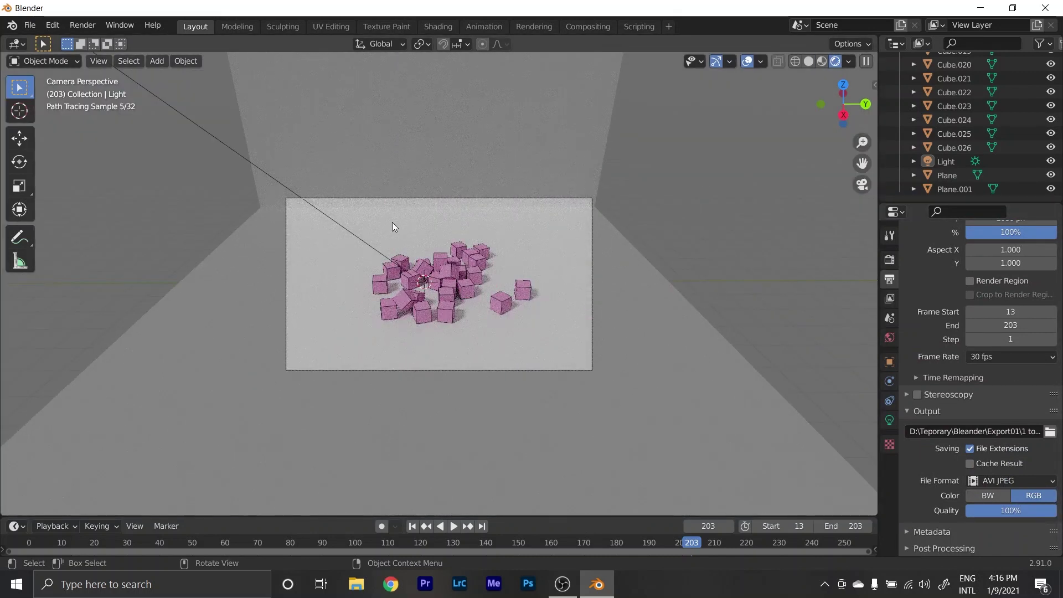
key(shift+alt+z)
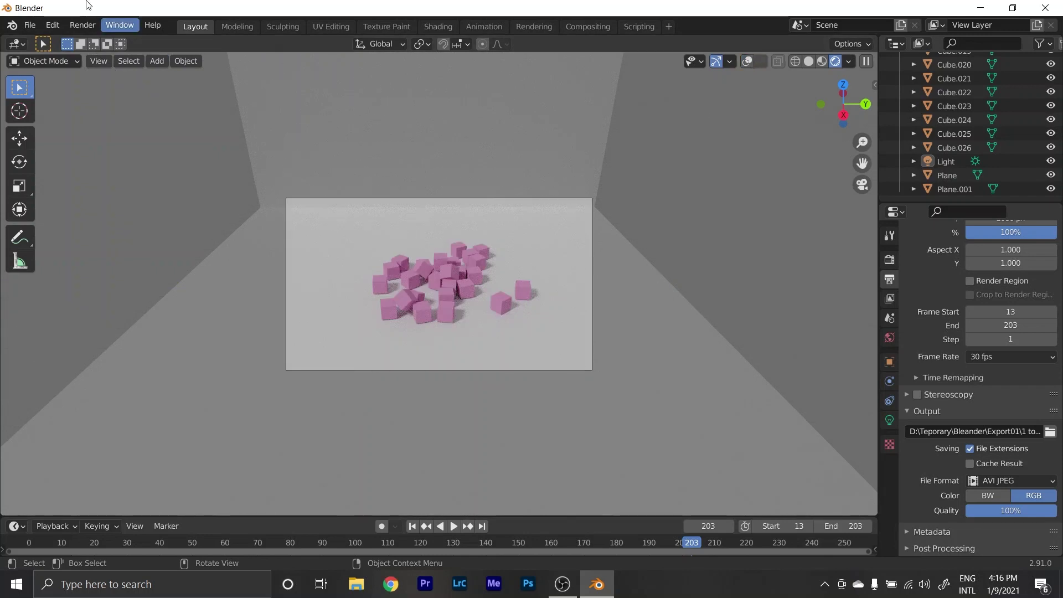
click(78, 26)
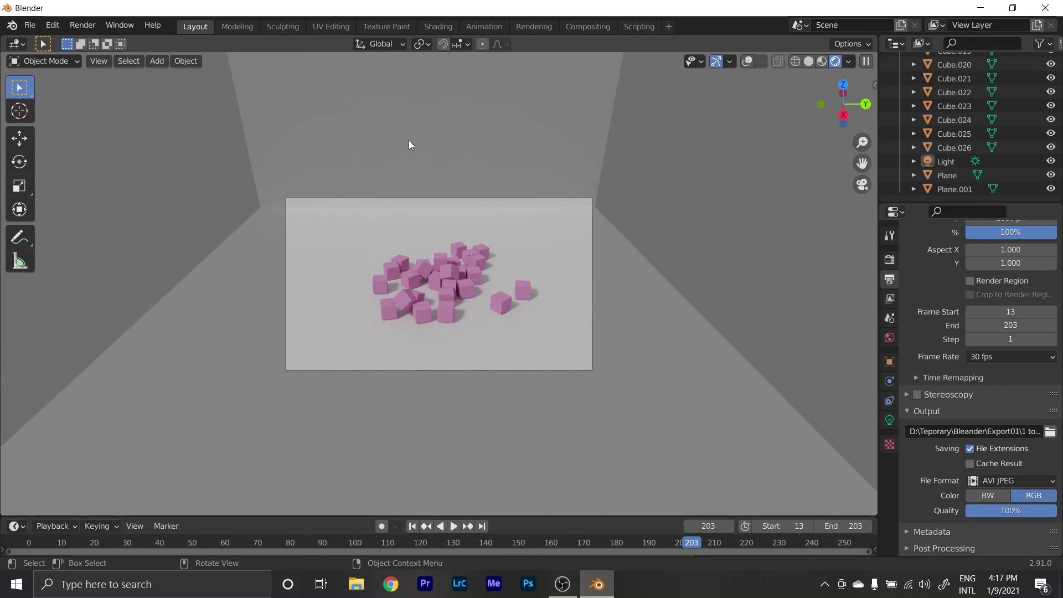
key(ctrl+s)
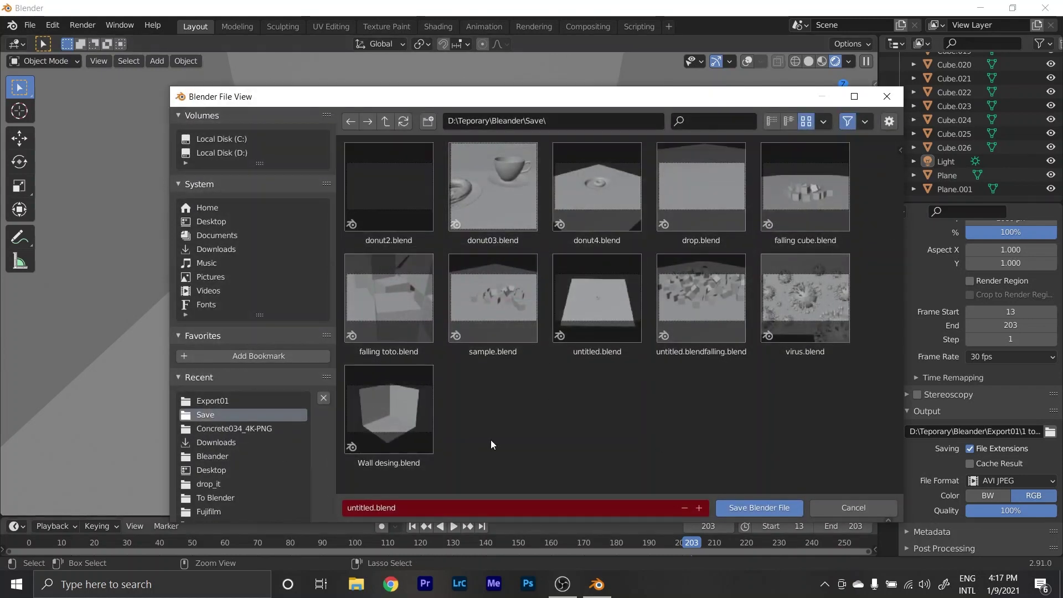
click(781, 508)
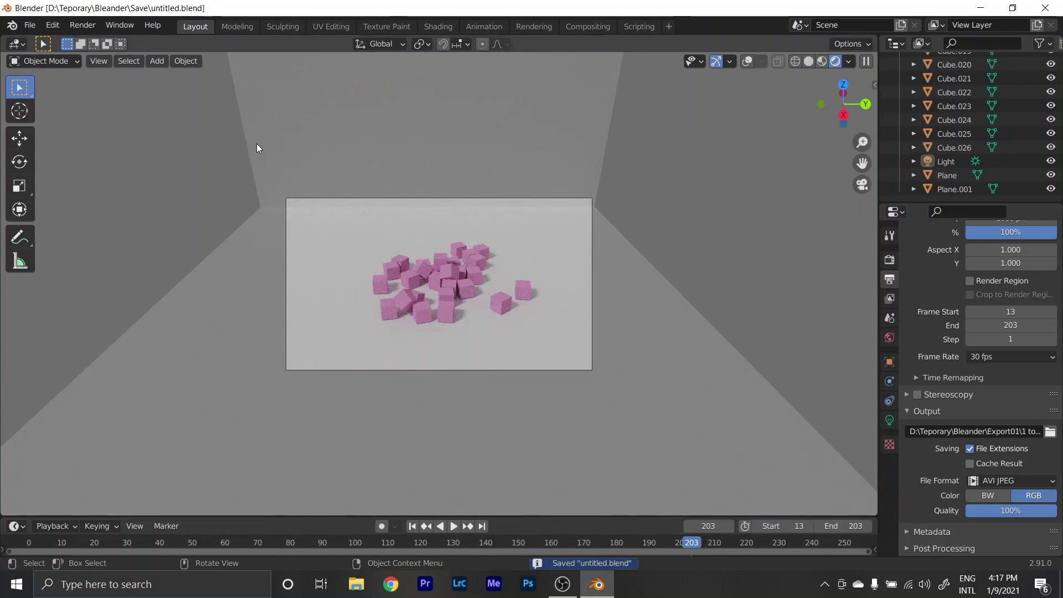
Start rendering the animation (frames 13–203) from the Render menu's Render Animation.
click(87, 28)
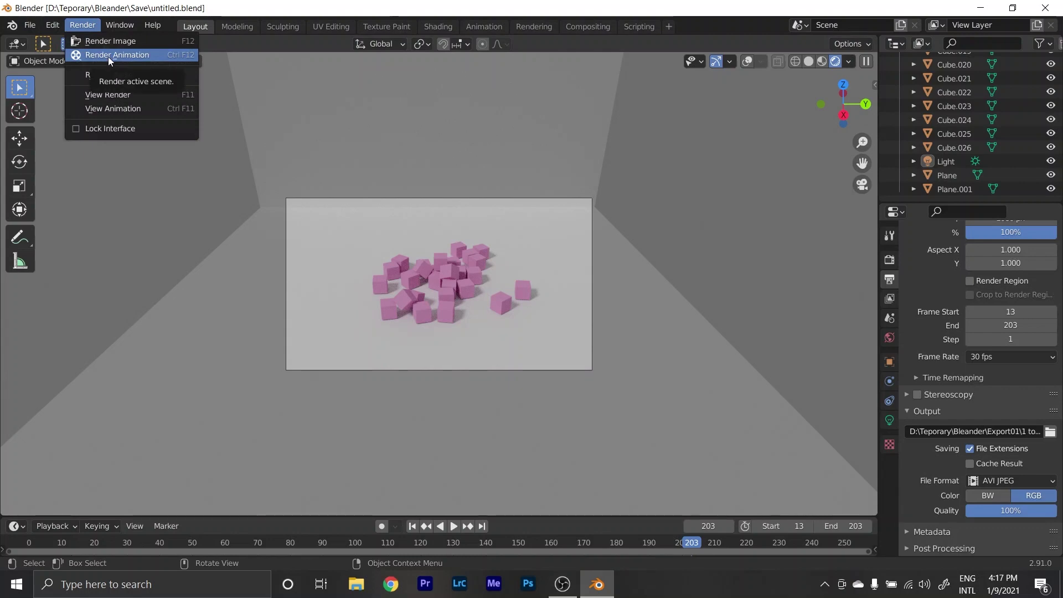
click(138, 53)
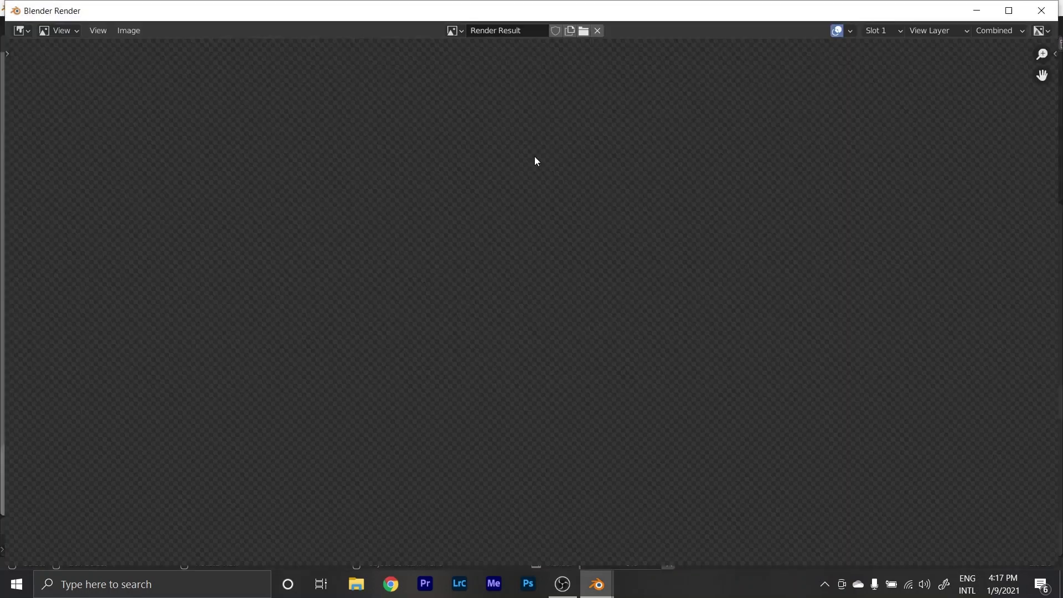